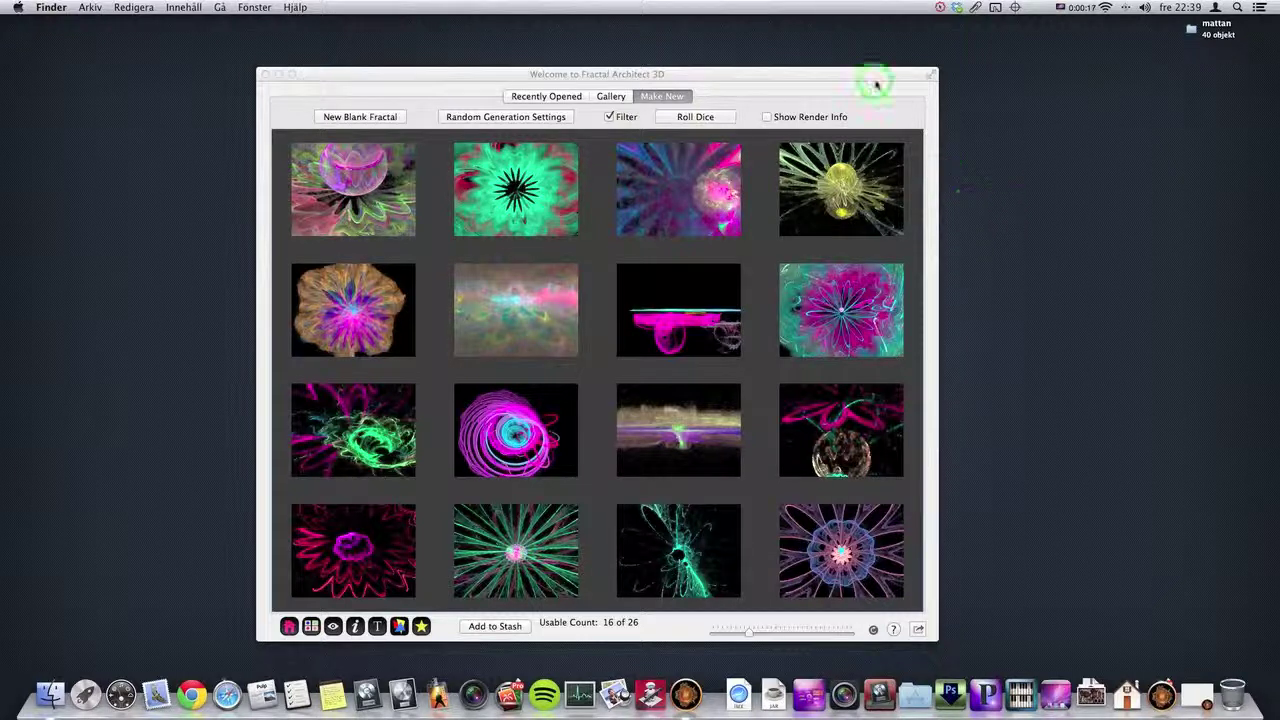
# Step: Activate the Fractal Architect 3D welcome window showing the Make New sample fractal grid
pyautogui.moveTo(857, 79); pyautogui.dragTo(861, 68)
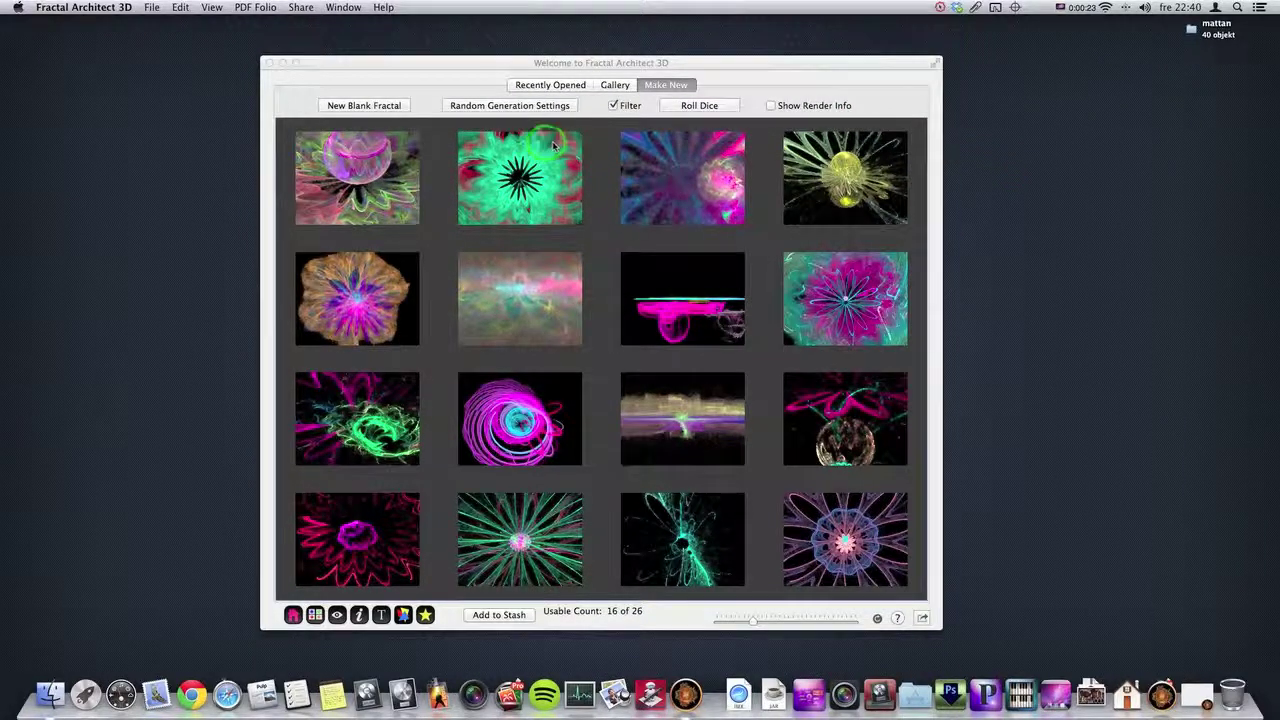
pyautogui.click(594, 108)
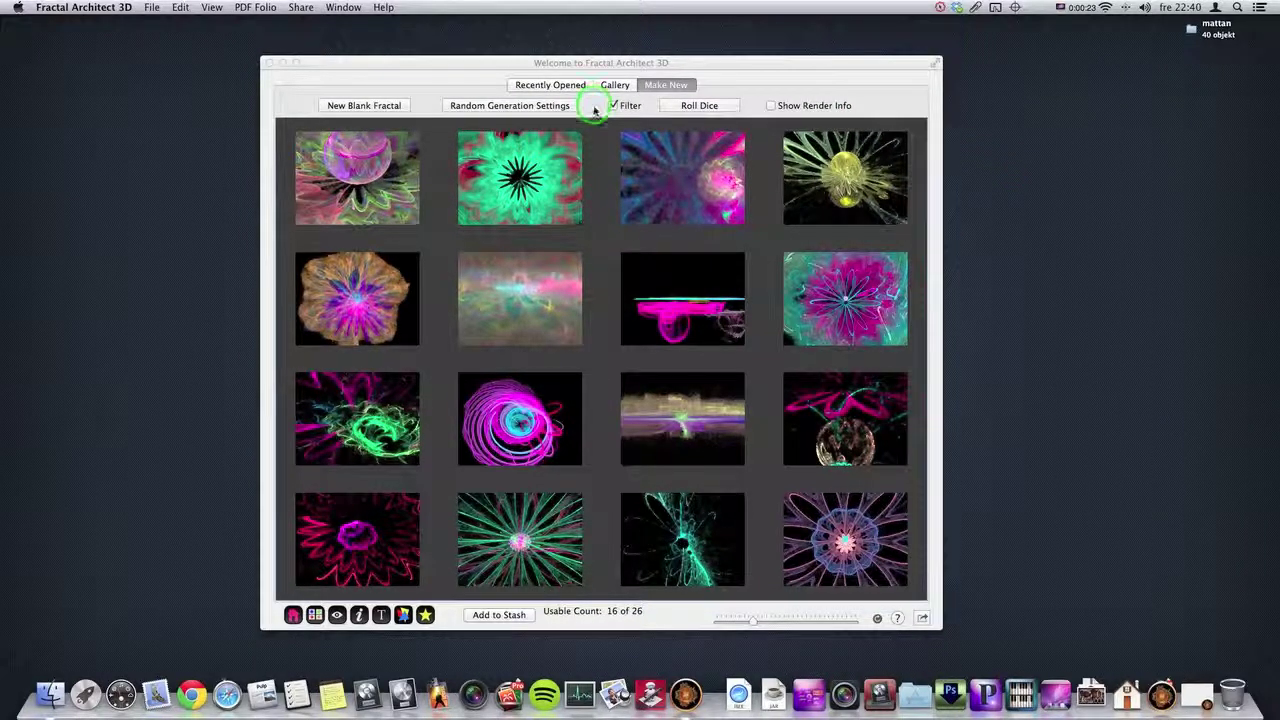
# Step: Review the Core 3D variation pool in Random Generation Settings and roll a fresh random batch
pyautogui.click(497, 108)
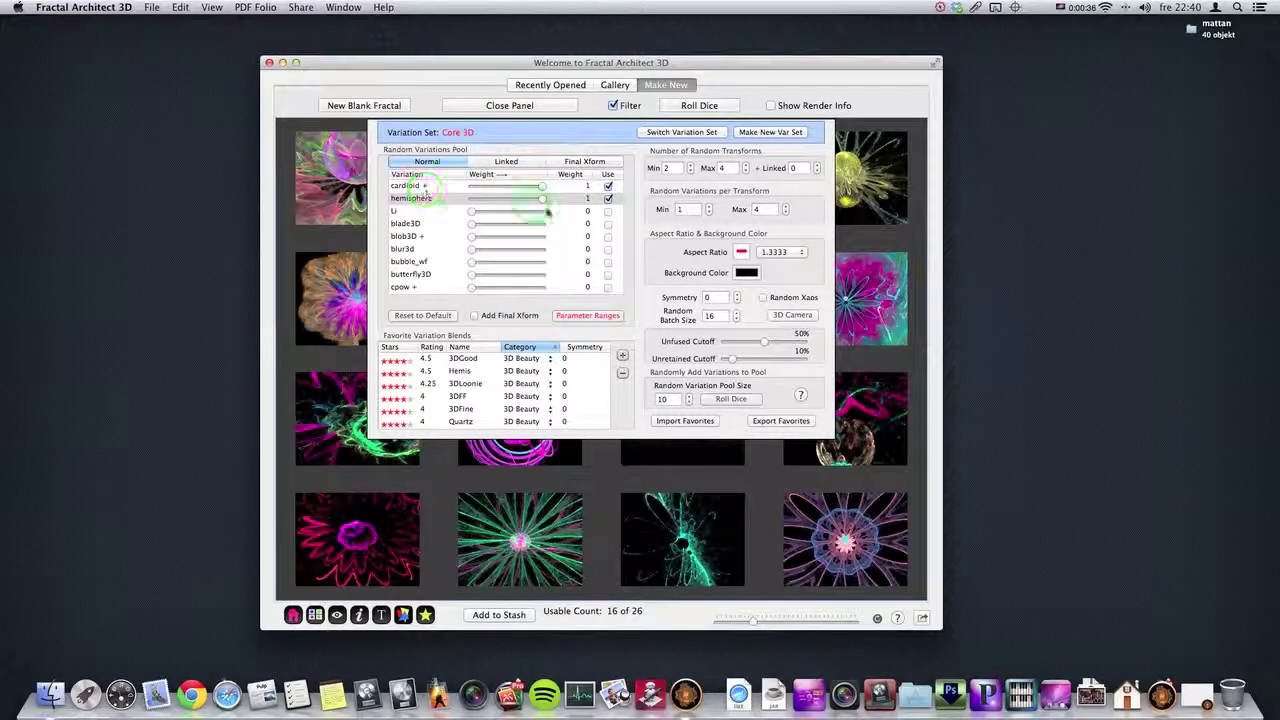
pyautogui.scroll(1, 578, 207)
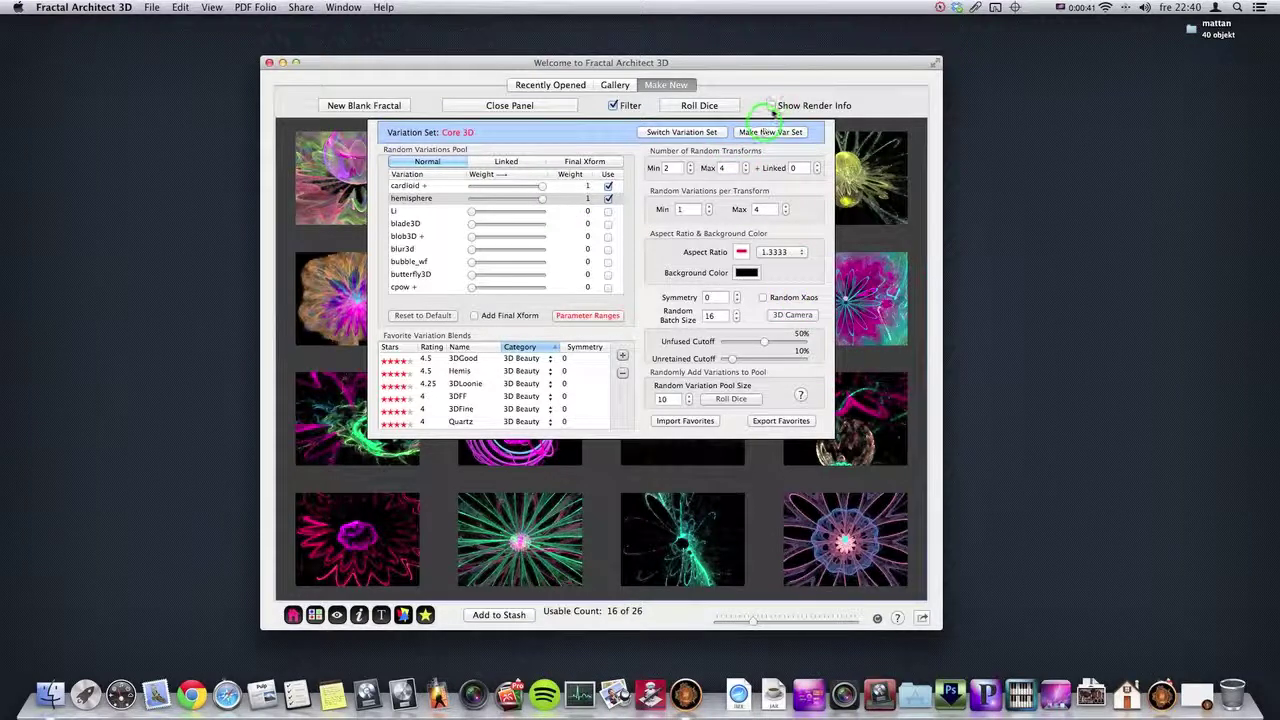
pyautogui.click(700, 106)
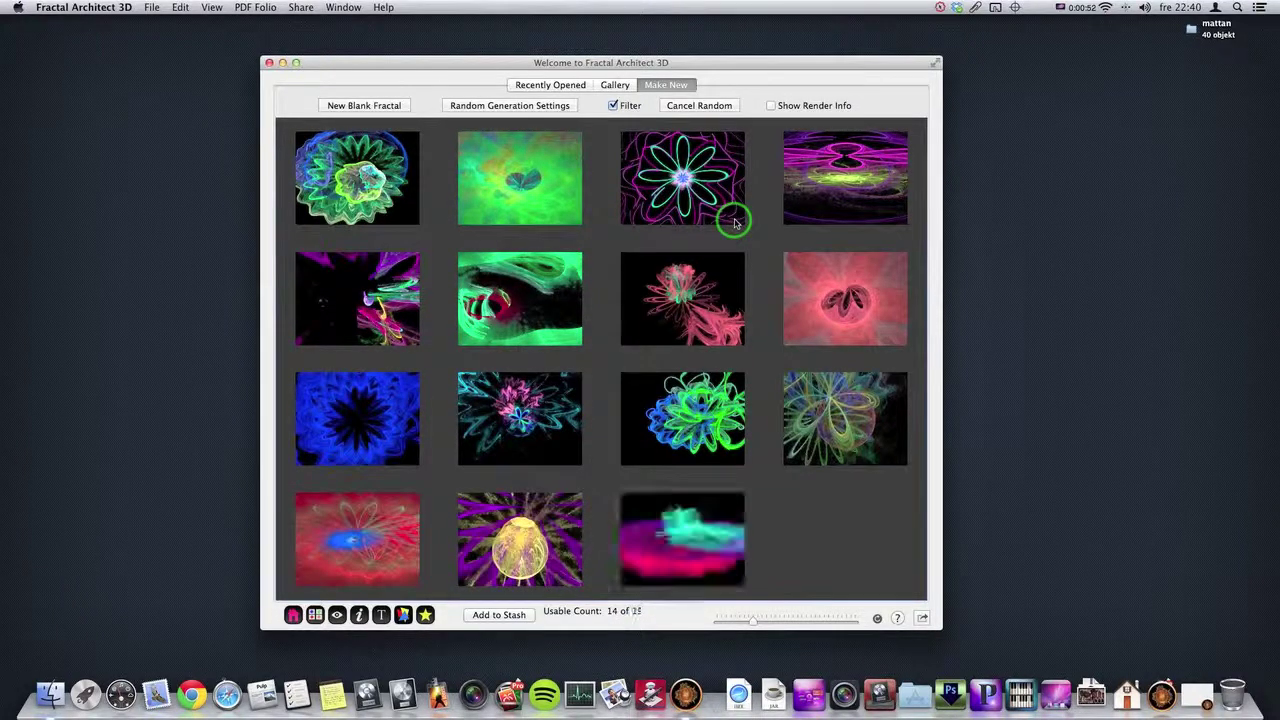
# Step: Set random Symmetry to -3 with Random Xaos enabled, rerolling to 14 usable of 22 fractals
pyautogui.click(507, 105)
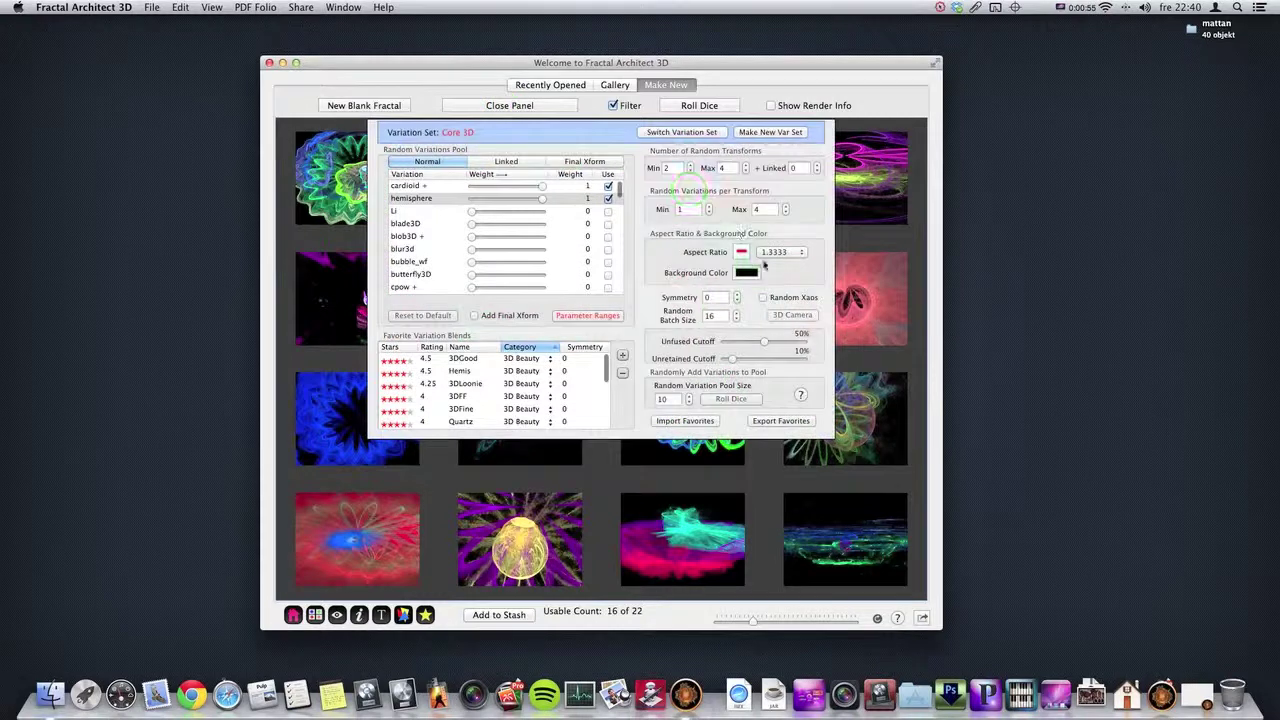
pyautogui.click(737, 300)
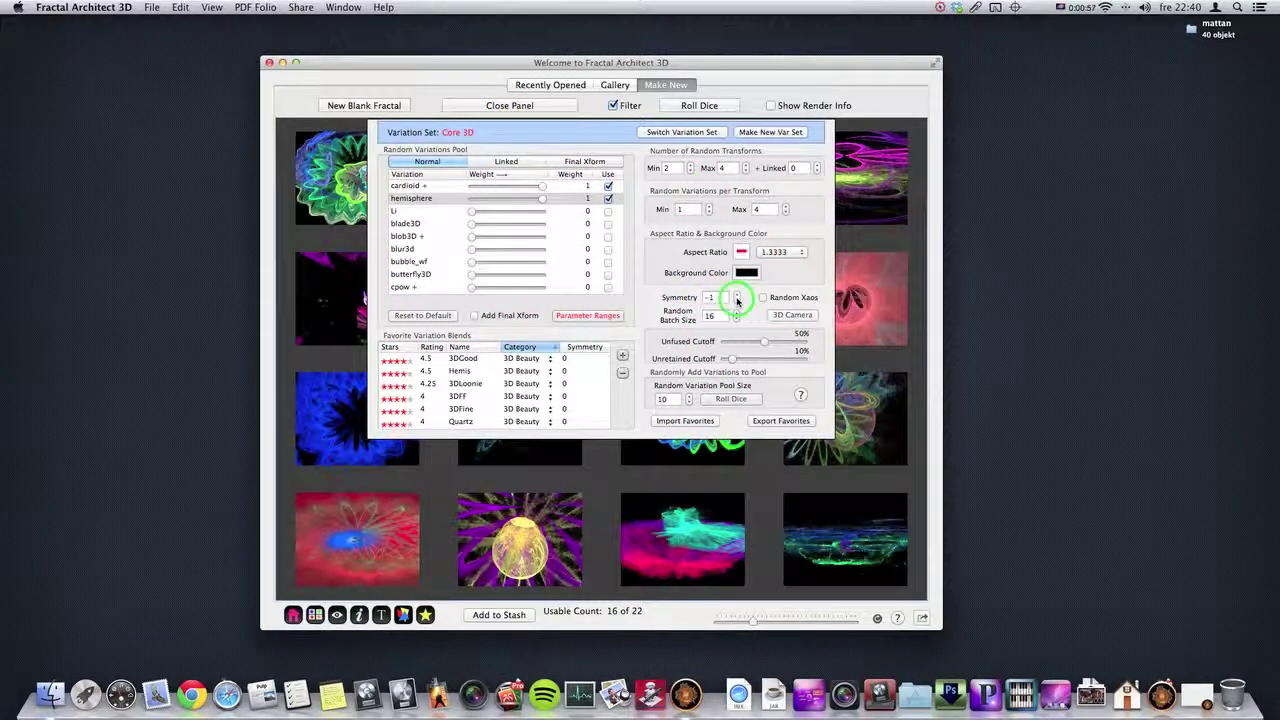
pyautogui.click(762, 298)
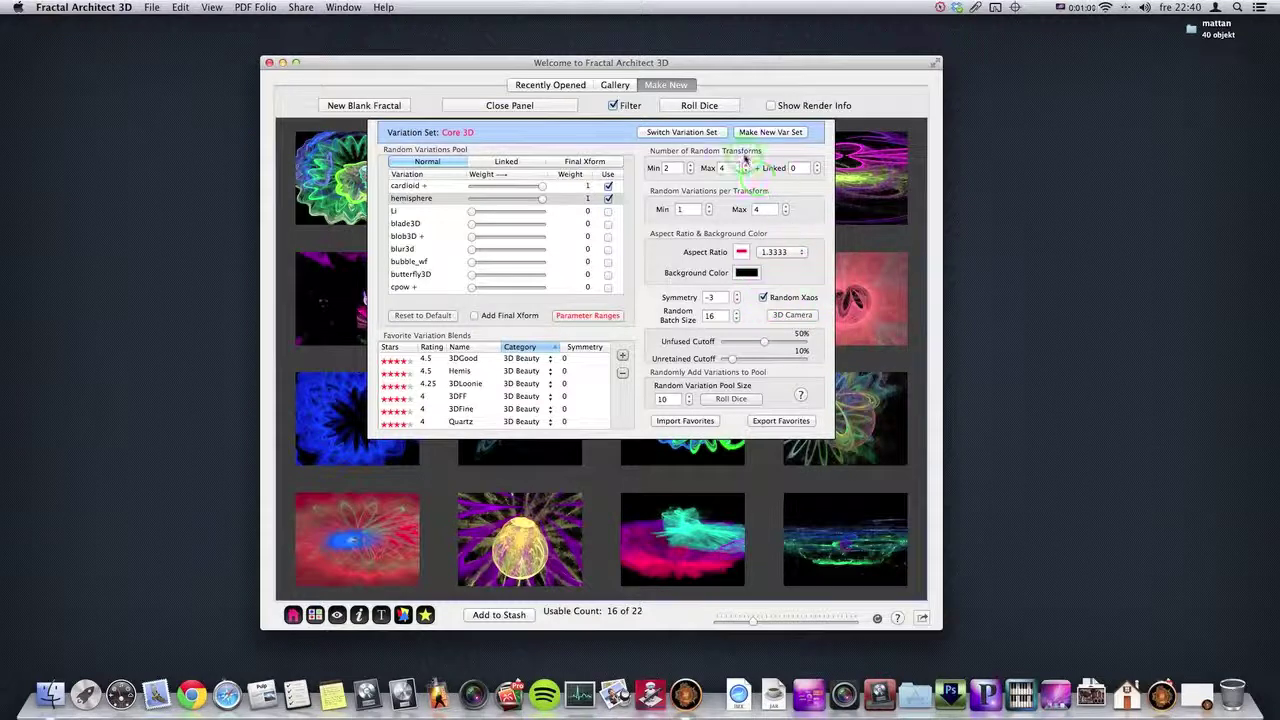
pyautogui.click(702, 105)
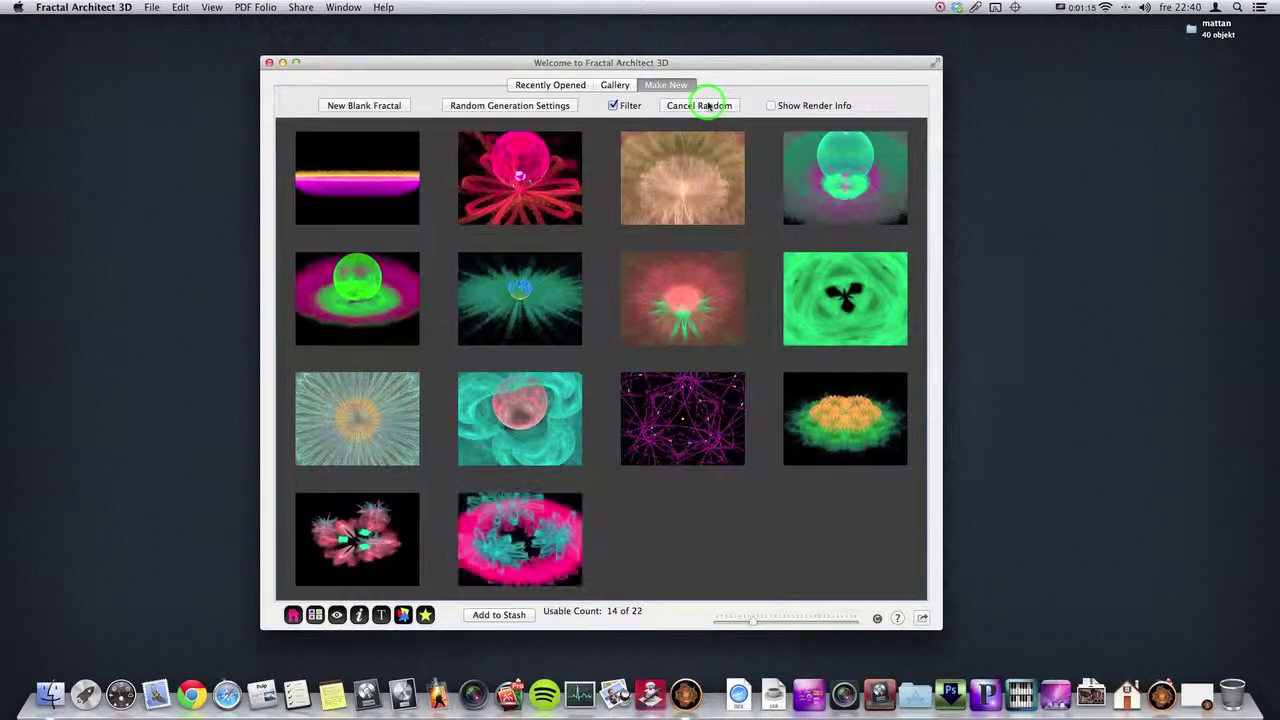
# Step: Cancel the current run, roll a new batch, and preview the bottom-right fractal at a higher tilt
pyautogui.click(710, 105)
pyautogui.click(712, 105)
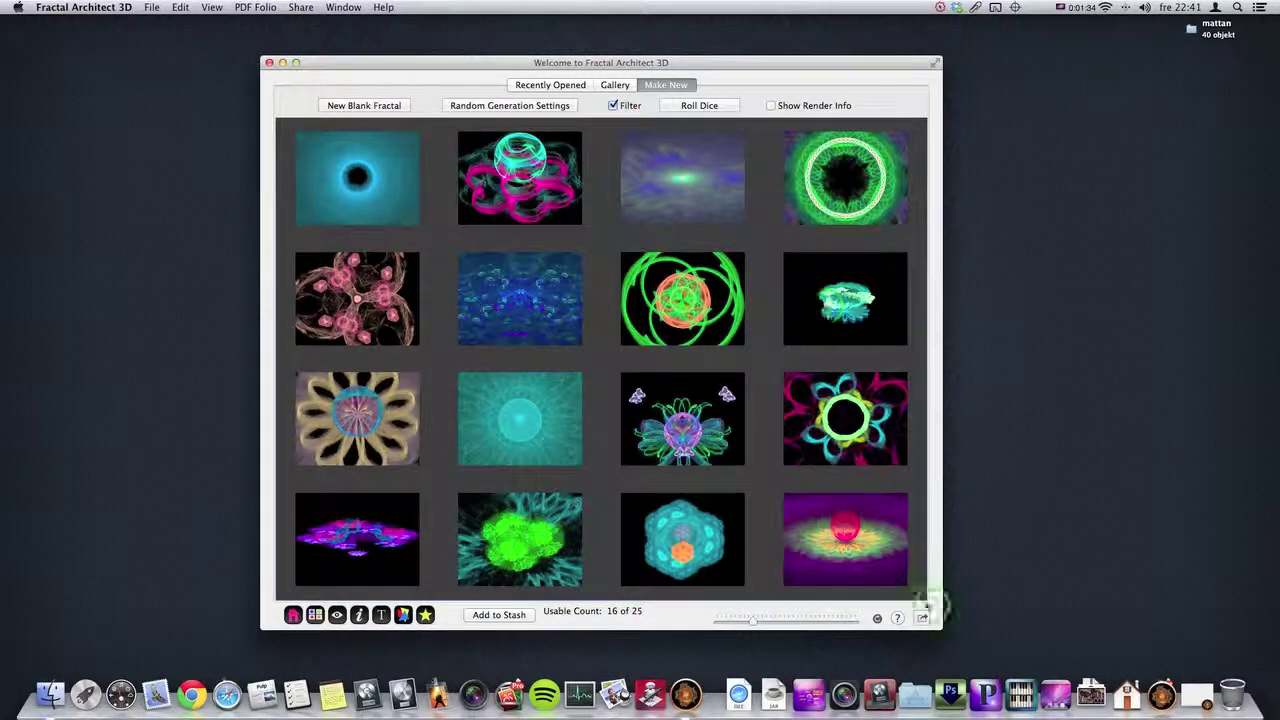
pyautogui.press('space')
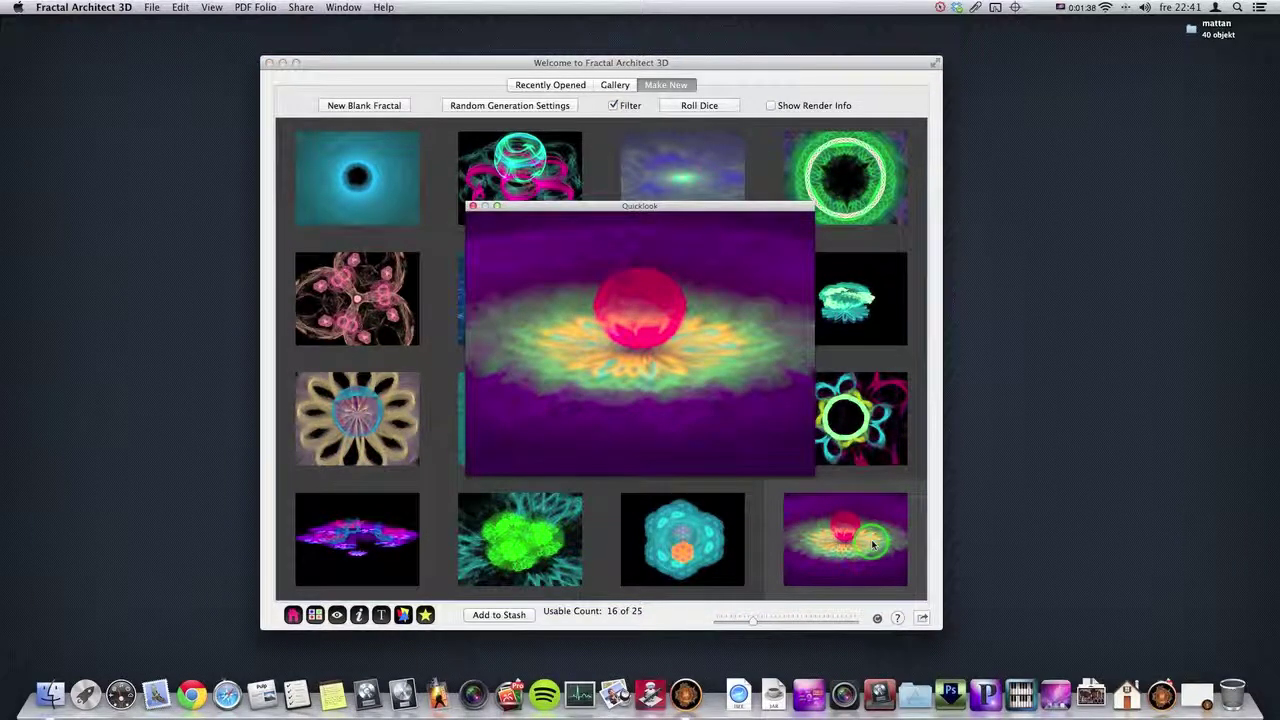
pyautogui.moveTo(668, 343); pyautogui.dragTo(762, 366)
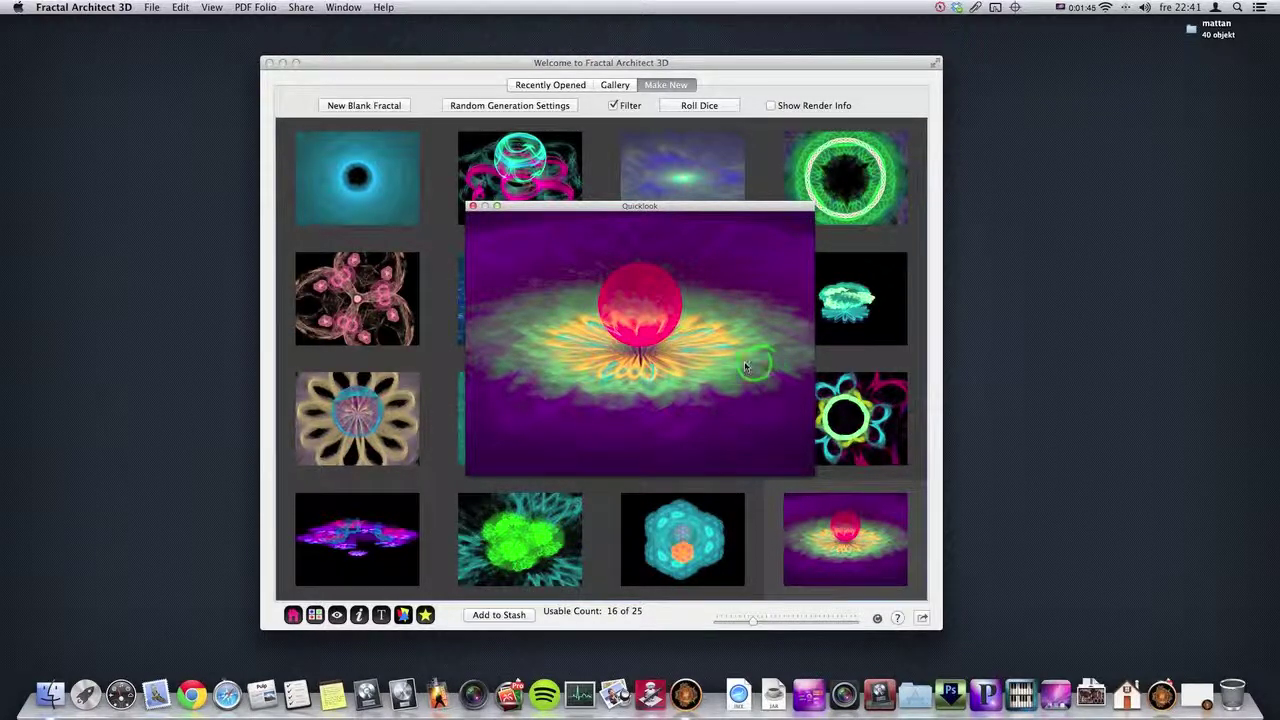
# Step: Add the pink sphere fractal on purple to the stash and adjust random symmetry again
pyautogui.moveTo(745, 349); pyautogui.dragTo(737, 363)
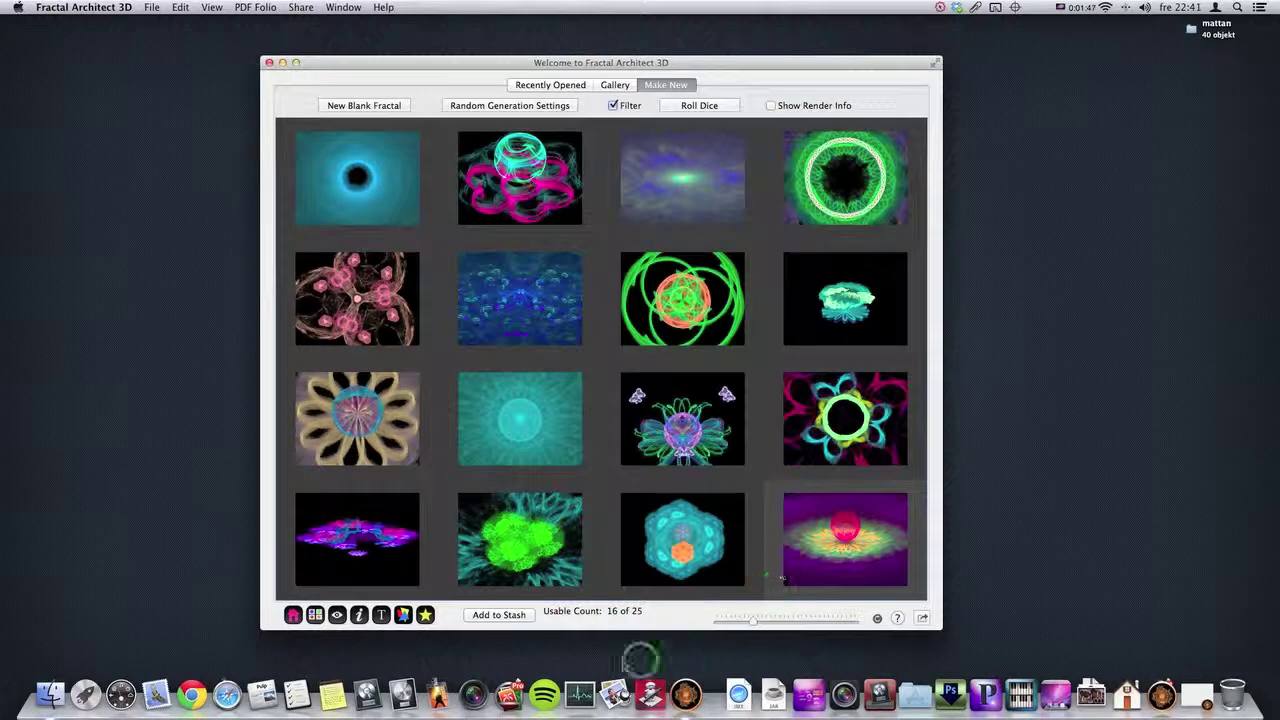
pyautogui.click(505, 615)
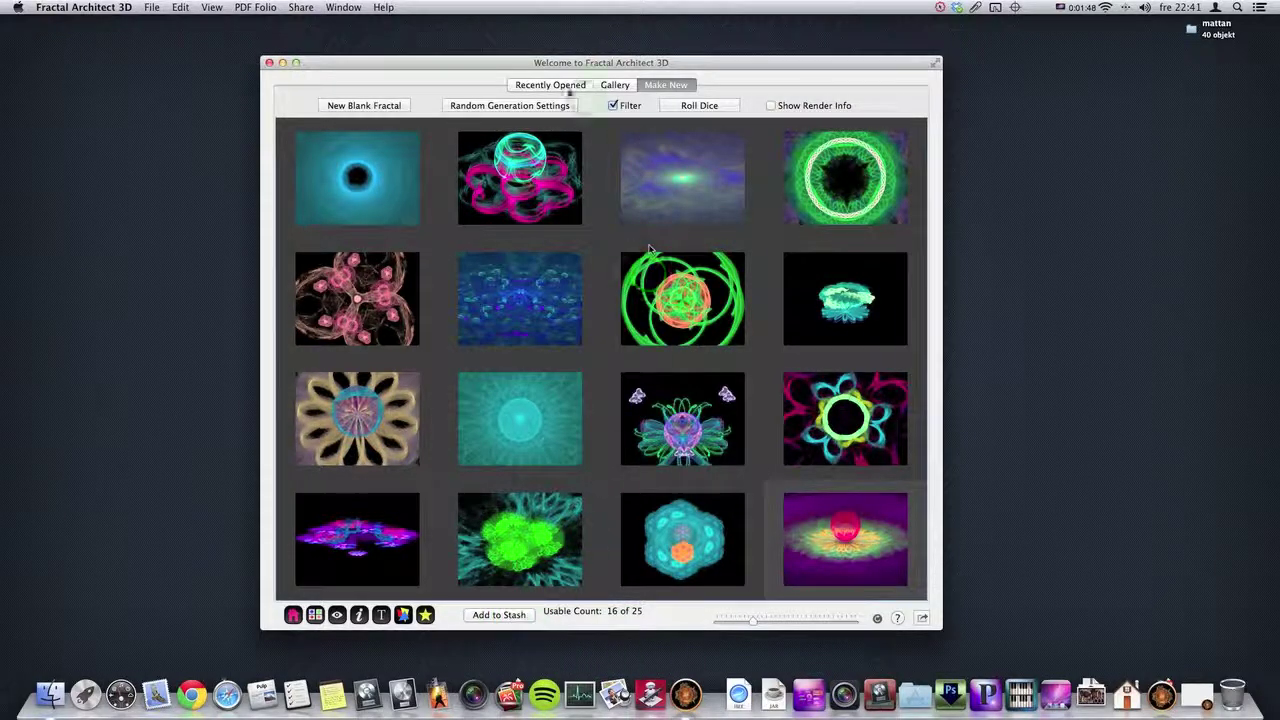
pyautogui.click(532, 105)
pyautogui.click(737, 297)
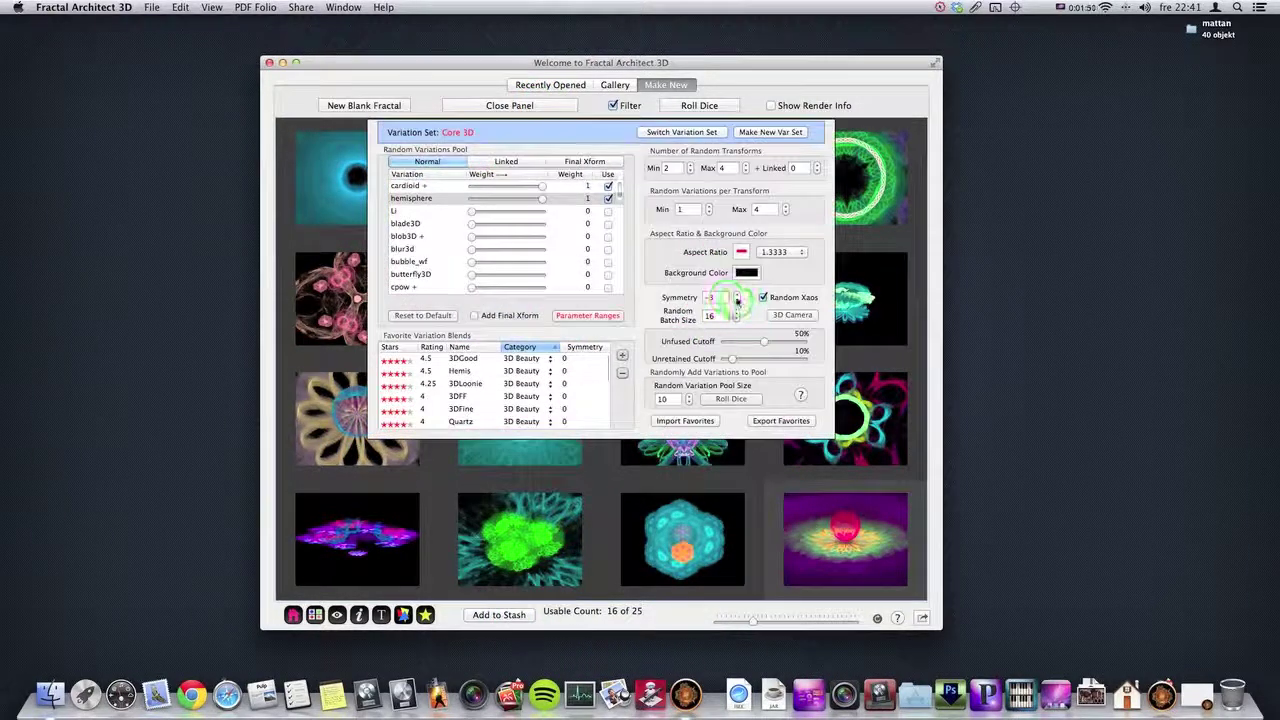
# Step: Raise symmetry, reroll to 16 usable of 20, and open the purple spiky flower fractal in Preview
pyautogui.click(737, 293)
pyautogui.click(737, 293)
pyautogui.click(712, 105)
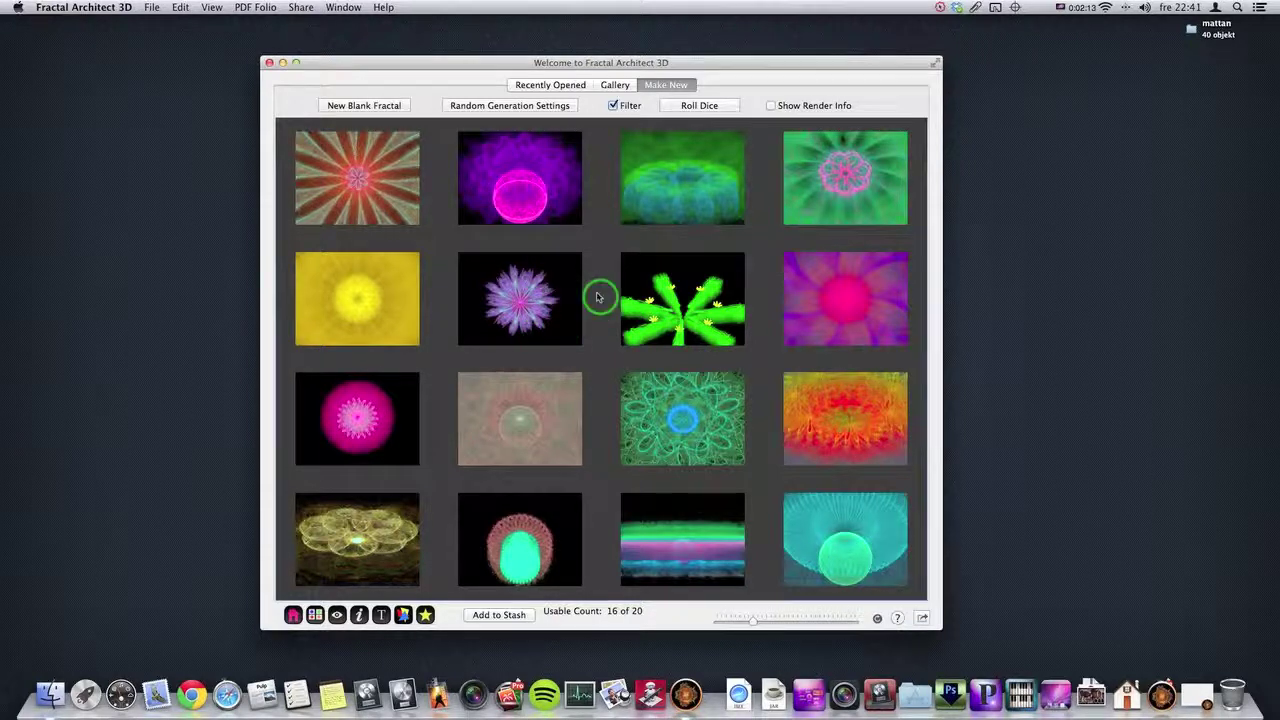
pyautogui.click(543, 308)
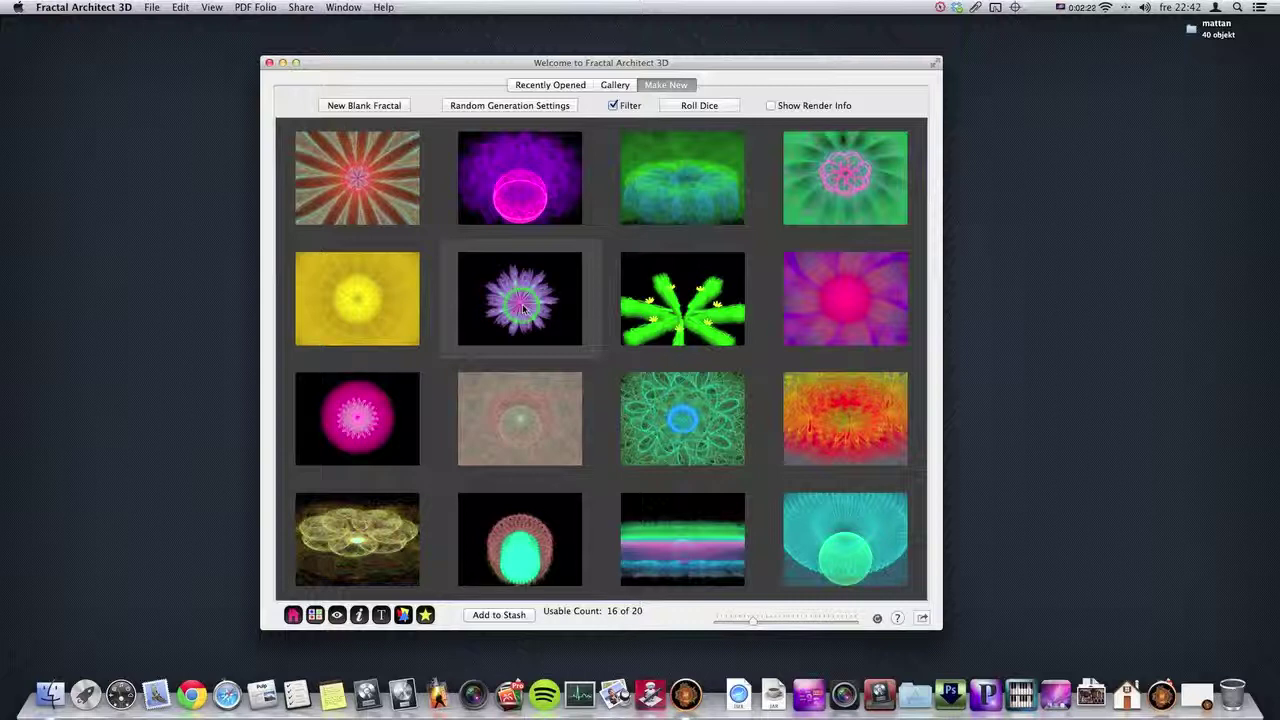
pyautogui.doubleClick(520, 310)
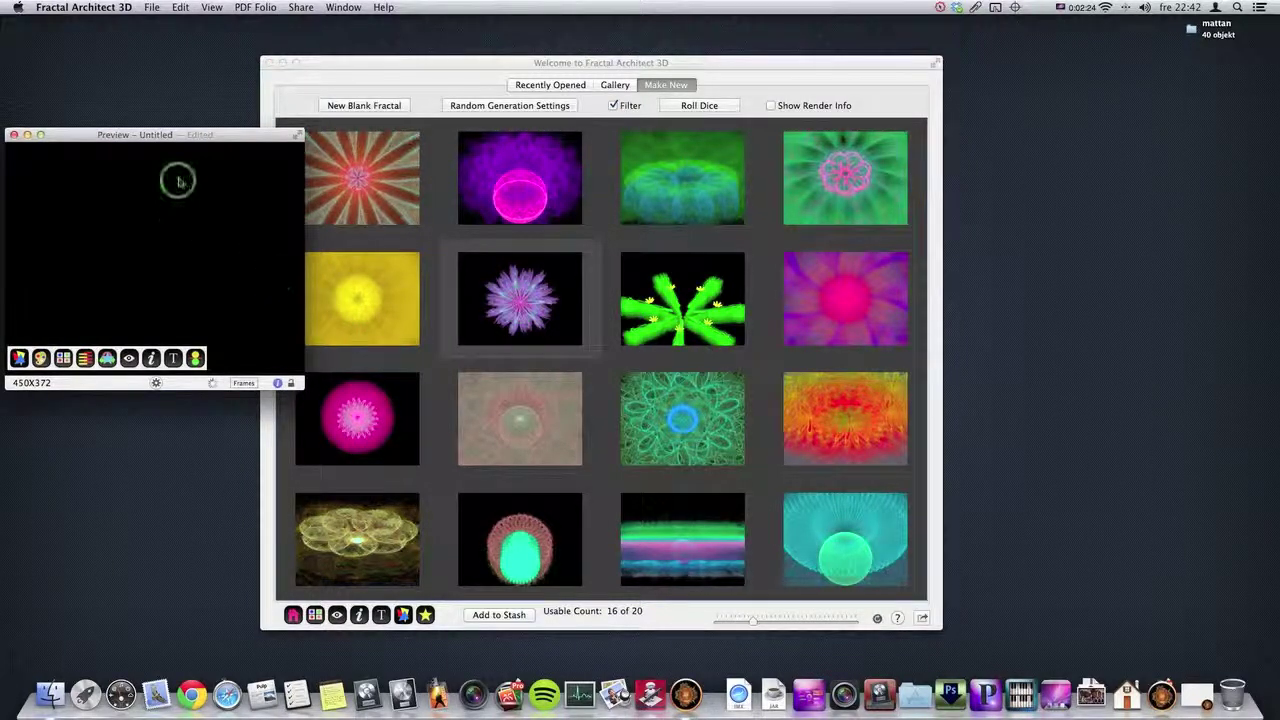
# Step: Set the flower fractal's 3D camera pitch to 57.484 with yaw at 132.151
pyautogui.click(237, 388)
pyautogui.click(156, 383)
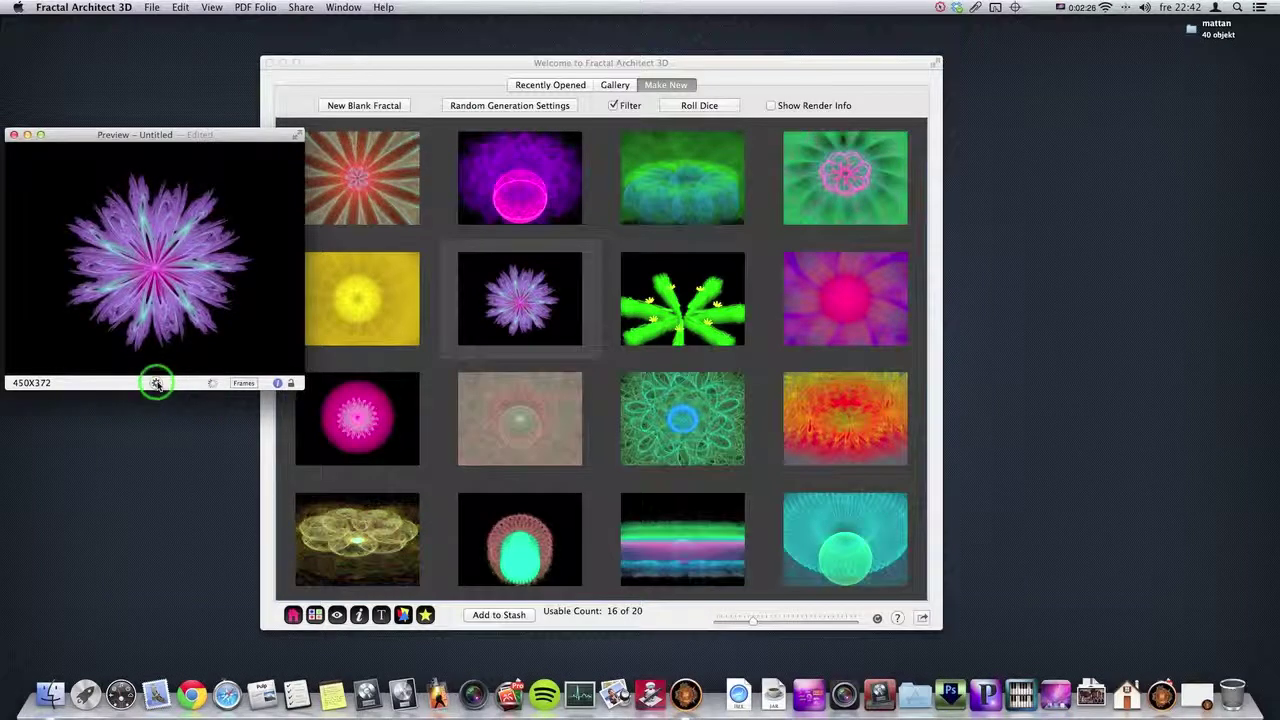
pyautogui.click(254, 430)
pyautogui.click(254, 450)
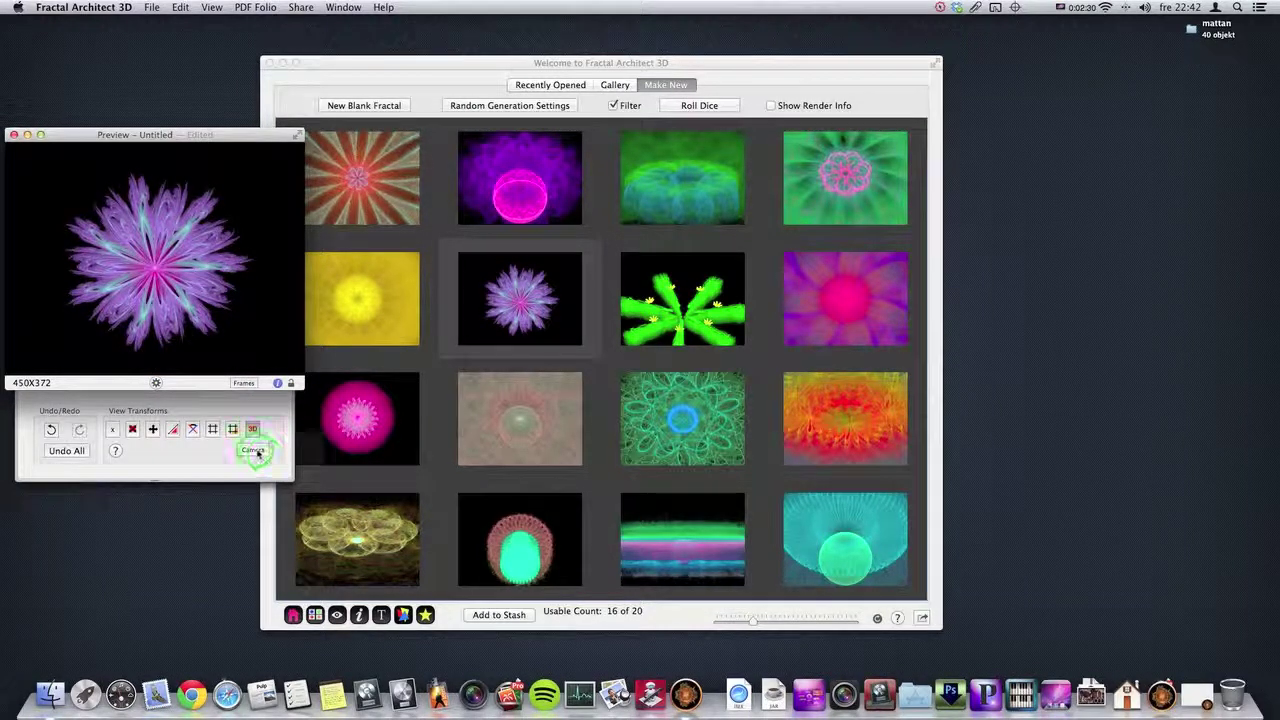
pyautogui.click(342, 371)
pyautogui.moveTo(344, 372); pyautogui.dragTo(380, 370)
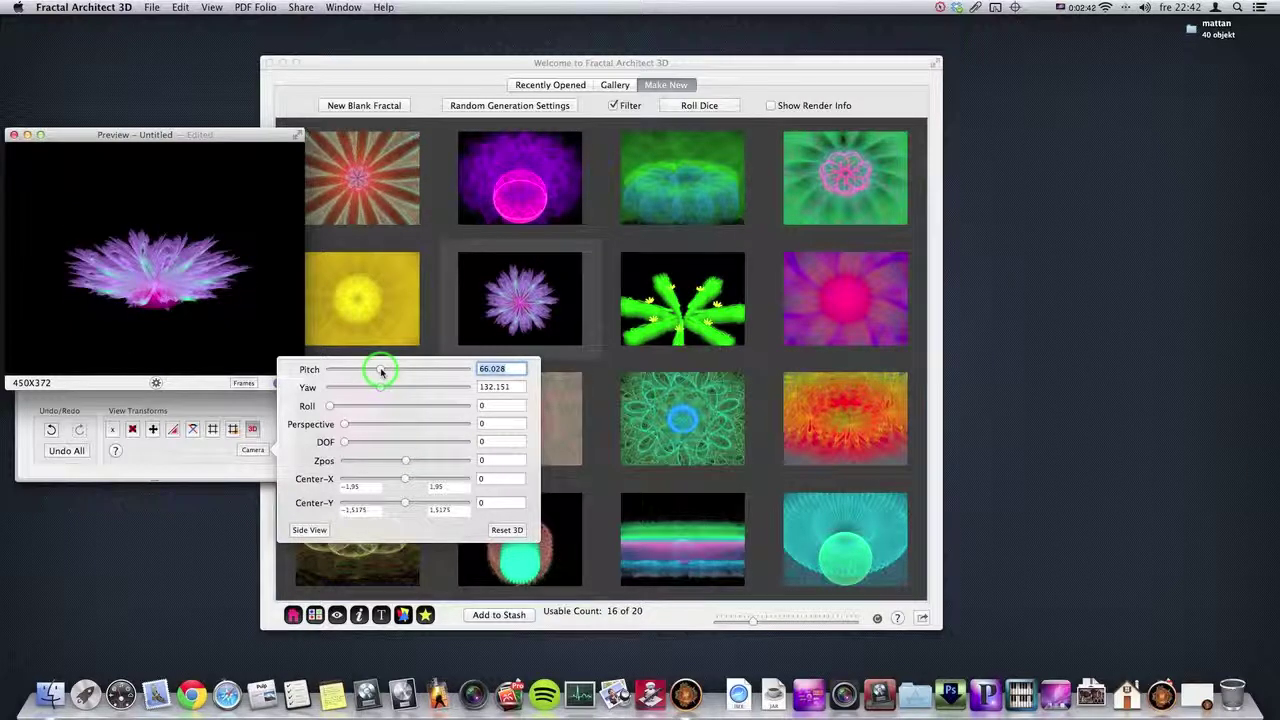
pyautogui.moveTo(379, 373); pyautogui.dragTo(375, 373)
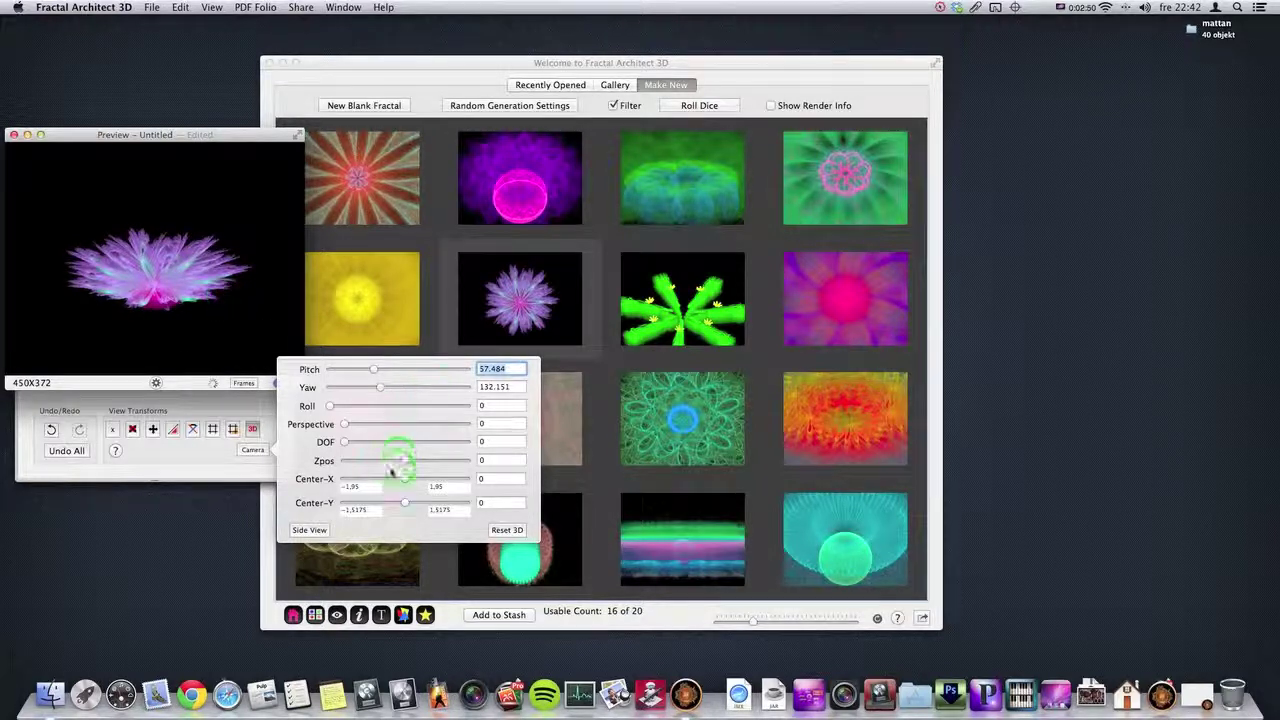
pyautogui.moveTo(206, 228); pyautogui.dragTo(233, 238)
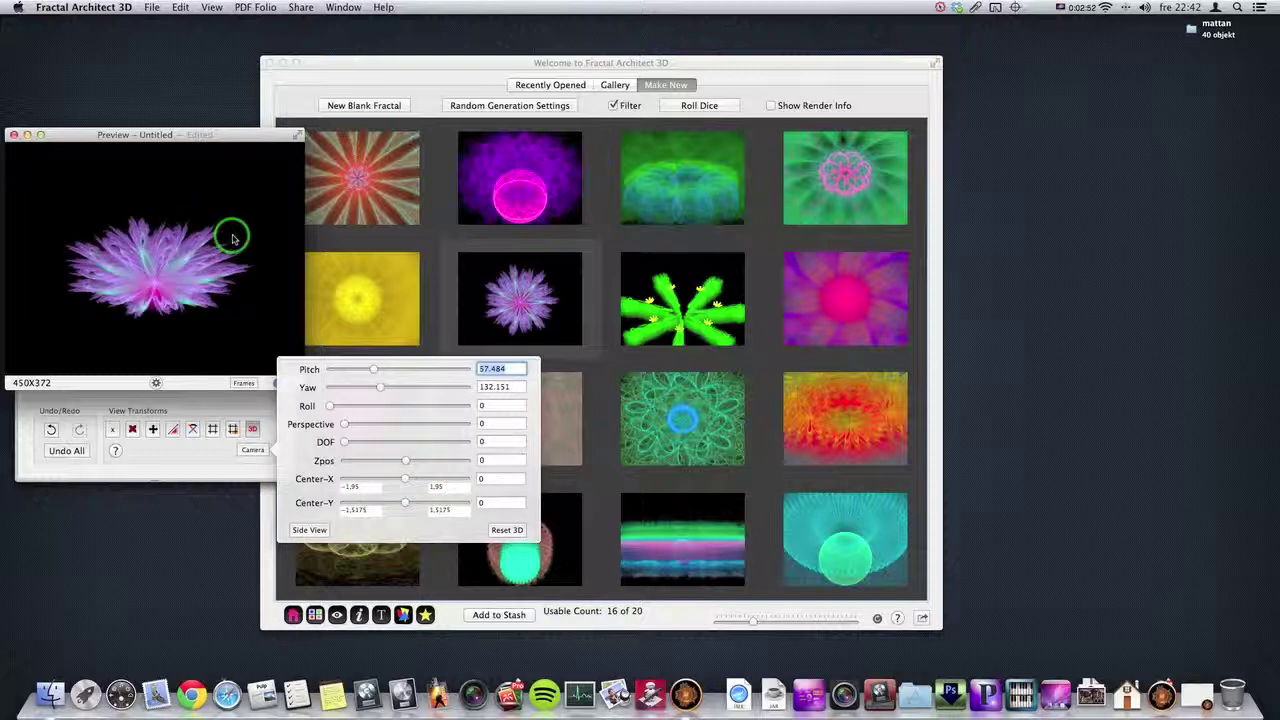
pyautogui.click(157, 383)
pyautogui.click(157, 383)
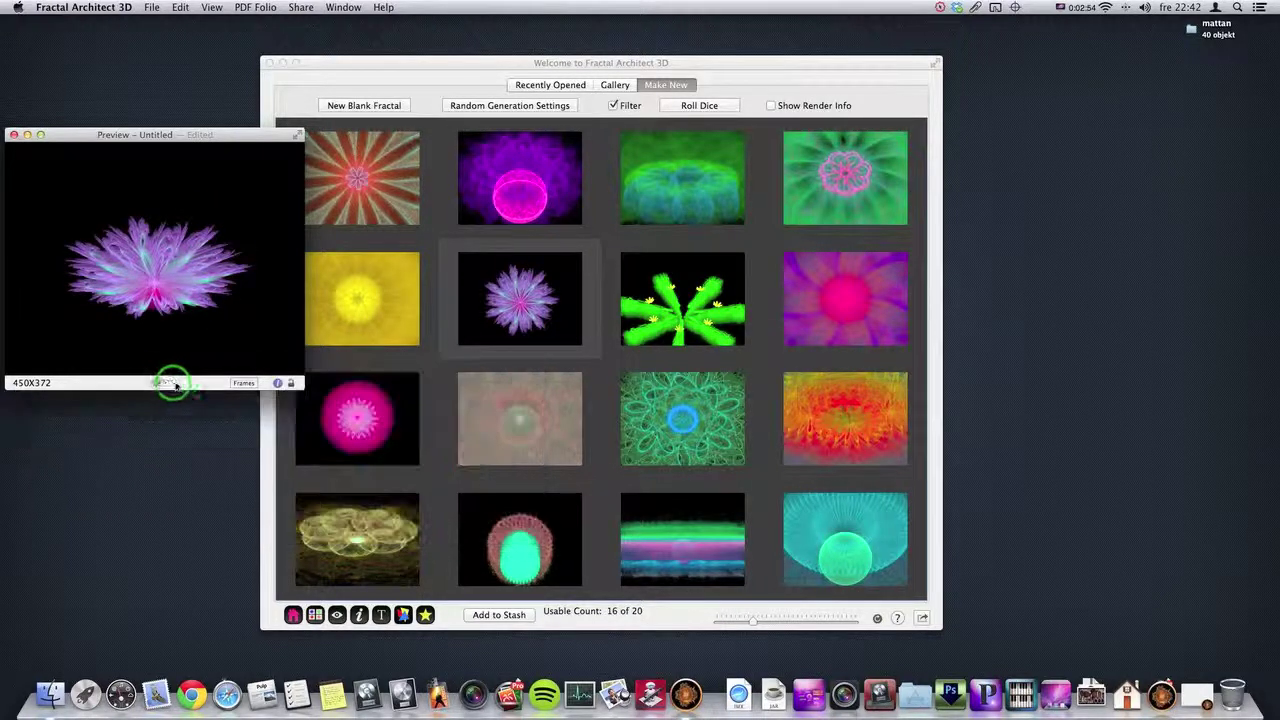
# Step: Zoom the flower fractal preview in to 1.508 times
pyautogui.click(207, 447)
pyautogui.click(174, 430)
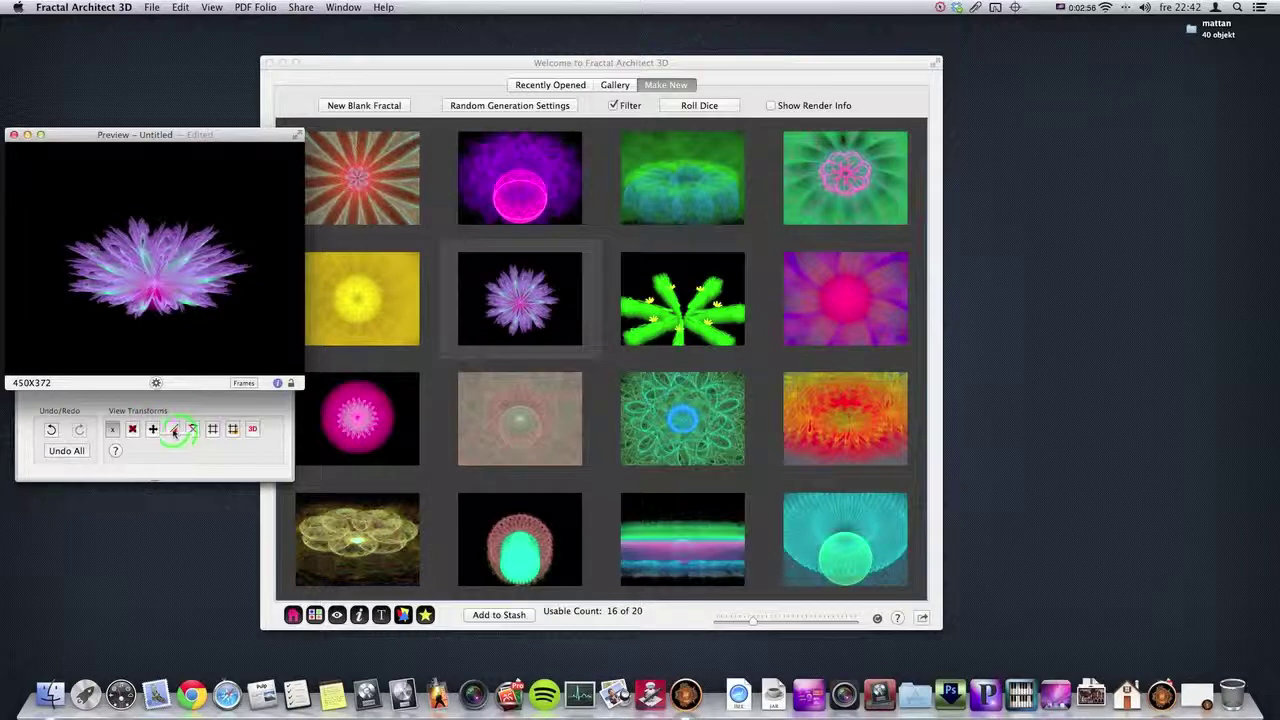
pyautogui.moveTo(163, 283)
pyautogui.mouseDown()
pyautogui.moveTo(155, 259)
pyautogui.moveTo(163, 278)
pyautogui.mouseUp()
pyautogui.click(352, 307)
pyautogui.click(205, 376)
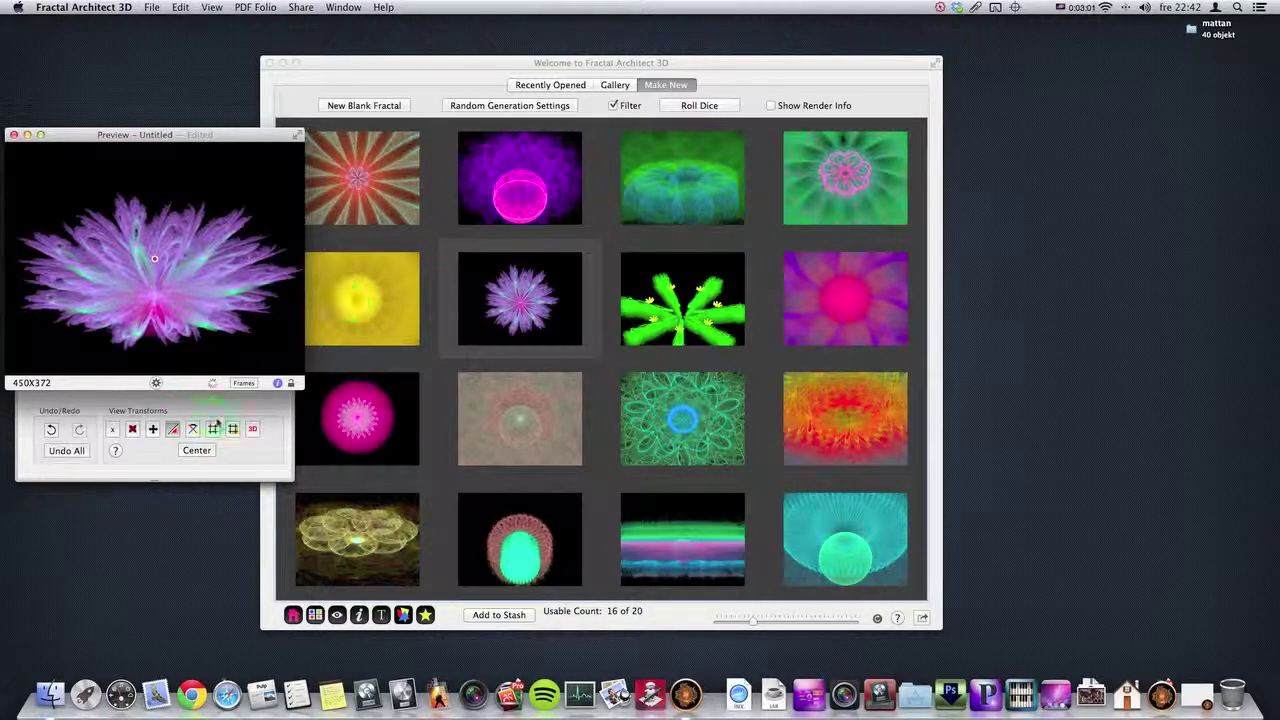
# Step: Set the camera depth of field to 0.742 and Zpos to 0.165
pyautogui.click(252, 429)
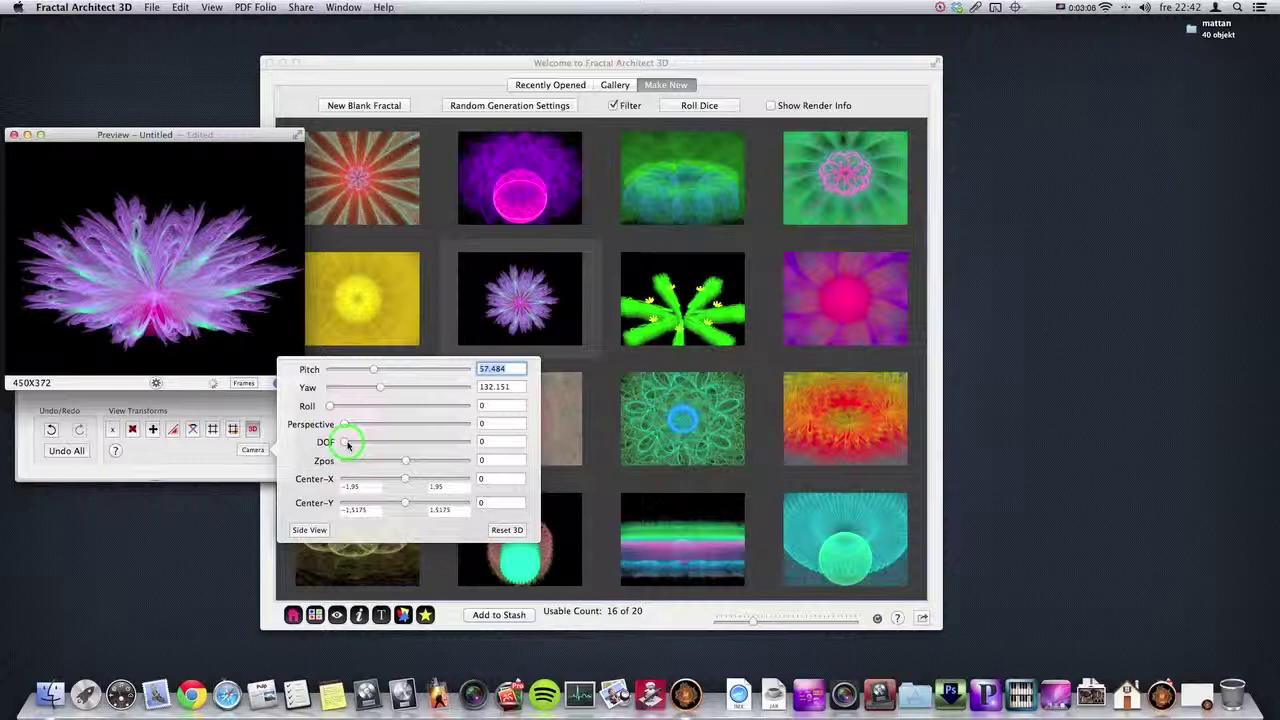
pyautogui.moveTo(345, 444); pyautogui.dragTo(437, 443)
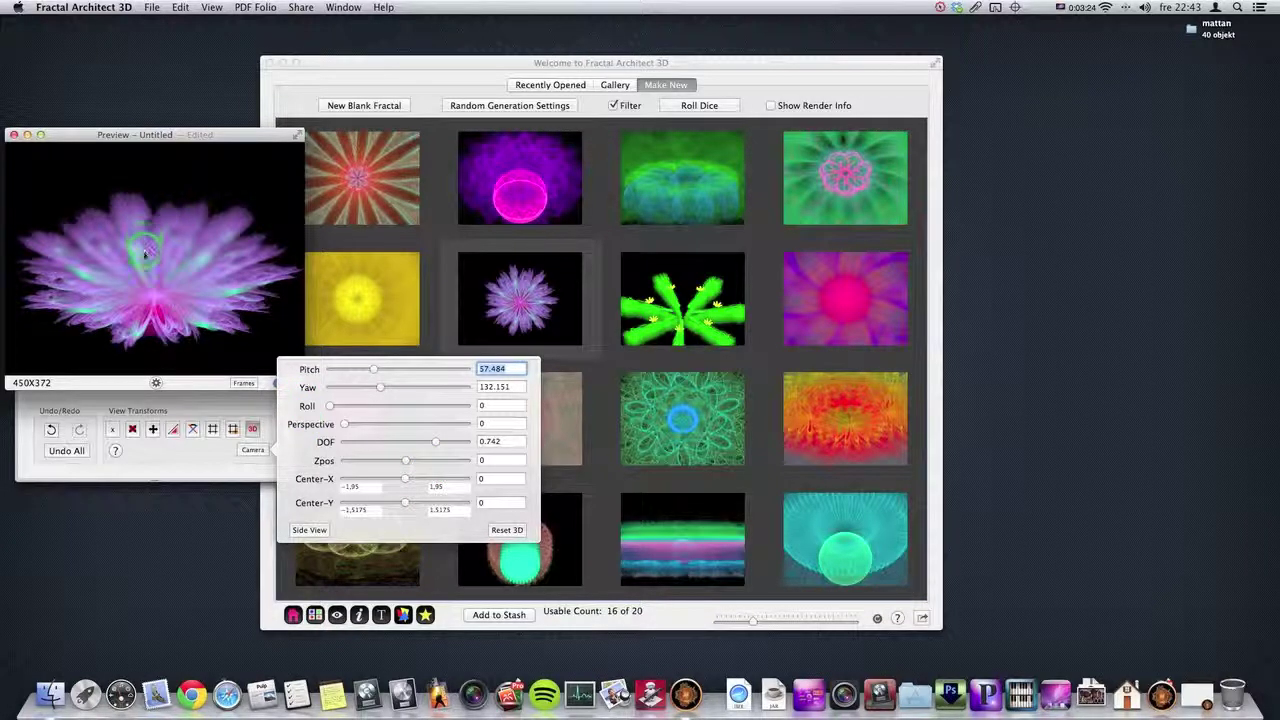
pyautogui.moveTo(402, 458); pyautogui.dragTo(390, 463)
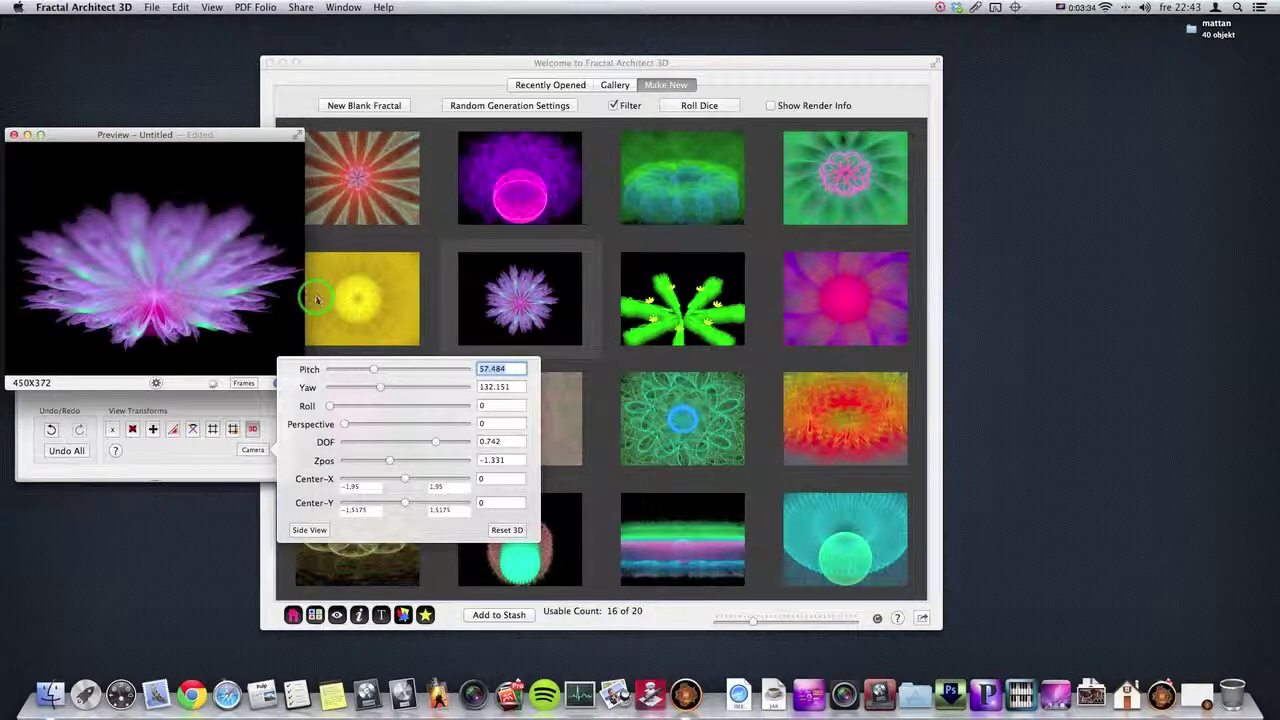
pyautogui.moveTo(389, 460); pyautogui.dragTo(427, 458)
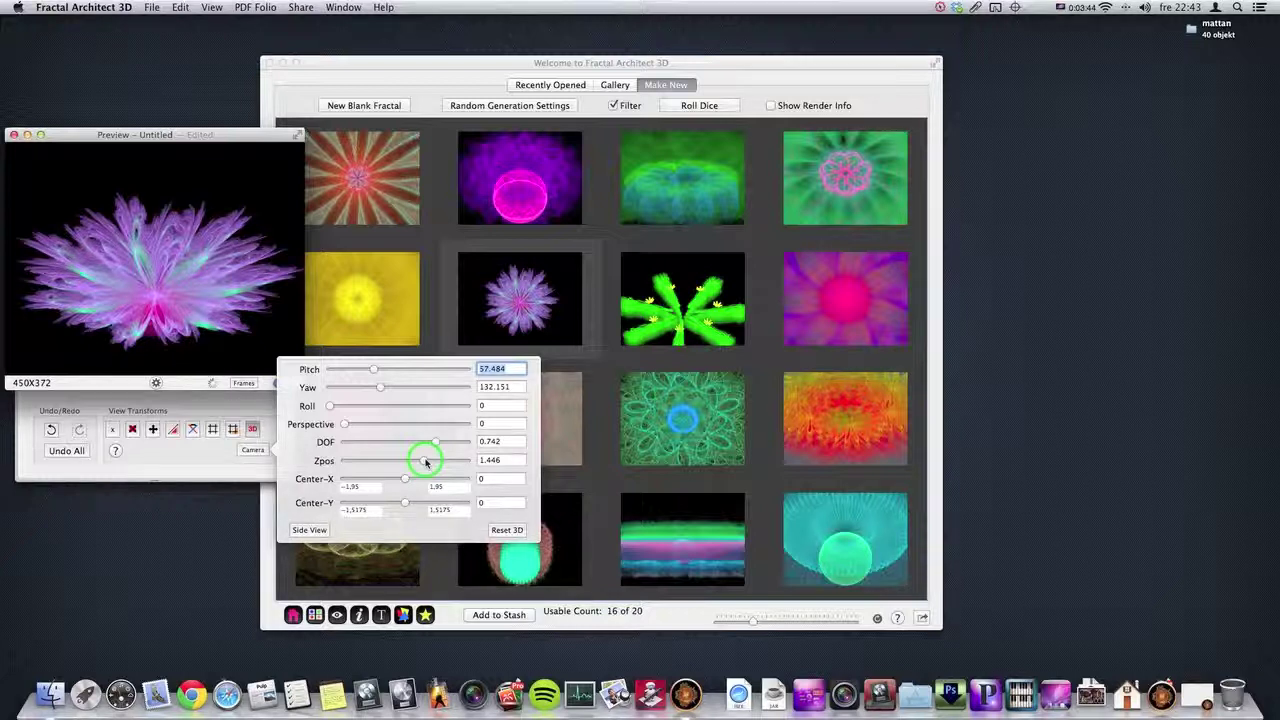
pyautogui.moveTo(426, 462); pyautogui.dragTo(417, 463)
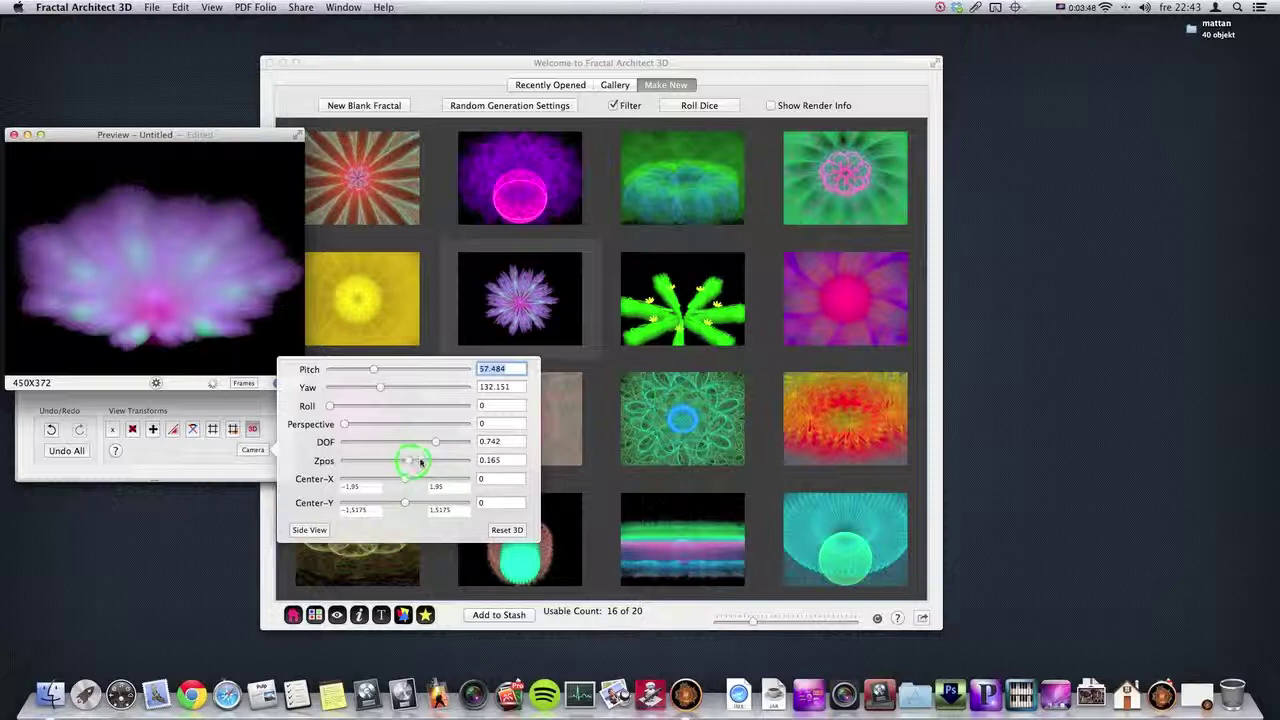
pyautogui.click(398, 462)
pyautogui.click(408, 458)
pyautogui.click(410, 461)
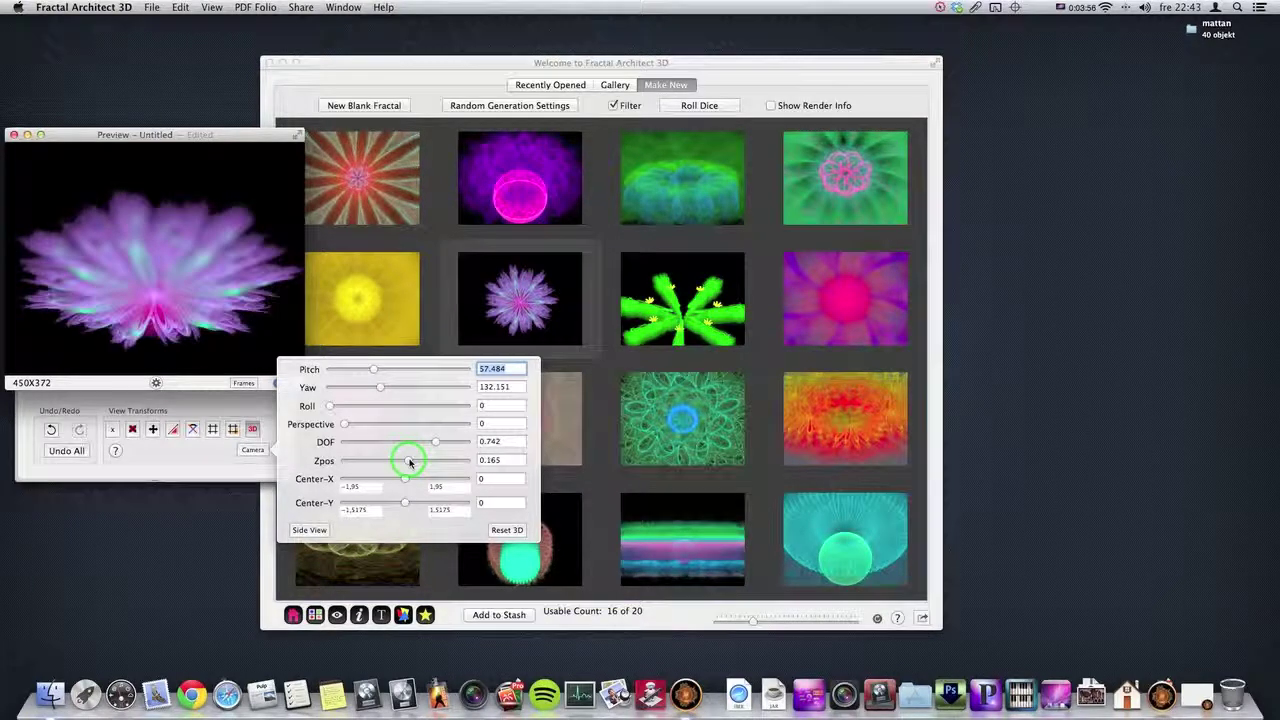
pyautogui.click(460, 106)
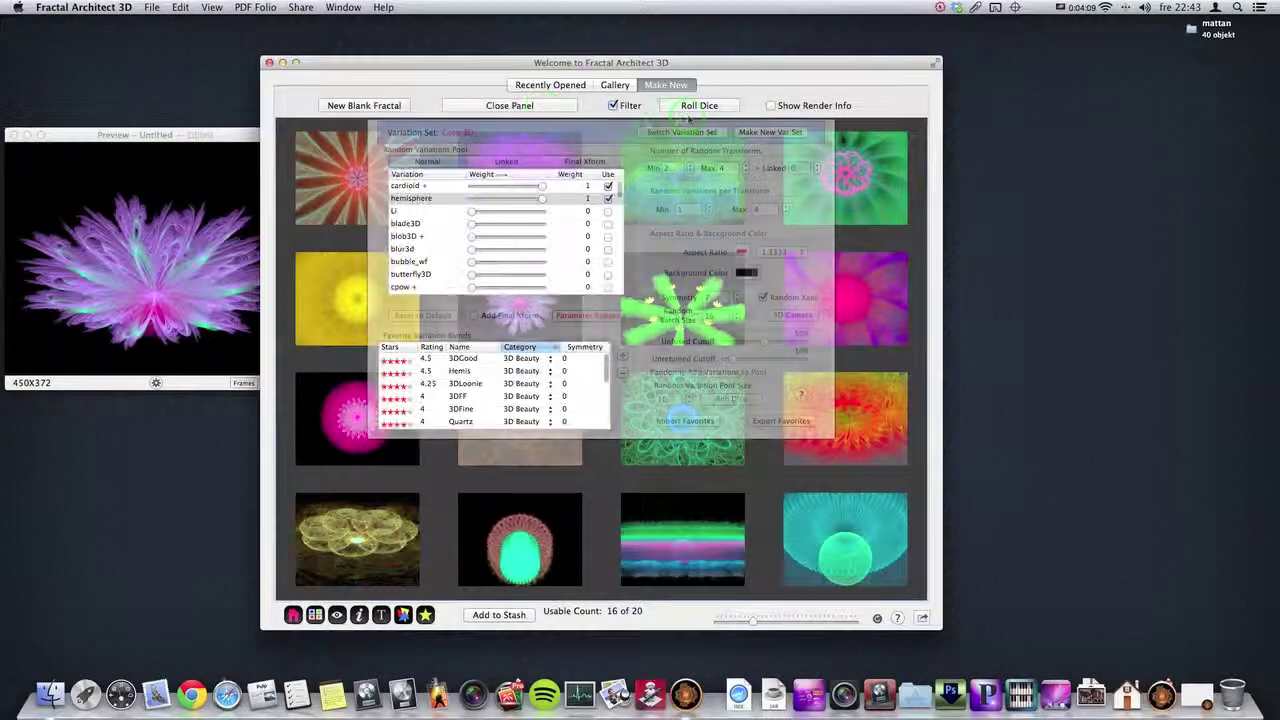
# Step: Look over the available variation sets, then begin a new set named Unknown containing only linear
pyautogui.click(690, 110)
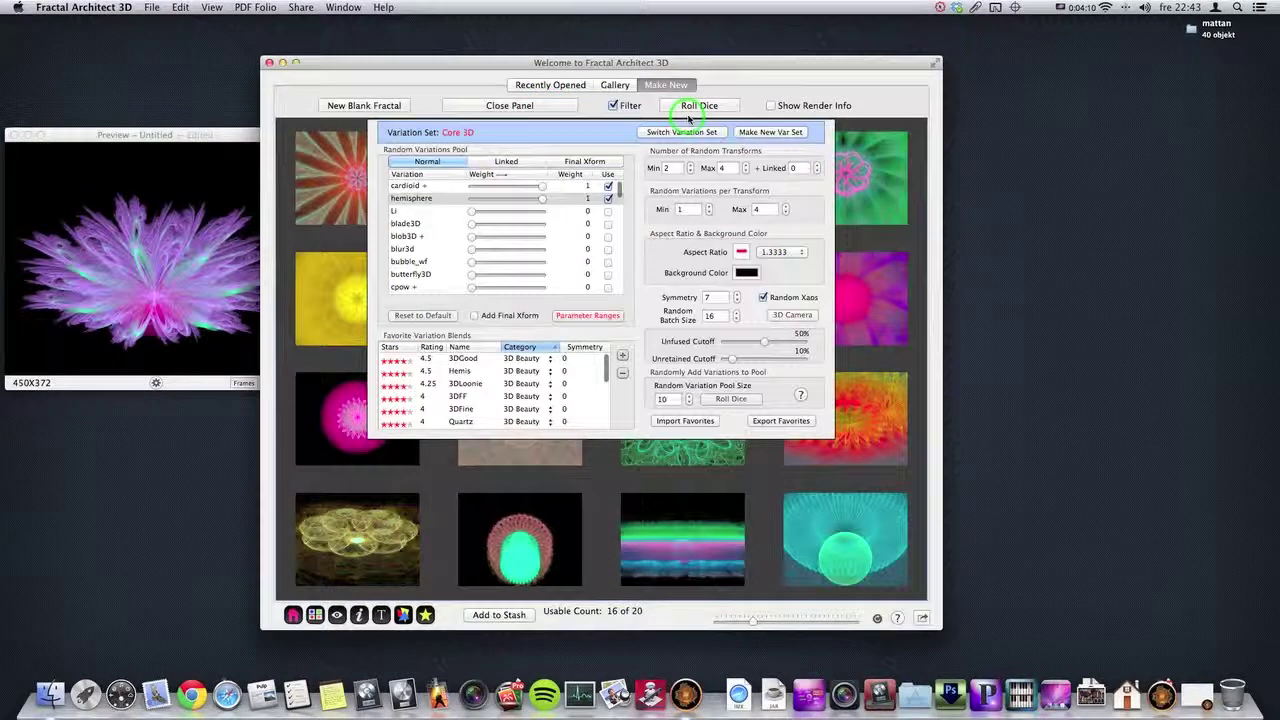
pyautogui.click(584, 178)
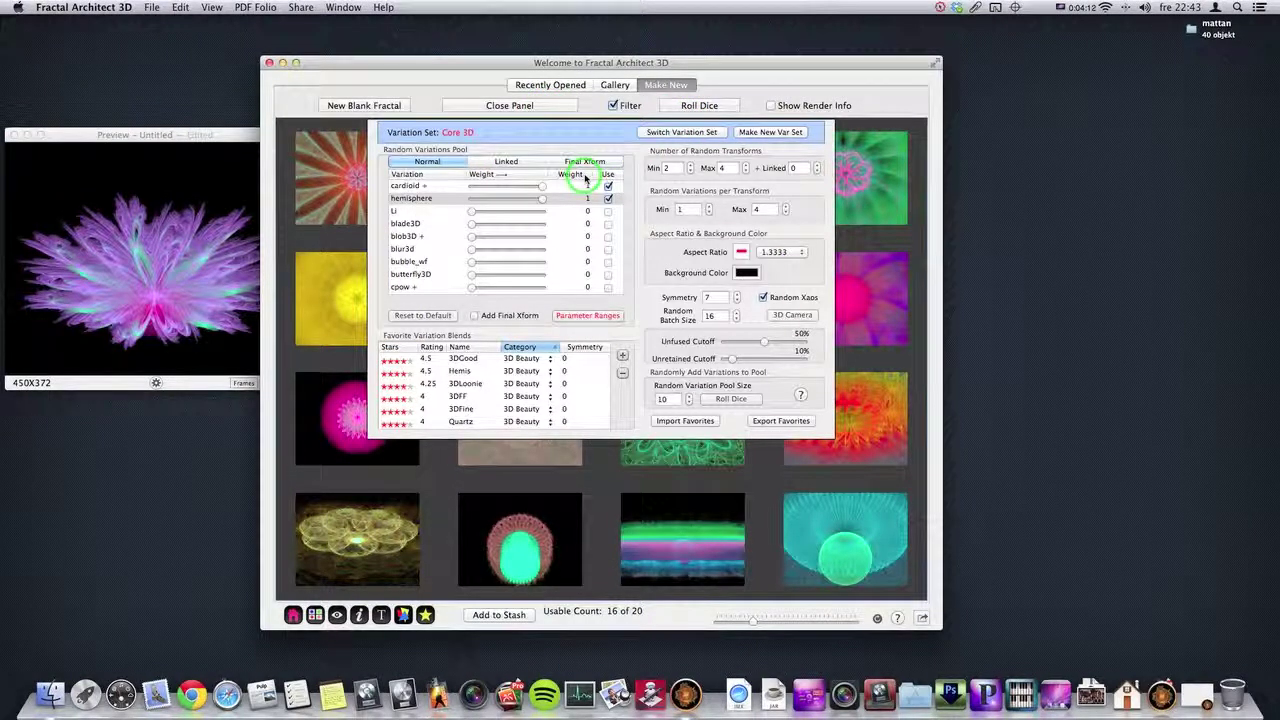
pyautogui.click(490, 132)
pyautogui.click(626, 139)
pyautogui.click(790, 150)
pyautogui.click(681, 132)
pyautogui.click(540, 214)
pyautogui.click(515, 238)
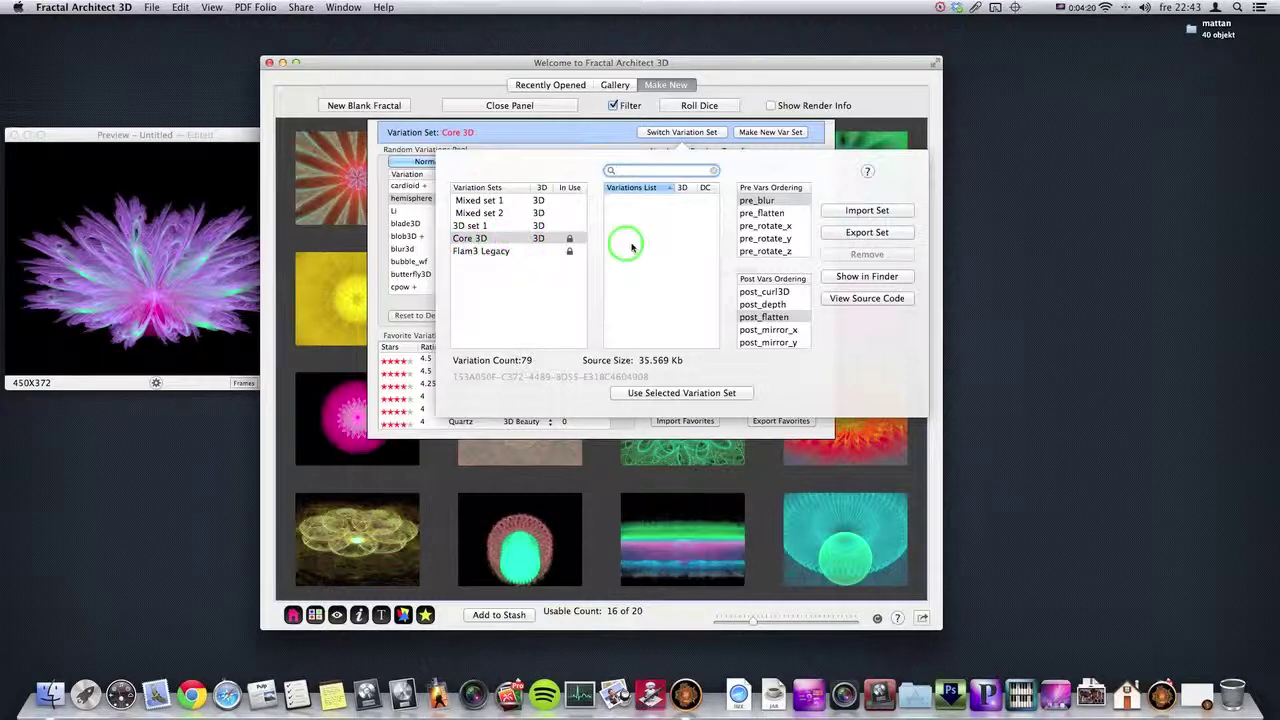
pyautogui.click(584, 254)
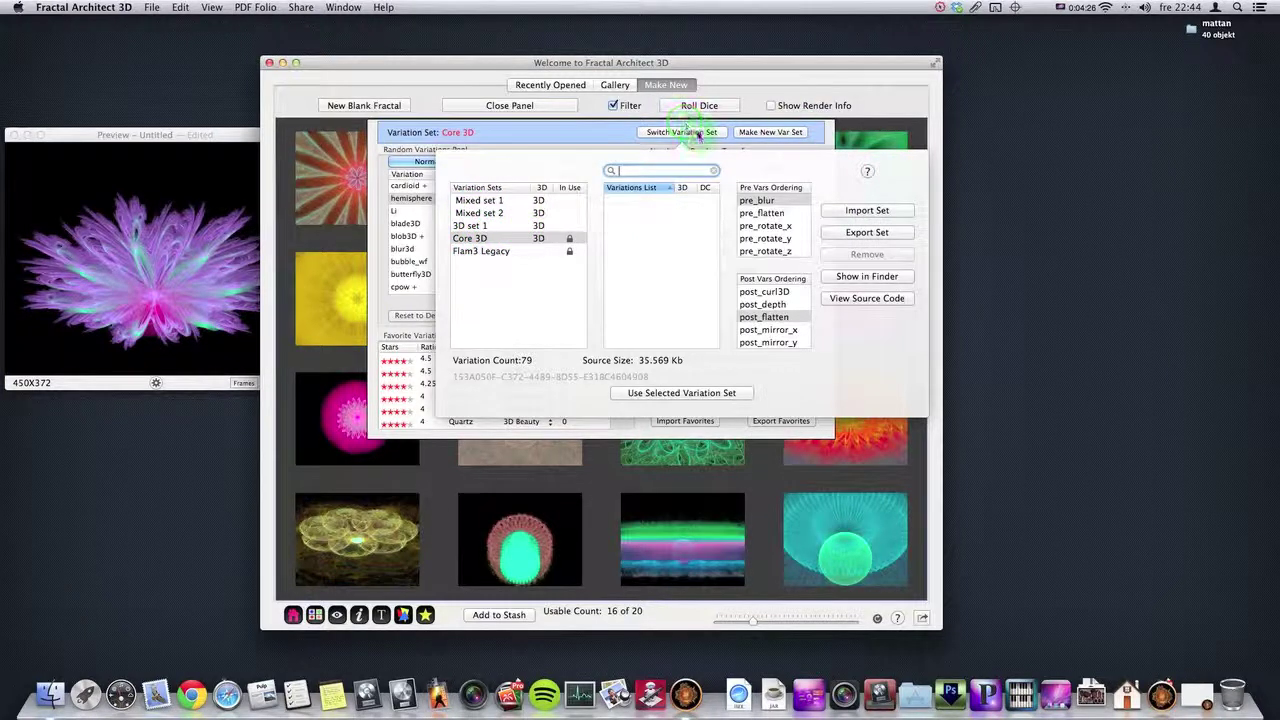
pyautogui.click(700, 133)
pyautogui.click(775, 132)
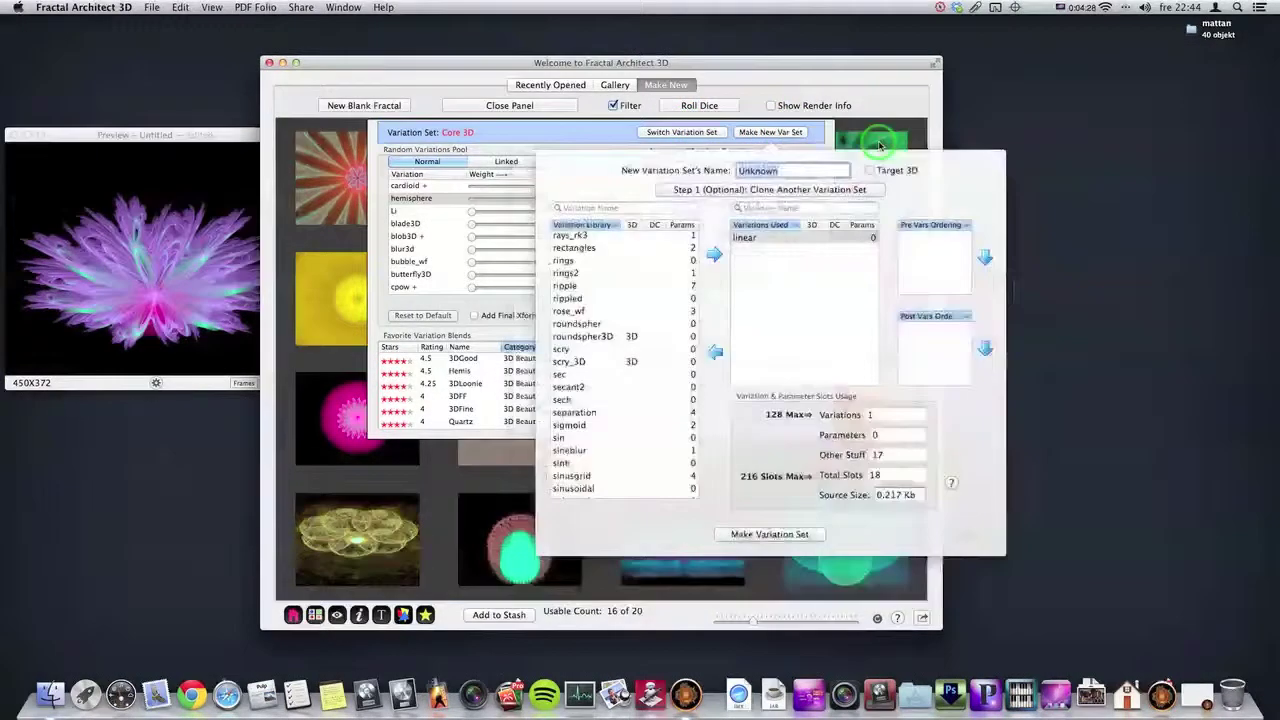
# Step: Check Target 3D so the Unknown set loads 14 default 3D variations using 31 slots
pyautogui.scroll(-3, 655, 295)
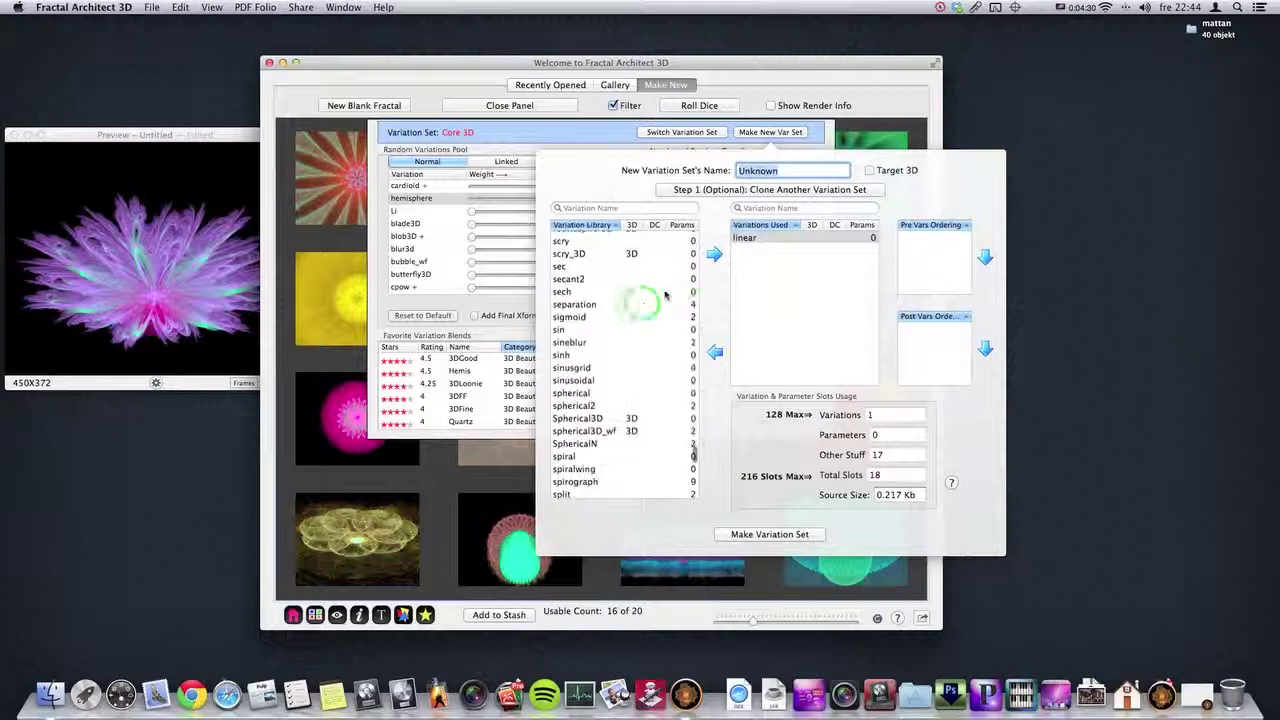
pyautogui.click(910, 171)
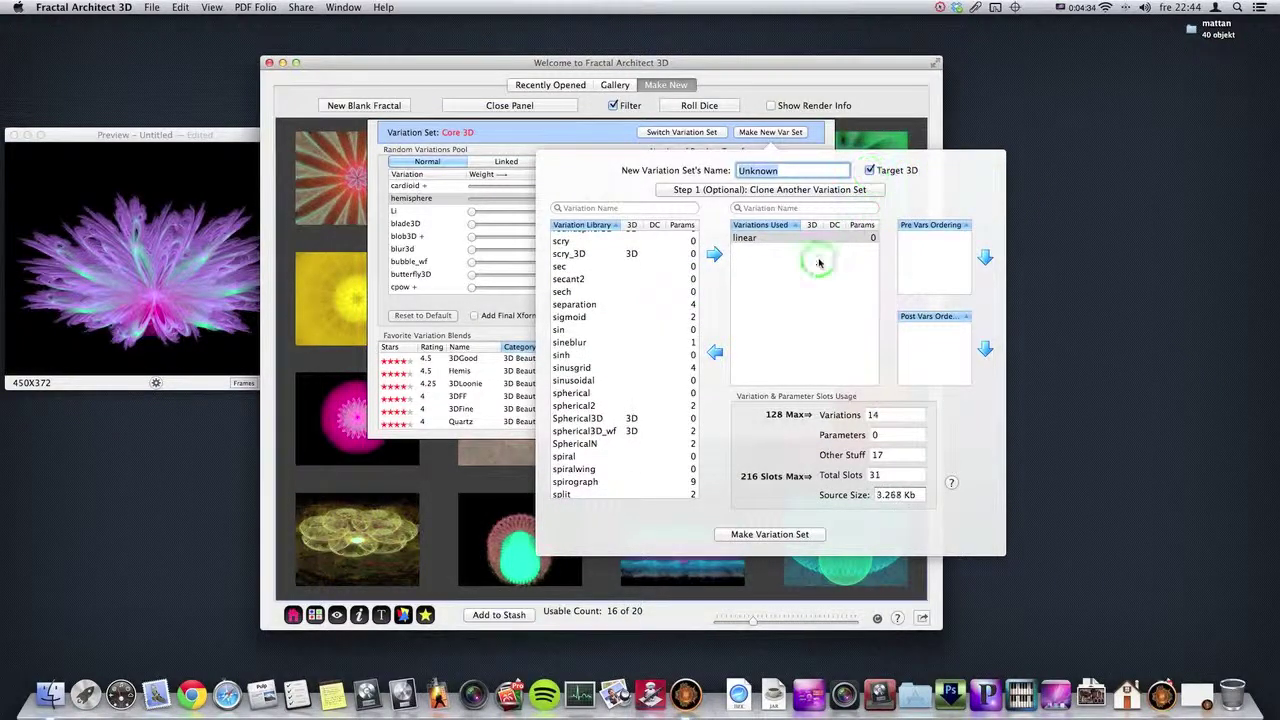
pyautogui.moveTo(762, 243); pyautogui.dragTo(935, 240)
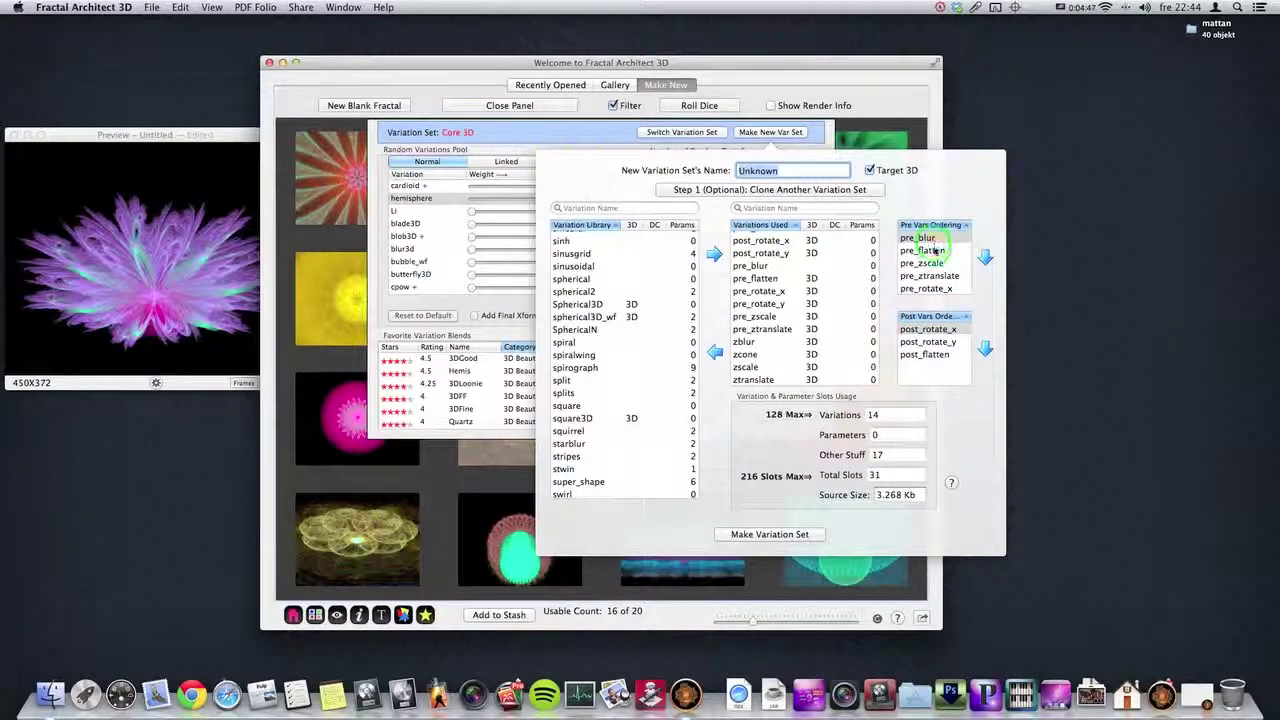
pyautogui.moveTo(940, 245); pyautogui.dragTo(921, 346)
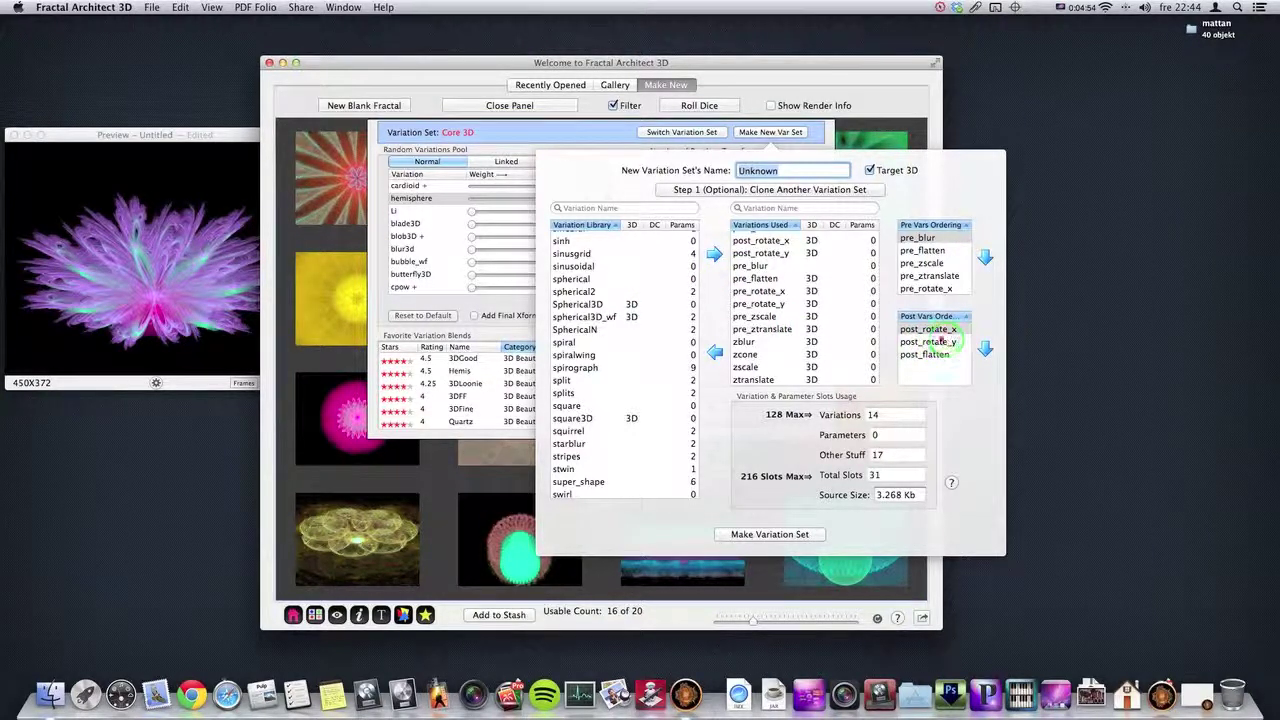
pyautogui.click(810, 305)
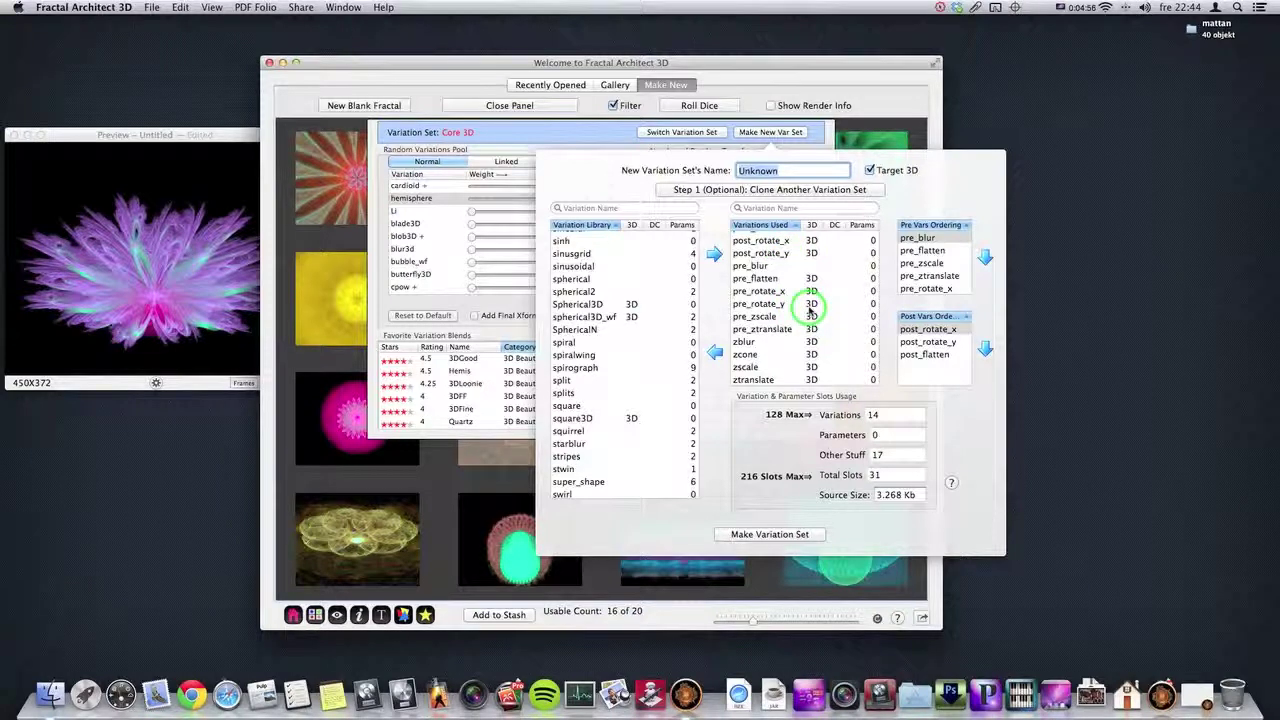
pyautogui.click(795, 427)
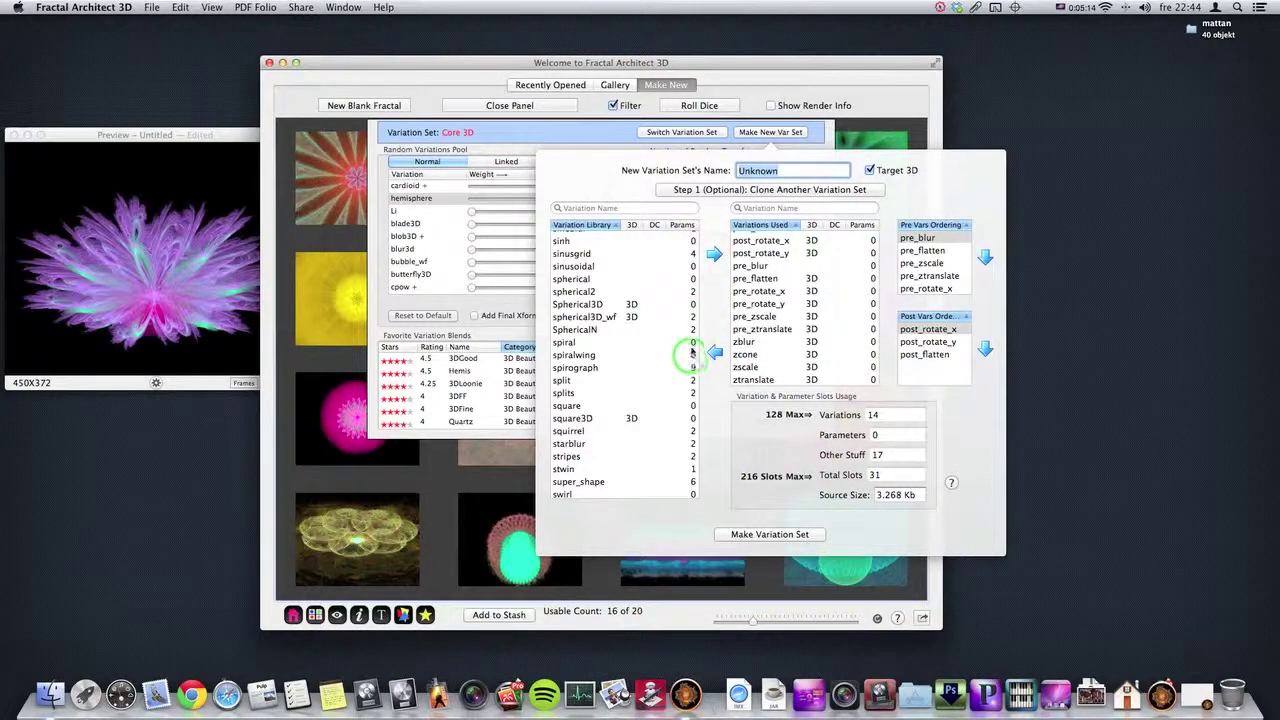
# Step: Scroll through the Variation Library list to review the available variations
pyautogui.scroll(10, 686, 354)
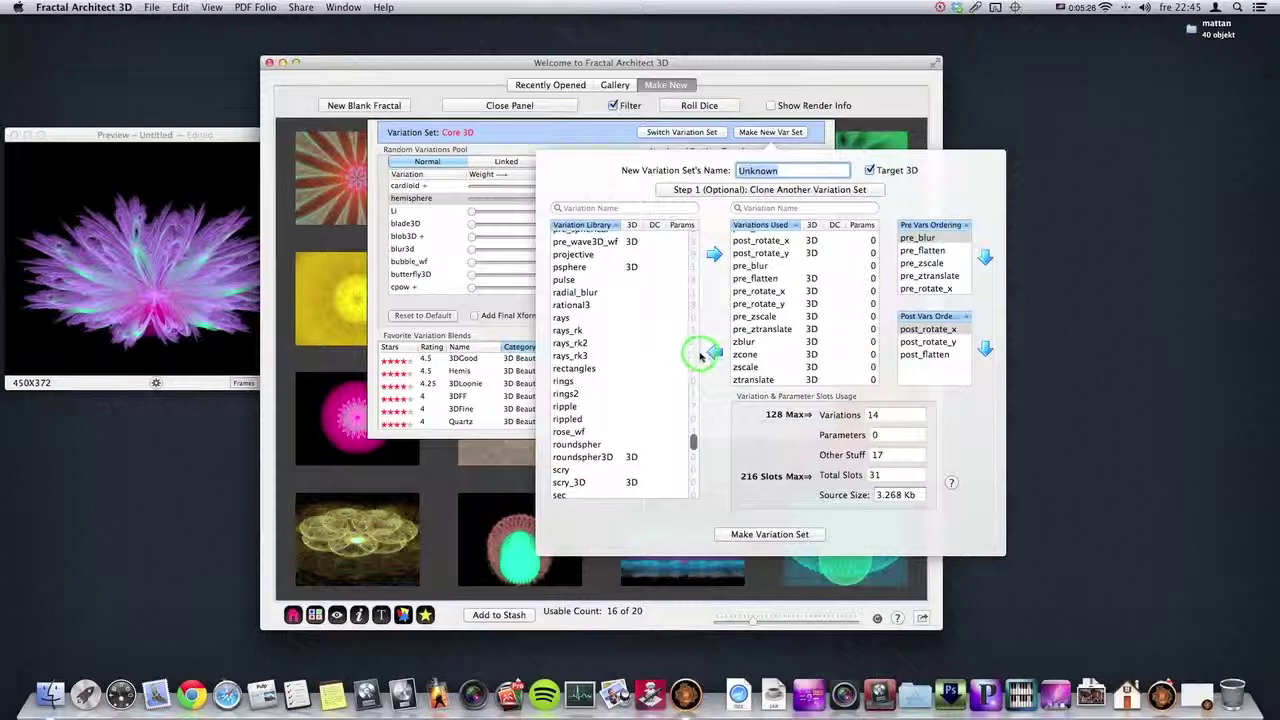
pyautogui.scroll(-5, 657, 352)
pyautogui.scroll(-5, 658, 354)
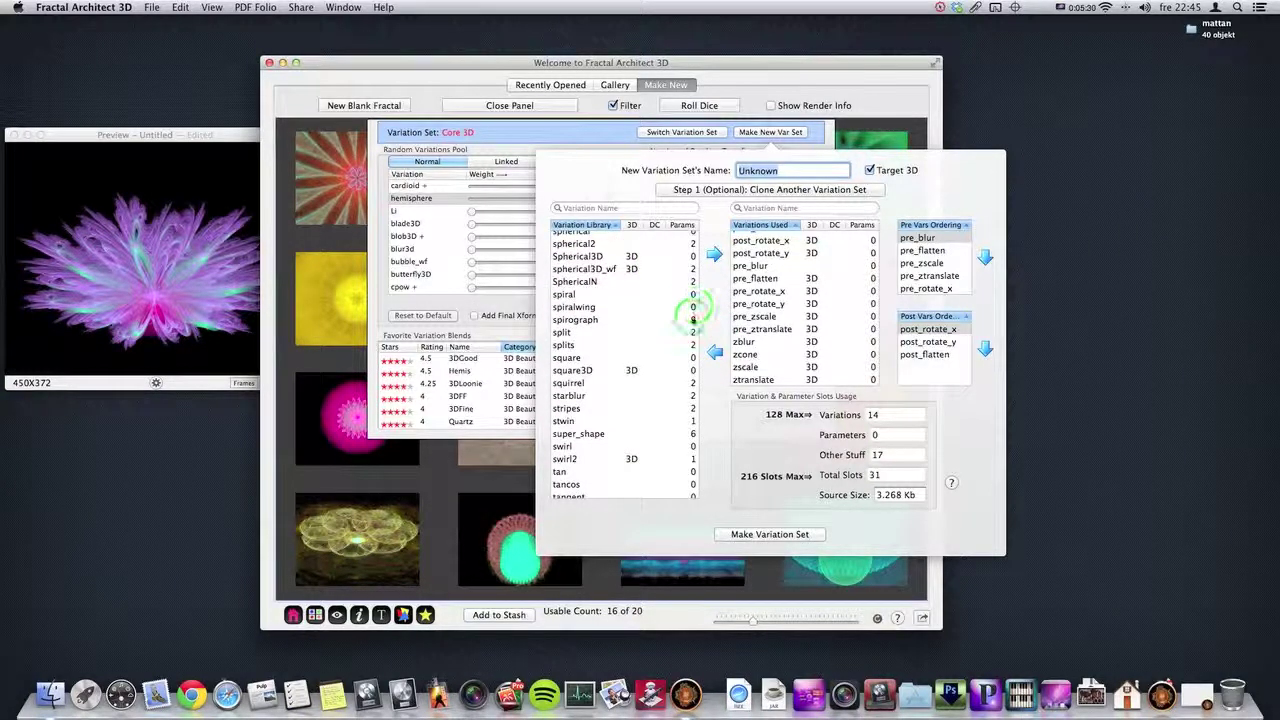
pyautogui.scroll(-2, 671, 342)
pyautogui.scroll(6, 671, 342)
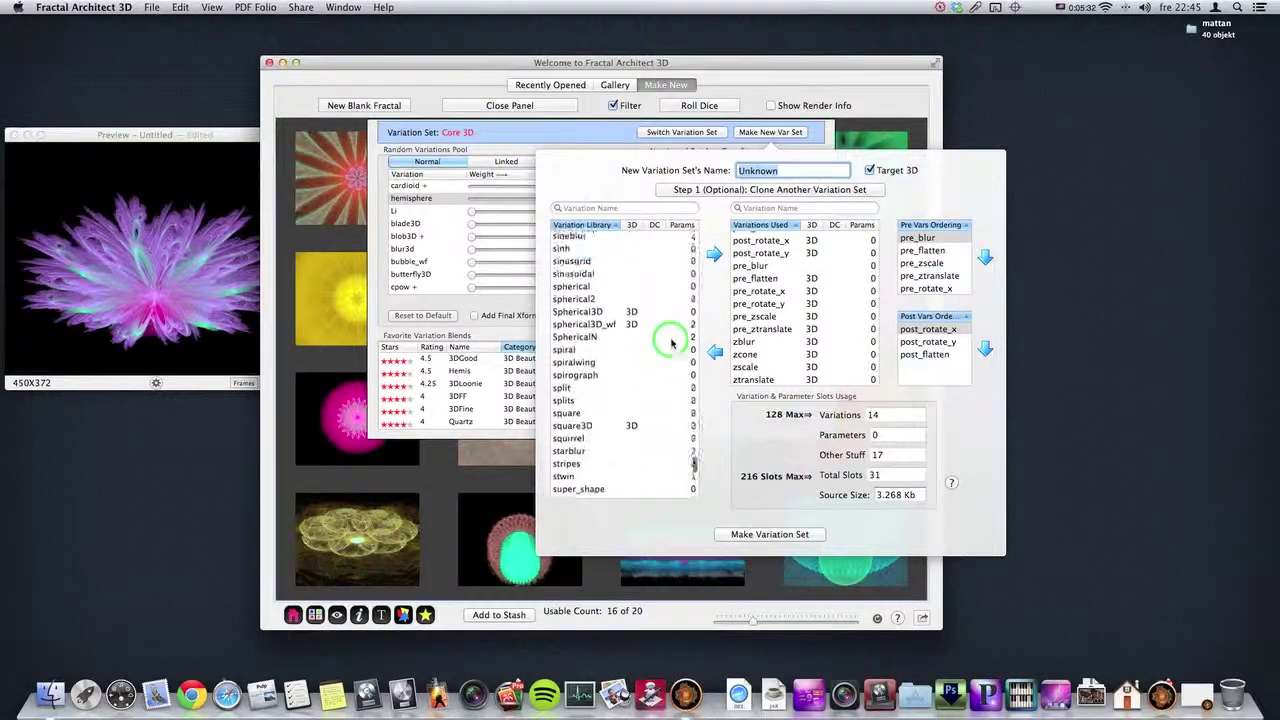
pyautogui.scroll(5, 671, 342)
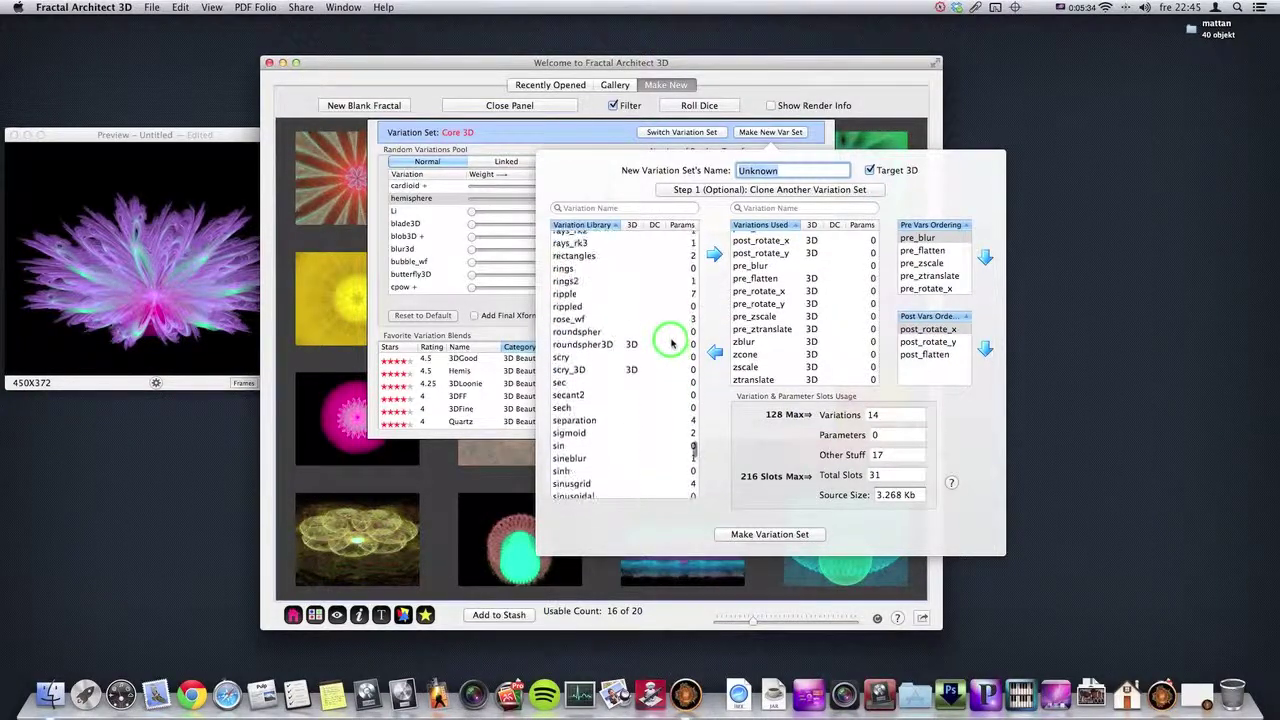
pyautogui.scroll(10, 671, 342)
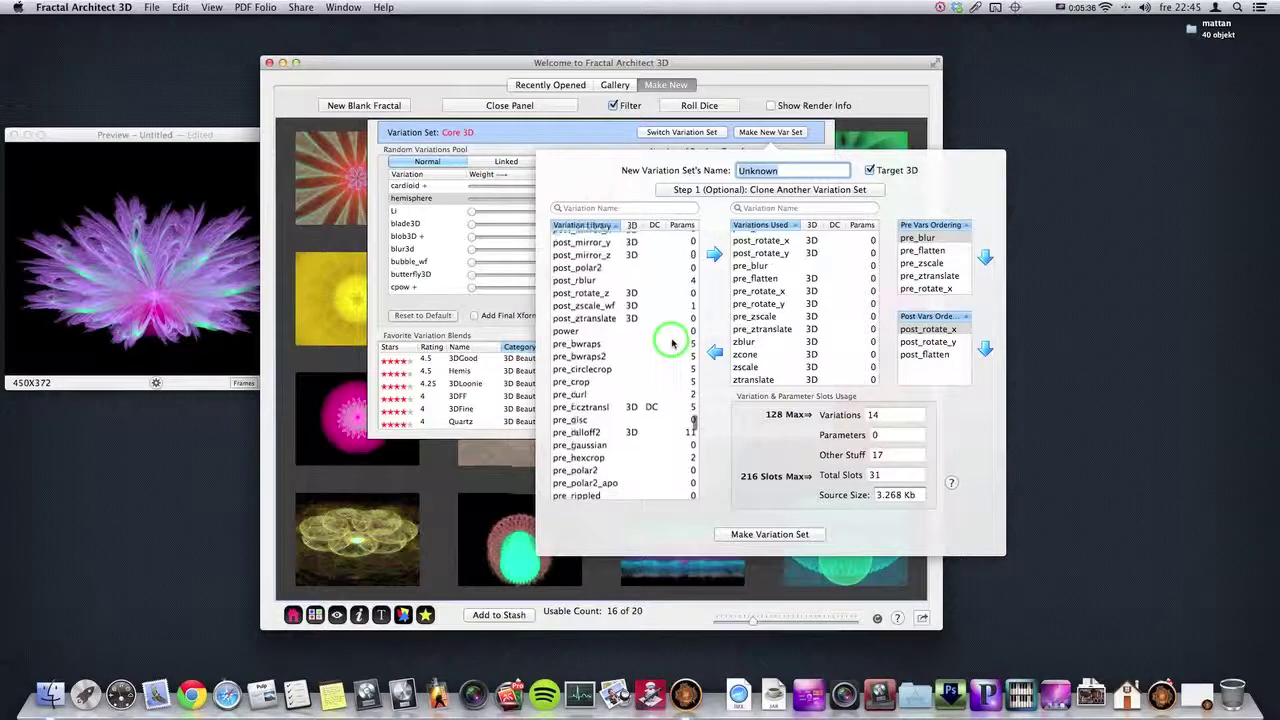
pyautogui.scroll(3, 671, 342)
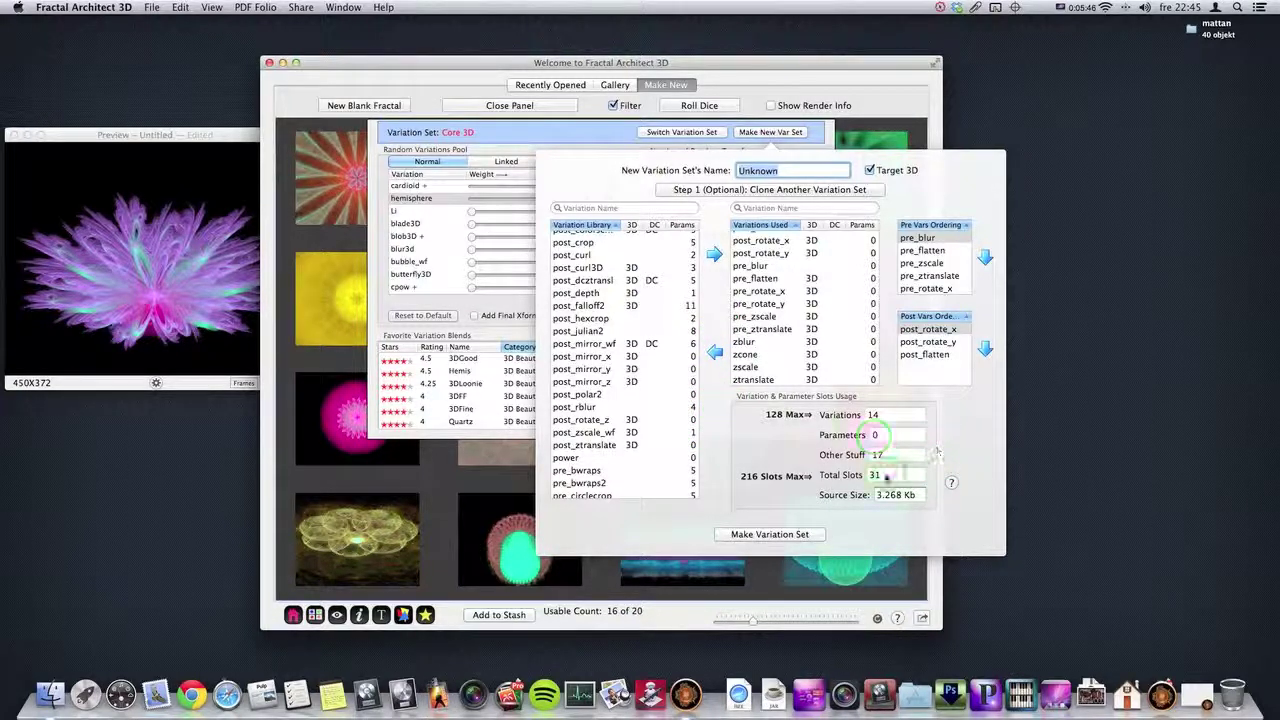
# Step: Try selecting post_falloff2, barycentroid, bCollide and blob3D in the Variation Library
pyautogui.click(872, 414)
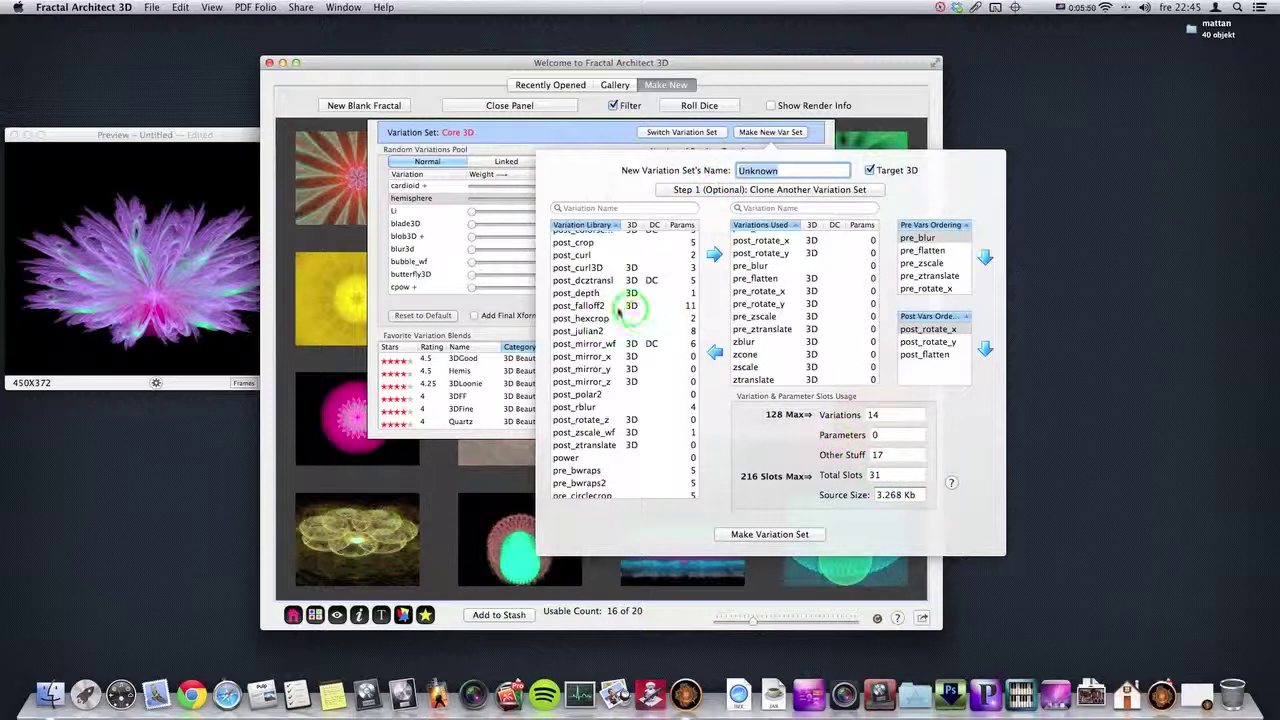
pyautogui.click(595, 305)
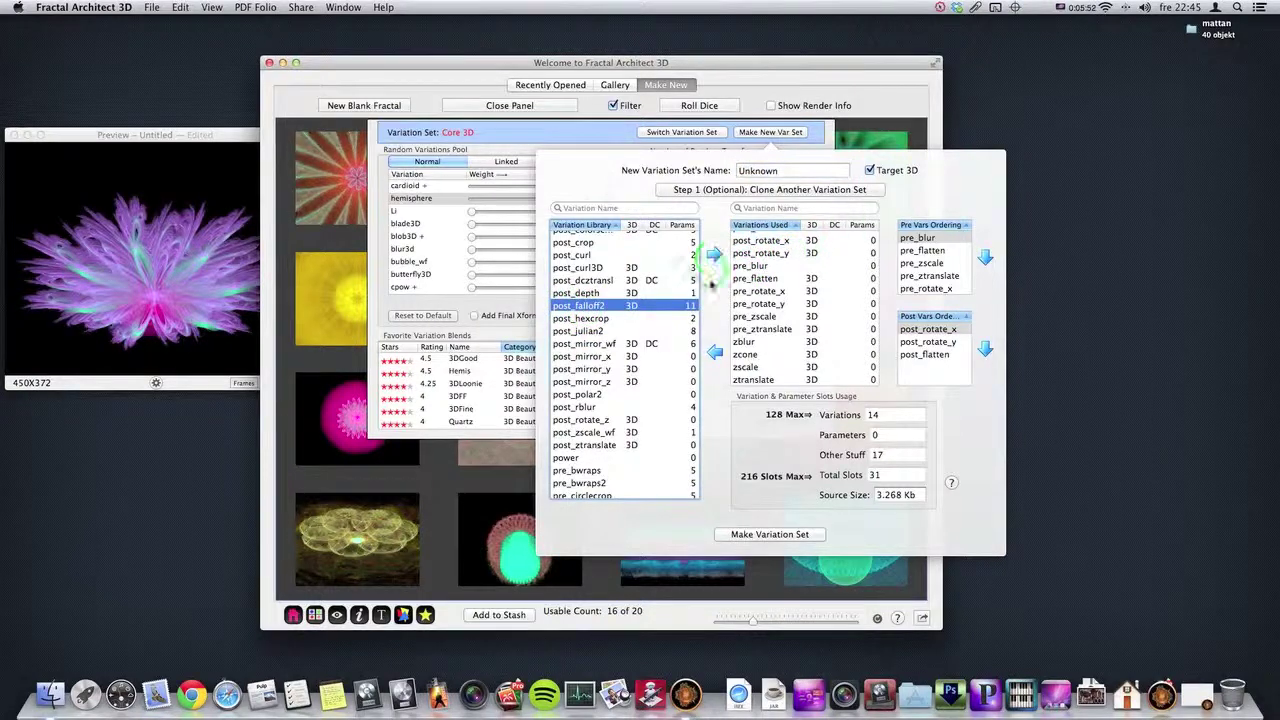
pyautogui.scroll(20, 612, 325)
pyautogui.scroll(15, 612, 325)
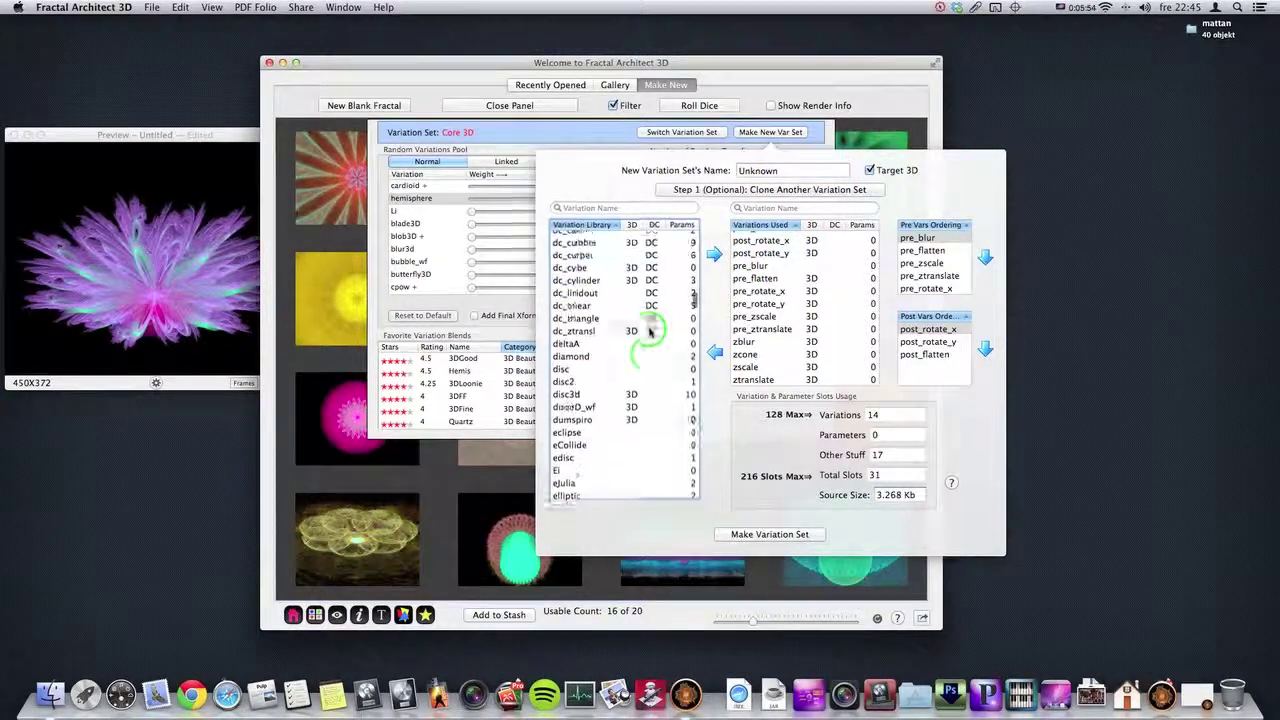
pyautogui.scroll(5, 607, 291)
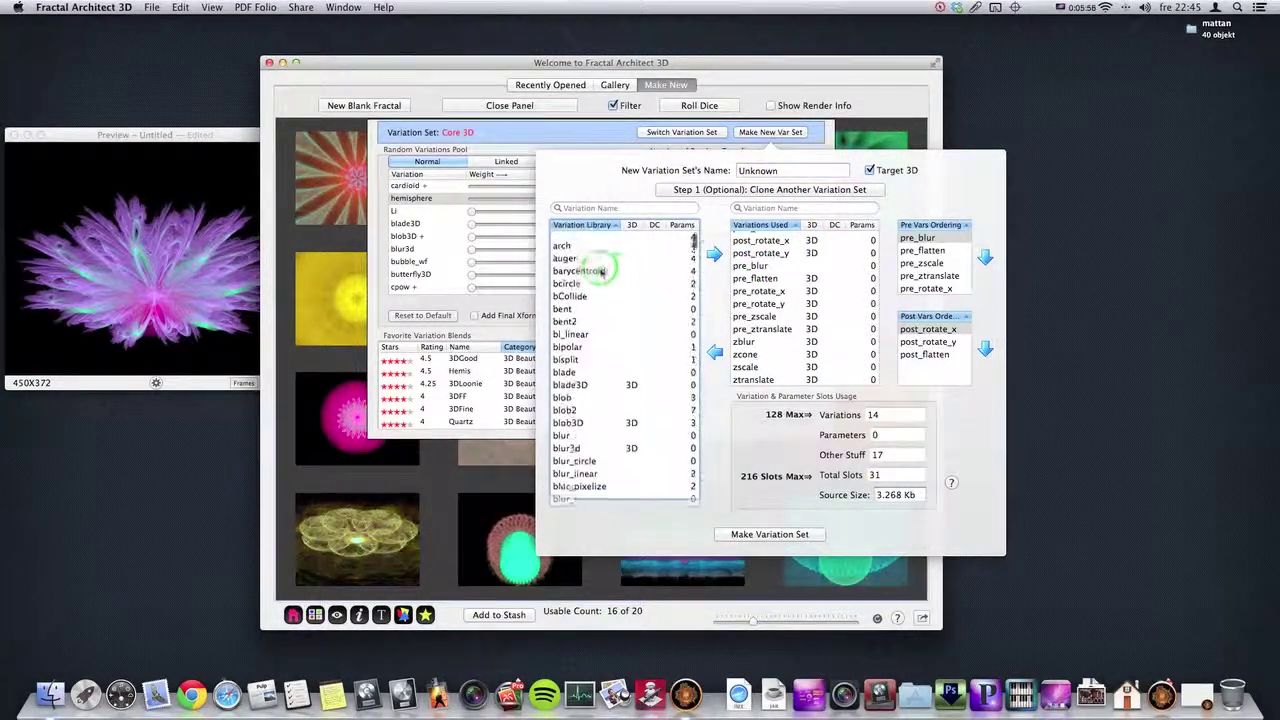
pyautogui.click(600, 262)
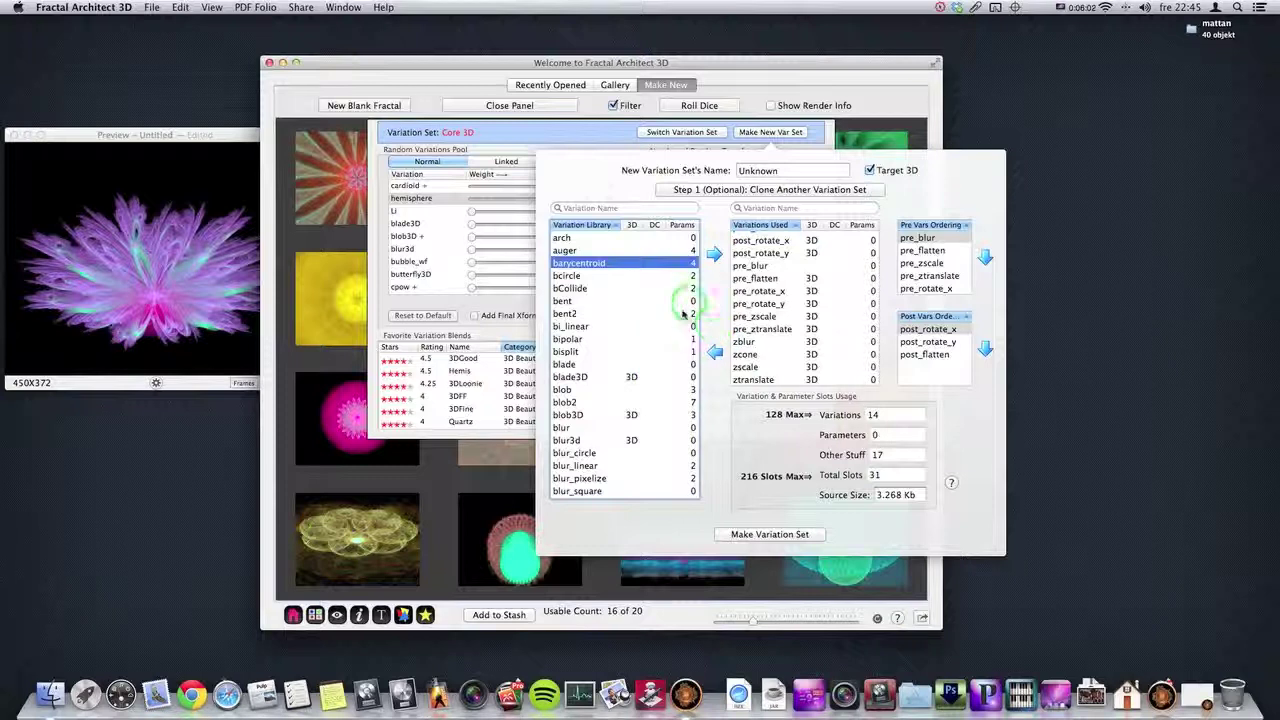
pyautogui.keyDown('super'); pyautogui.click(578, 288); pyautogui.keyUp('super')
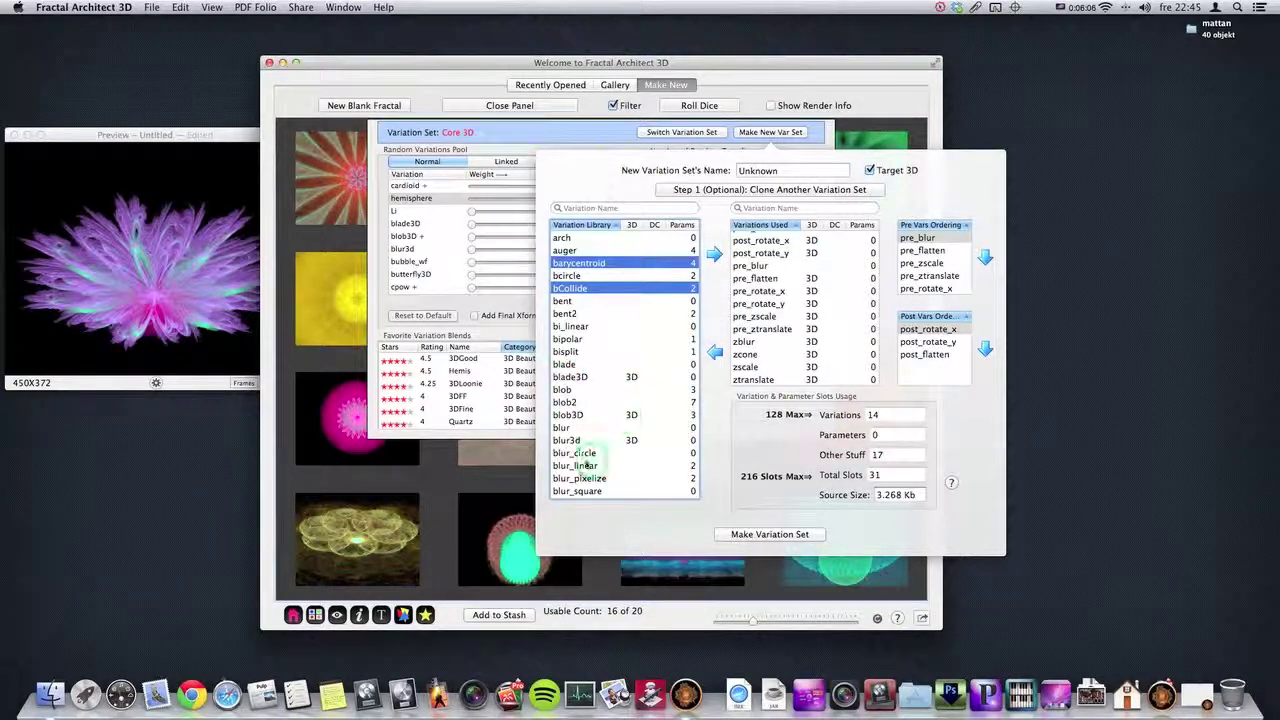
pyautogui.click(610, 414)
# Step: Select bubble_wf, checks, cloverleaf_wf and cubicLattice_3D together for the new set
pyautogui.scroll(-5, 615, 410)
pyautogui.scroll(-2, 610, 428)
pyautogui.click(577, 368)
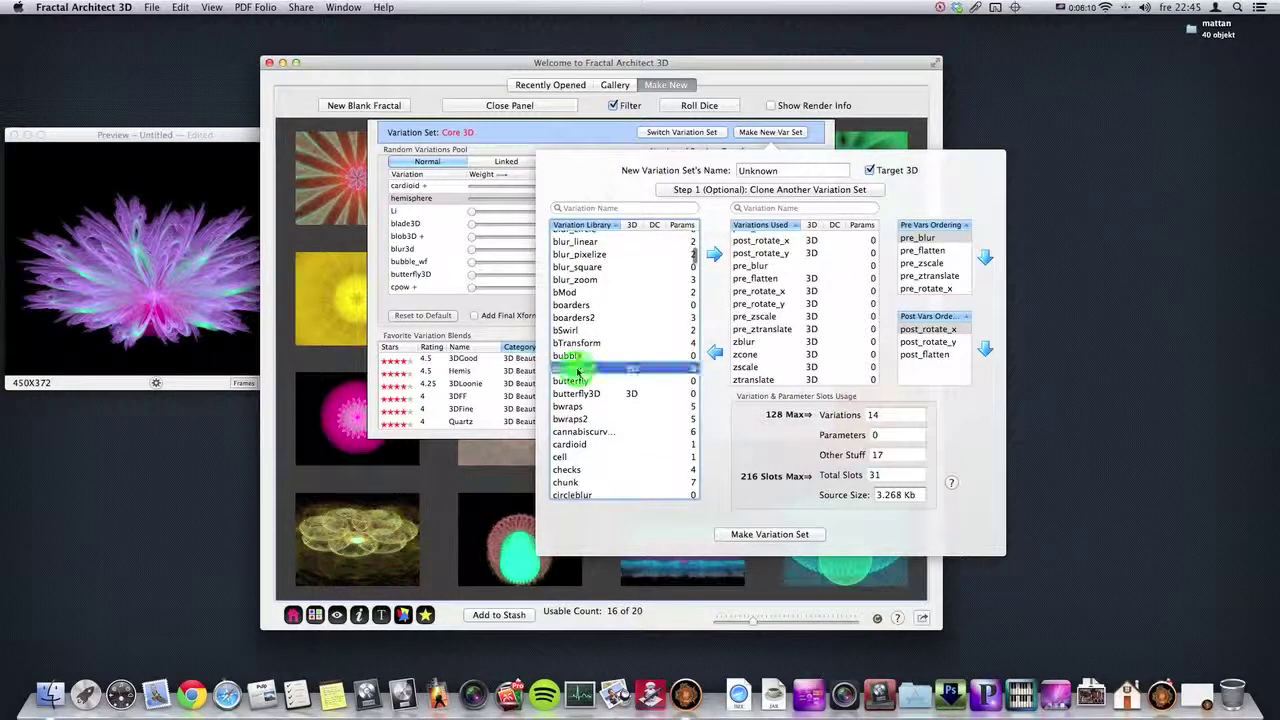
pyautogui.scroll(-1, 630, 445)
pyautogui.scroll(-3, 630, 445)
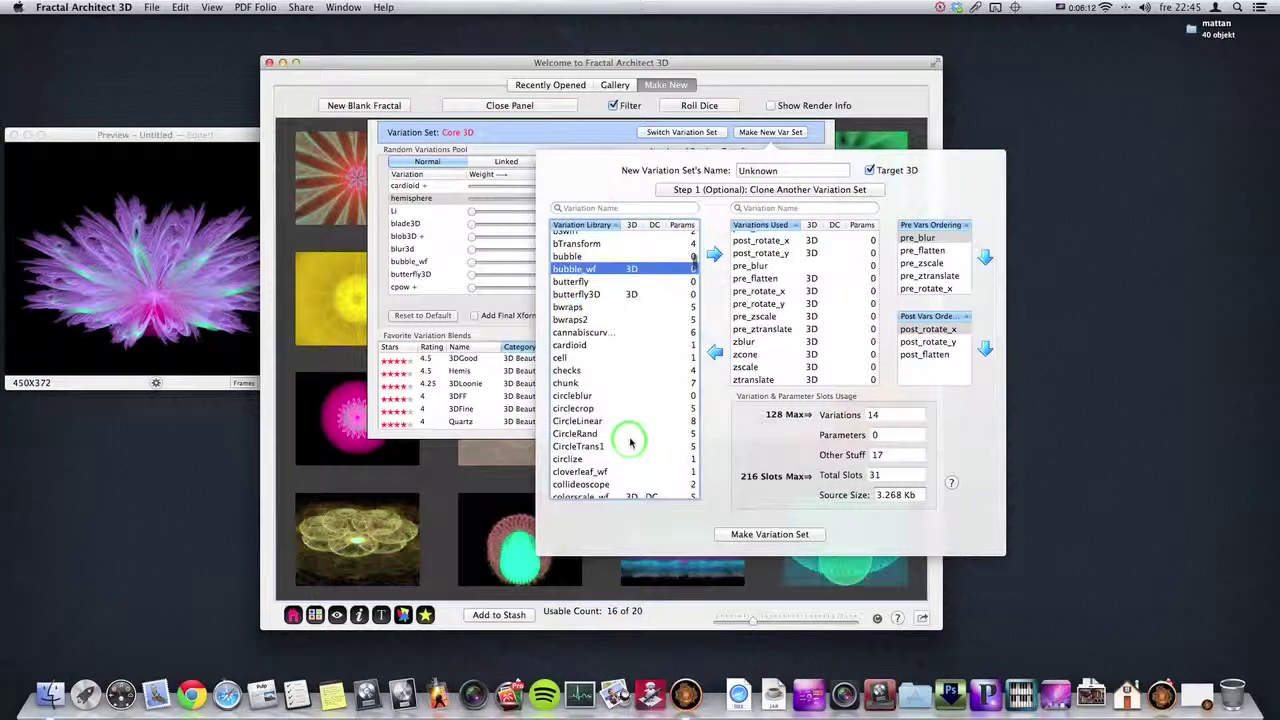
pyautogui.keyDown('super'); pyautogui.click(566, 370); pyautogui.keyUp('super')
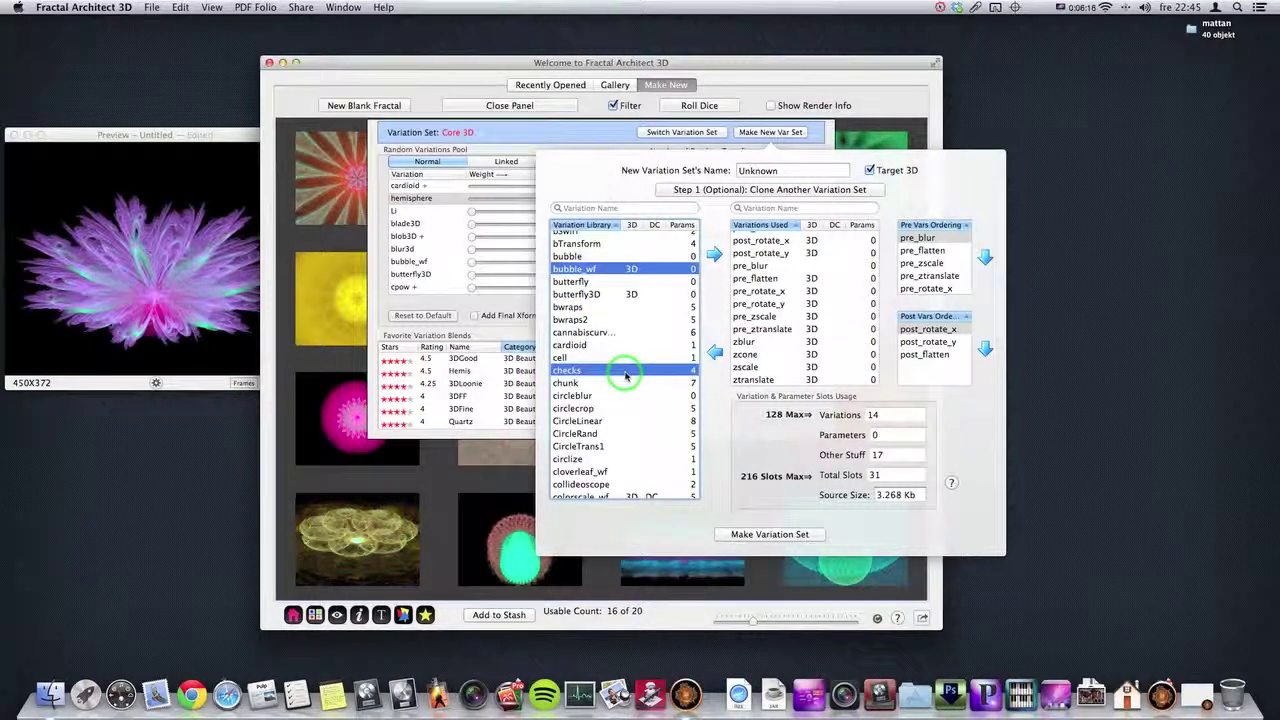
pyautogui.scroll(-5, 651, 449)
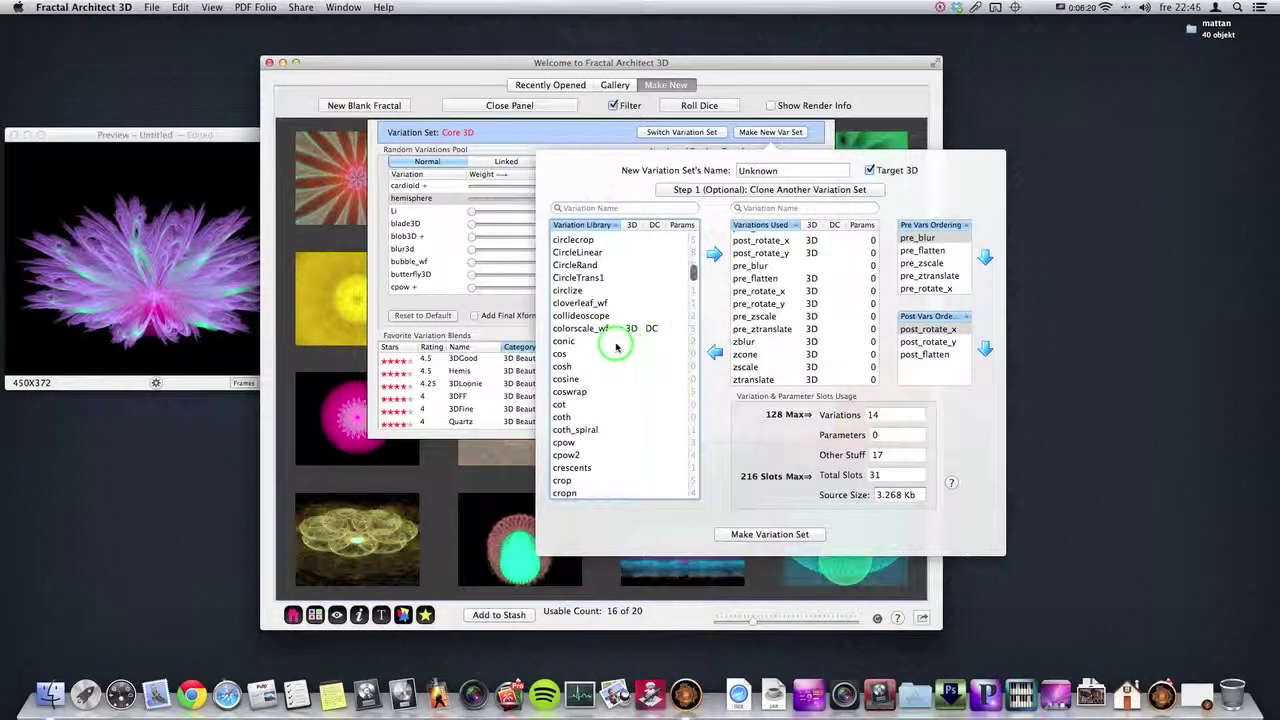
pyautogui.click(575, 302)
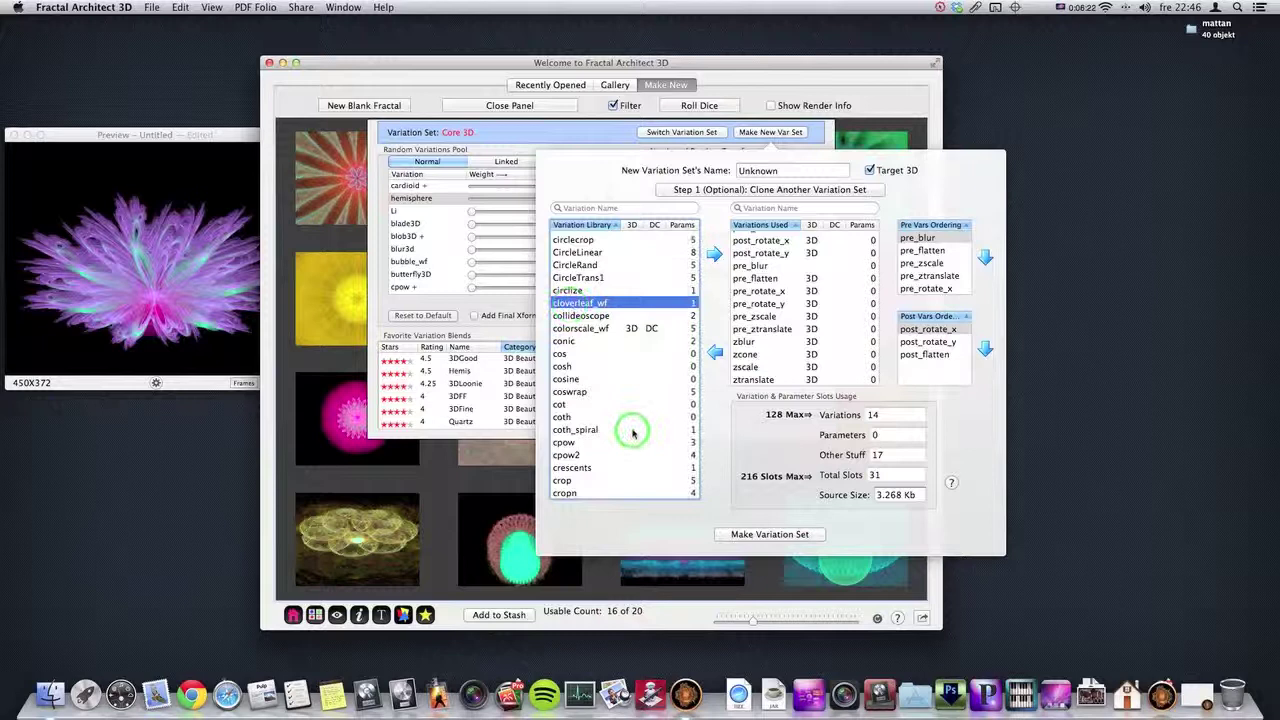
pyautogui.scroll(-7, 651, 449)
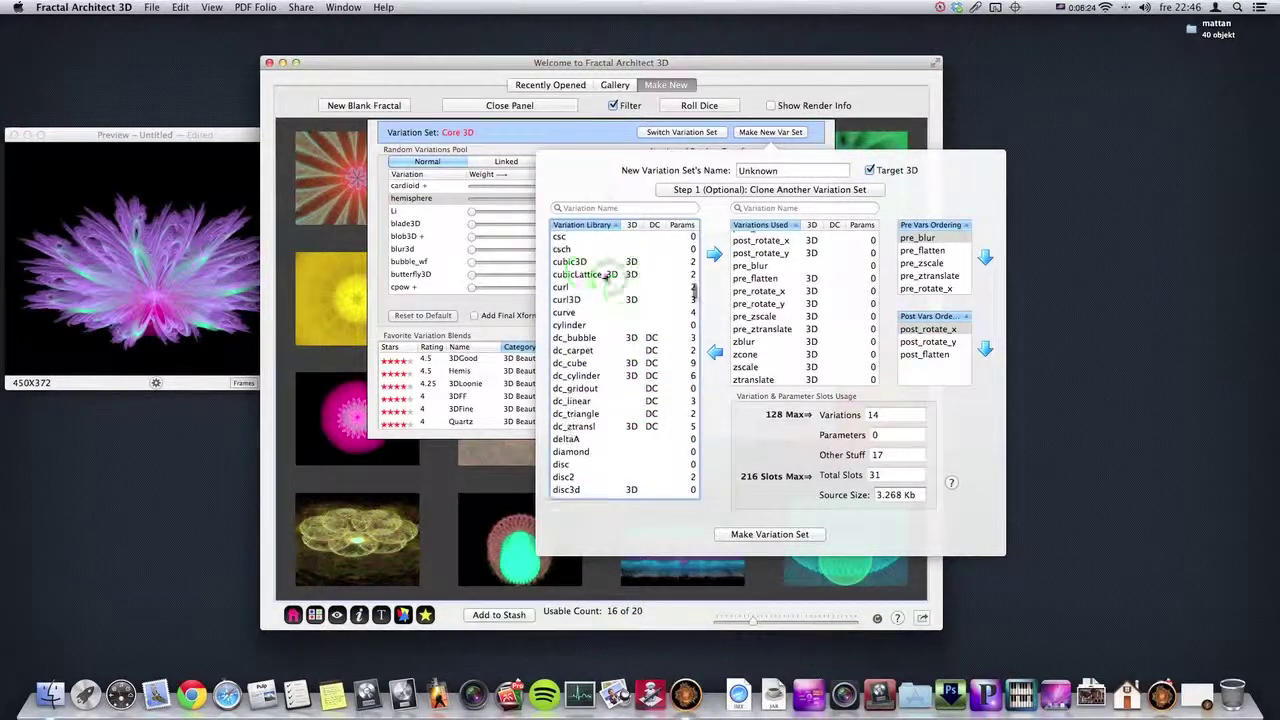
pyautogui.click(588, 274)
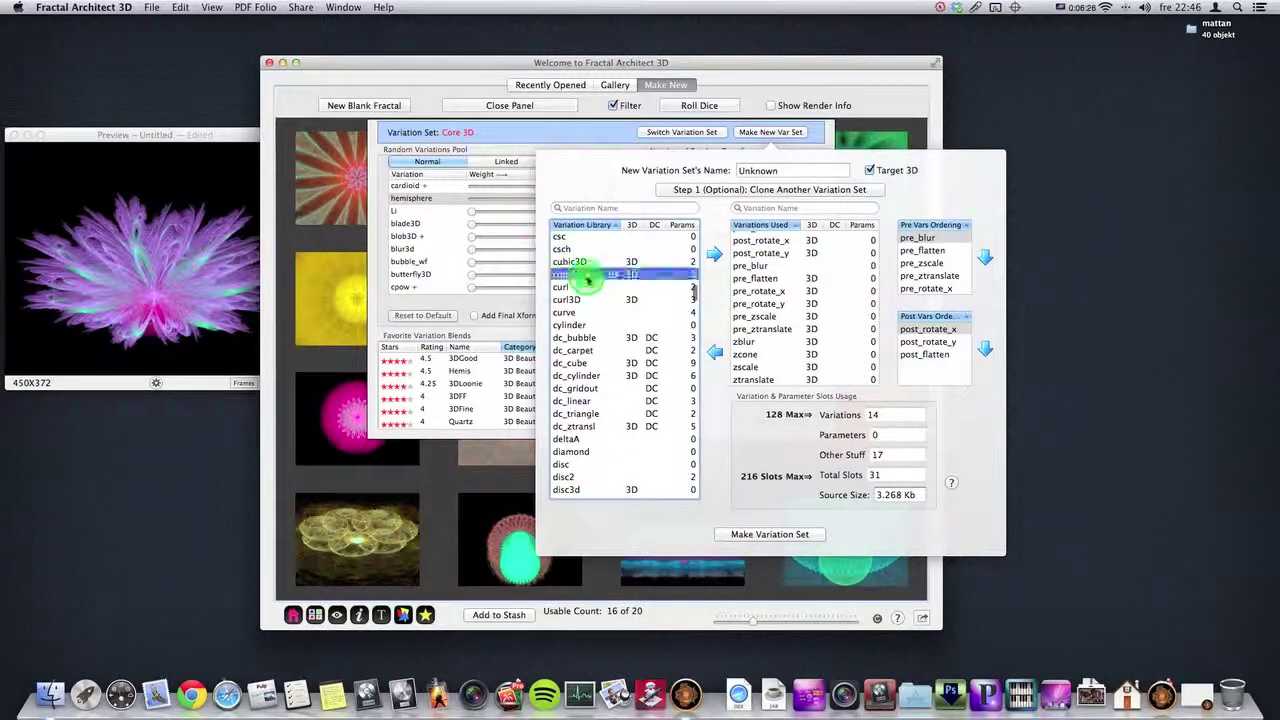
# Step: Add dc_bubble and dc_cylinder to the multi-selection in the Variation Library
pyautogui.keyDown('super'); pyautogui.click(595, 338); pyautogui.keyUp('super')
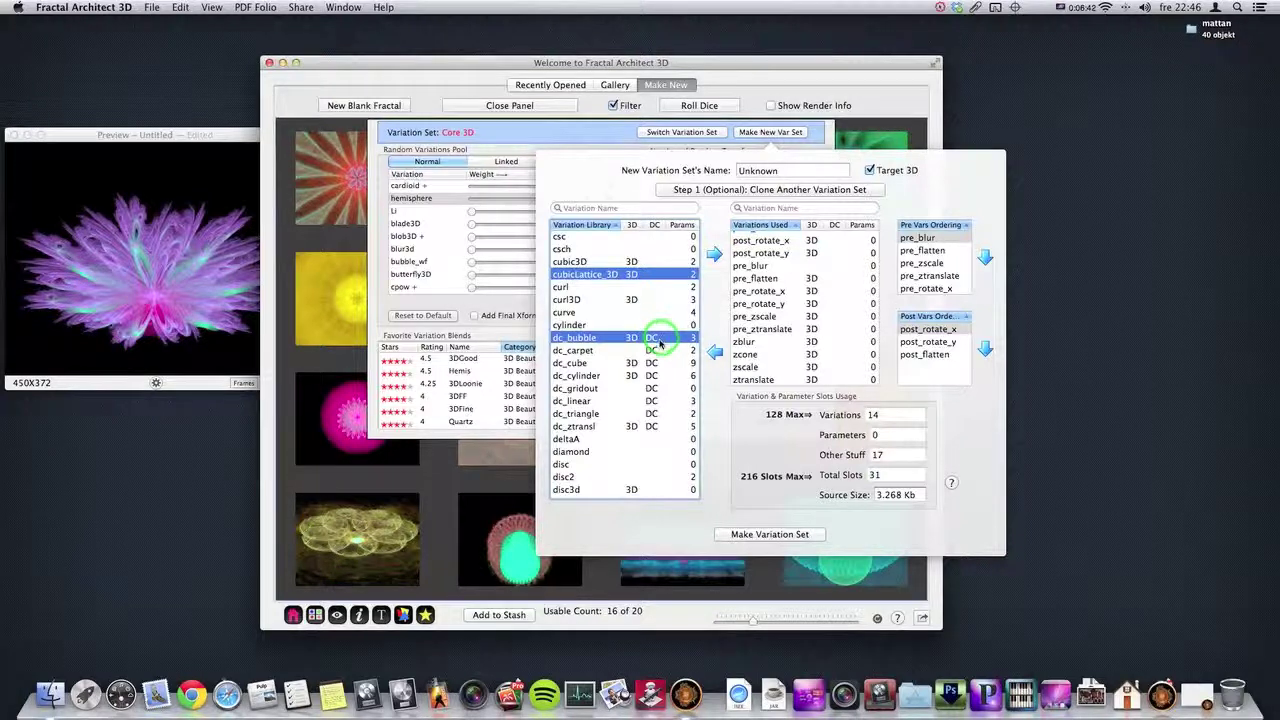
pyautogui.click(661, 340)
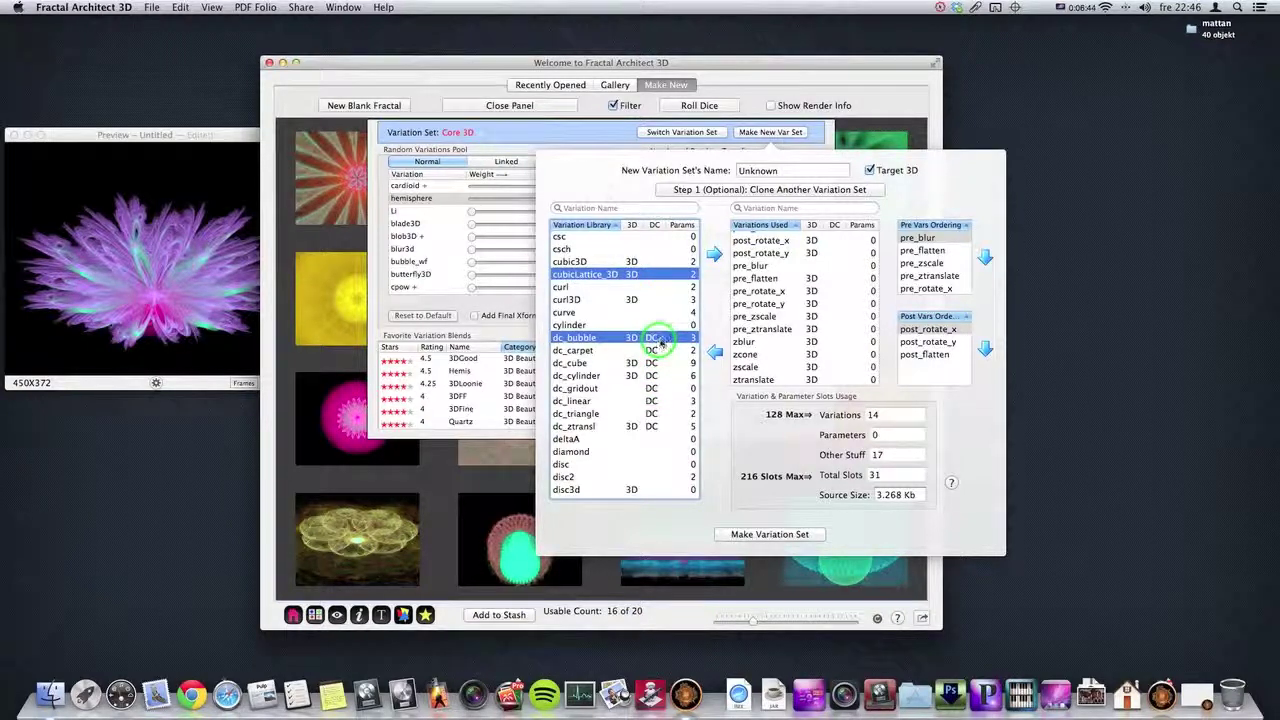
pyautogui.scroll(-3, 661, 344)
pyautogui.scroll(-5, 661, 347)
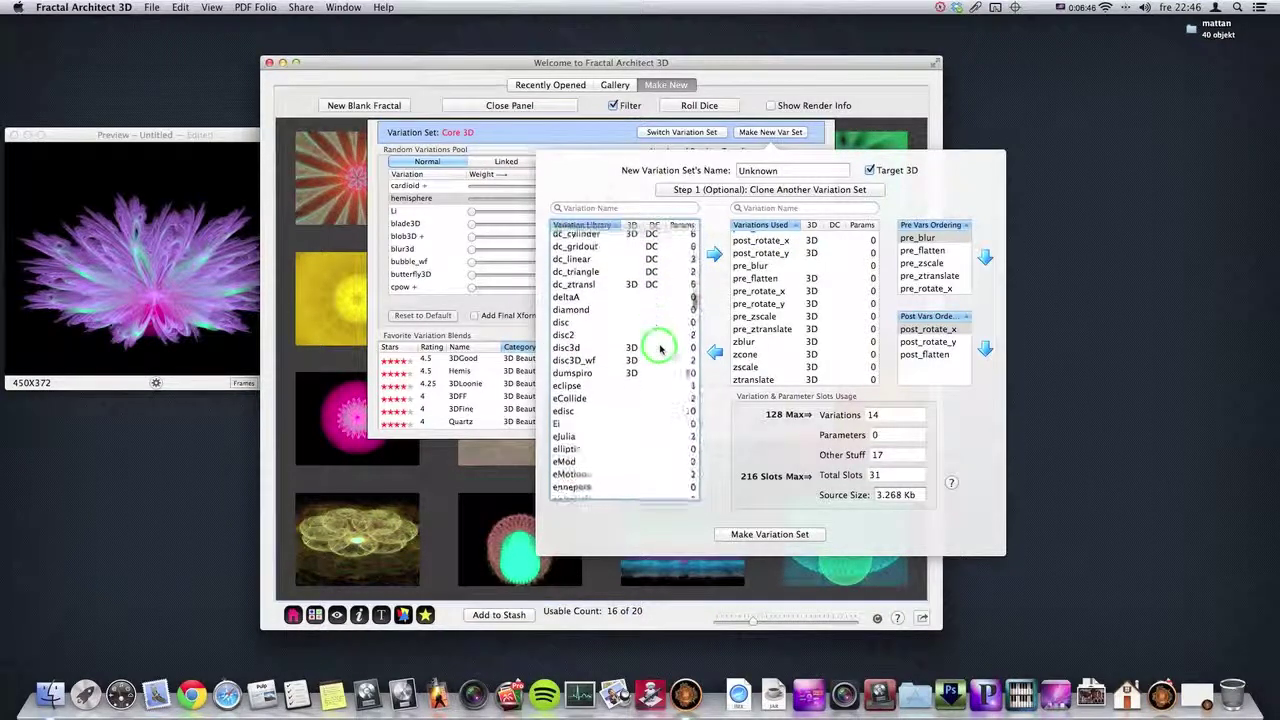
pyautogui.scroll(5, 660, 347)
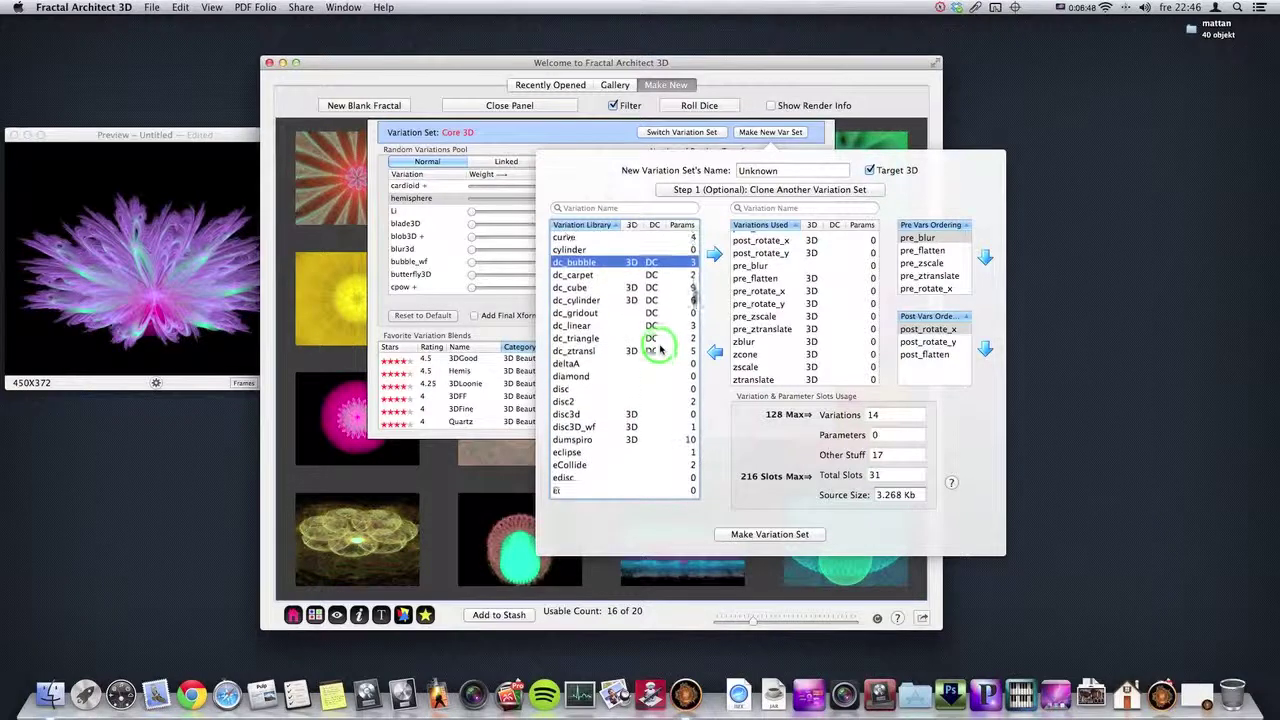
pyautogui.scroll(-2, 660, 345)
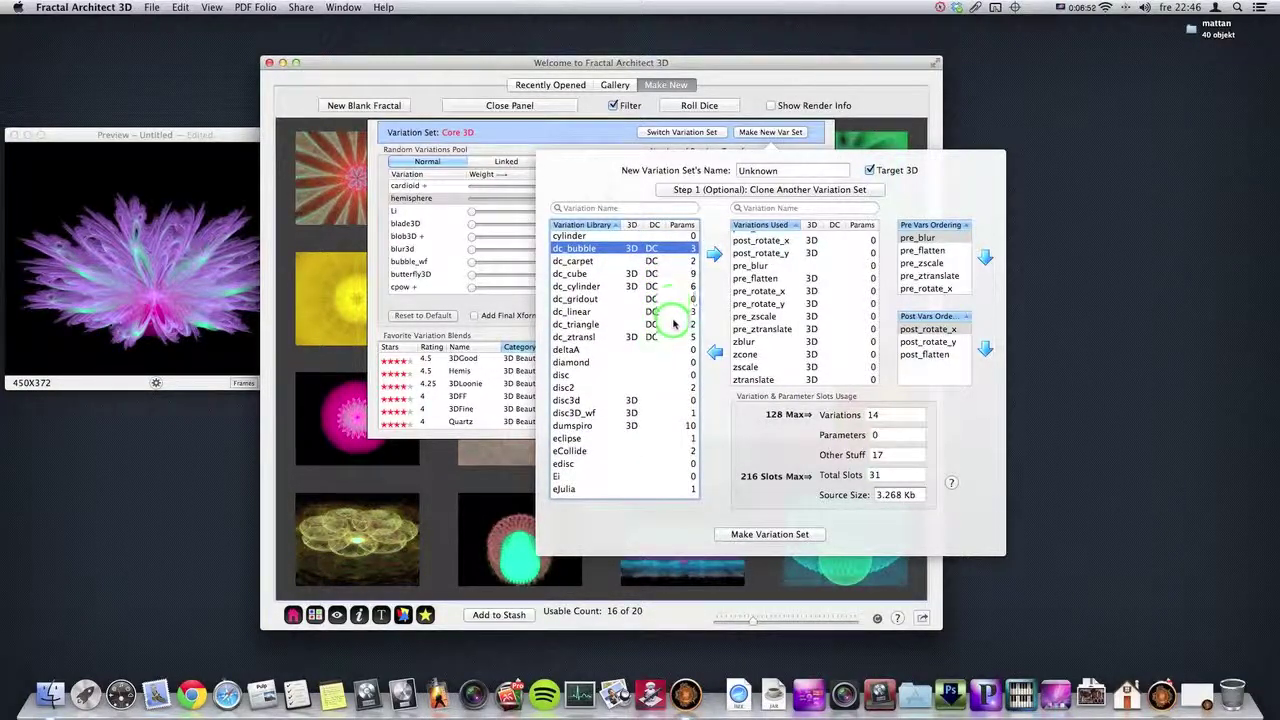
pyautogui.keyDown('super'); pyautogui.click(588, 287); pyautogui.keyUp('super')
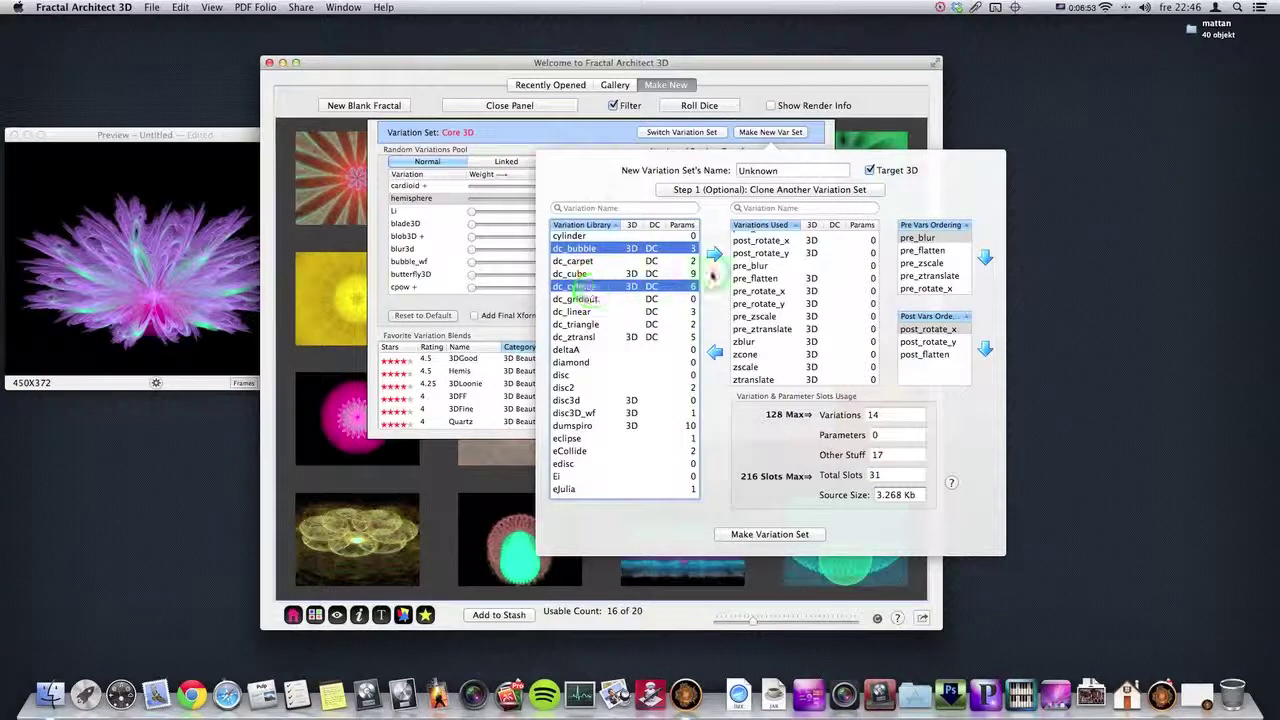
# Step: Further down the library, add julia3Dz and julia to the selection
pyautogui.scroll(-5, 640, 368)
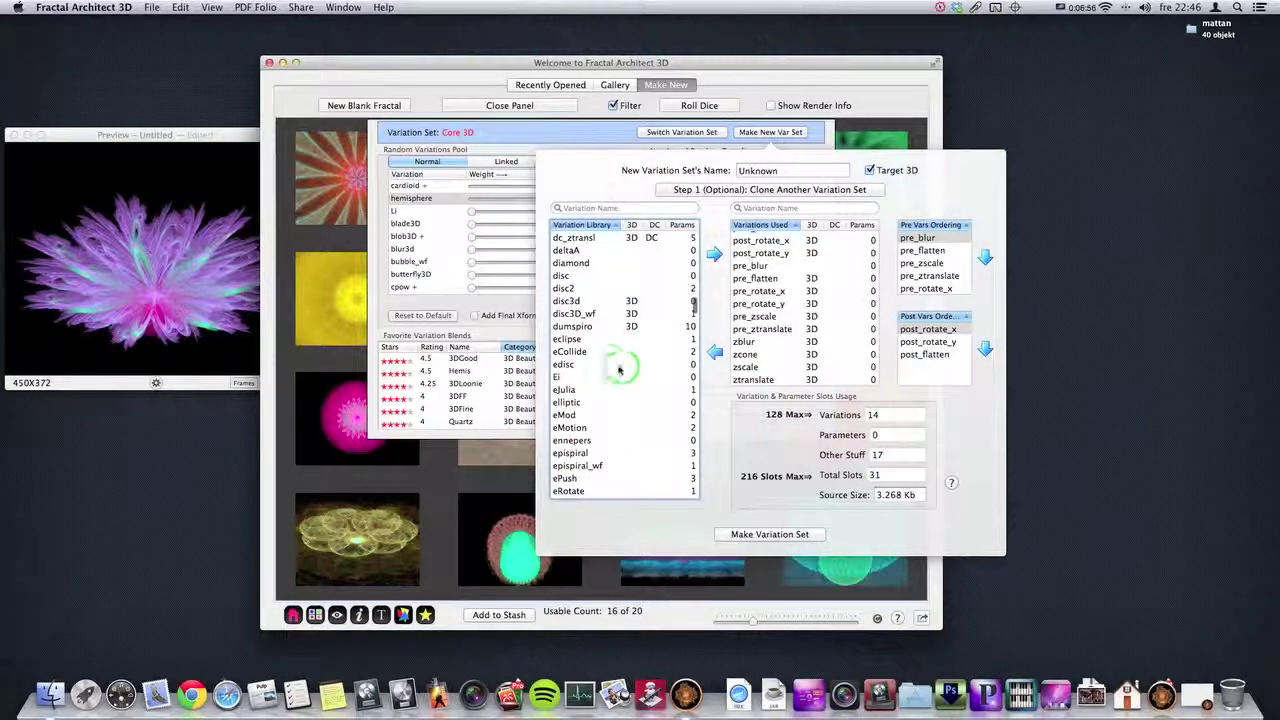
pyautogui.scroll(-1, 600, 358)
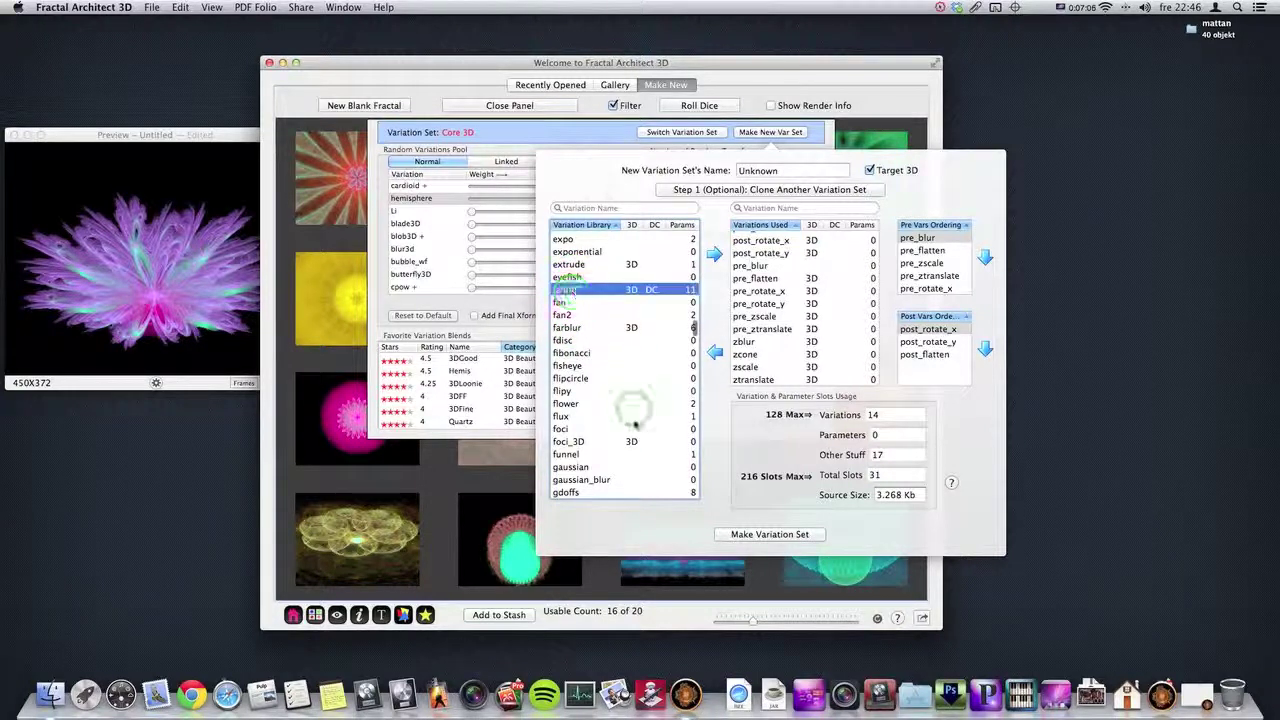
pyautogui.scroll(-6, 634, 432)
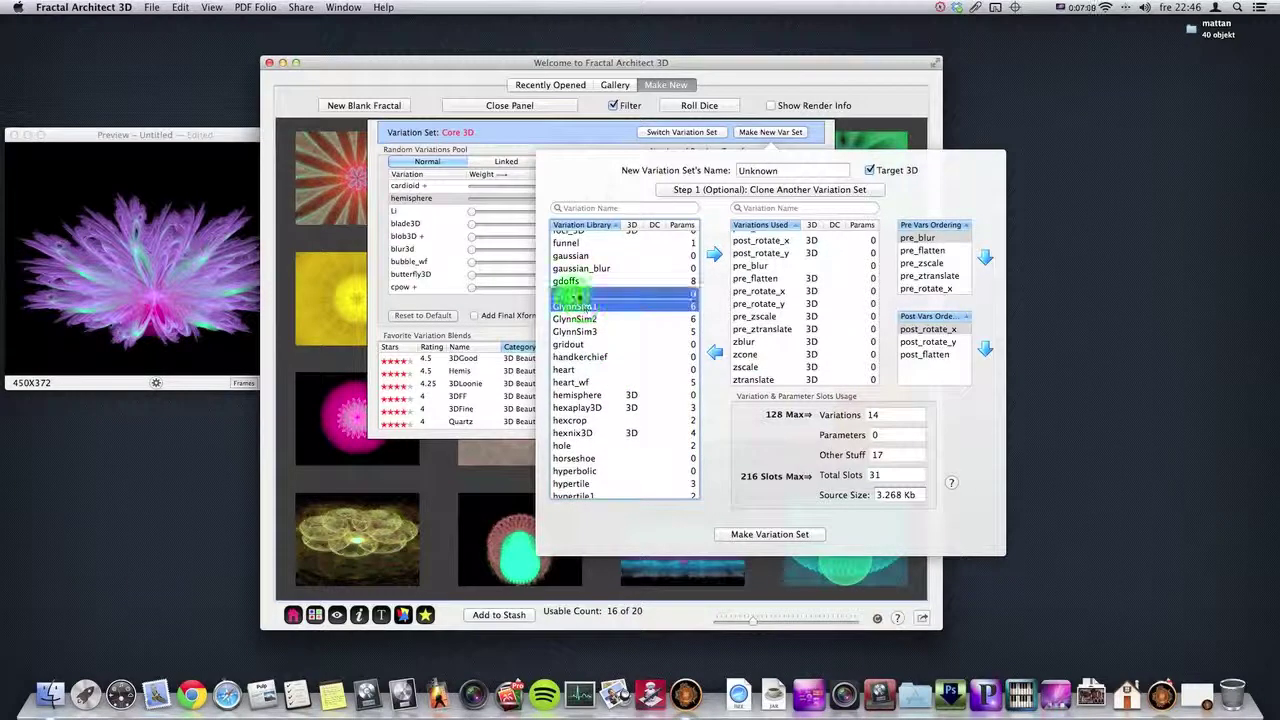
pyautogui.scroll(-3, 630, 360)
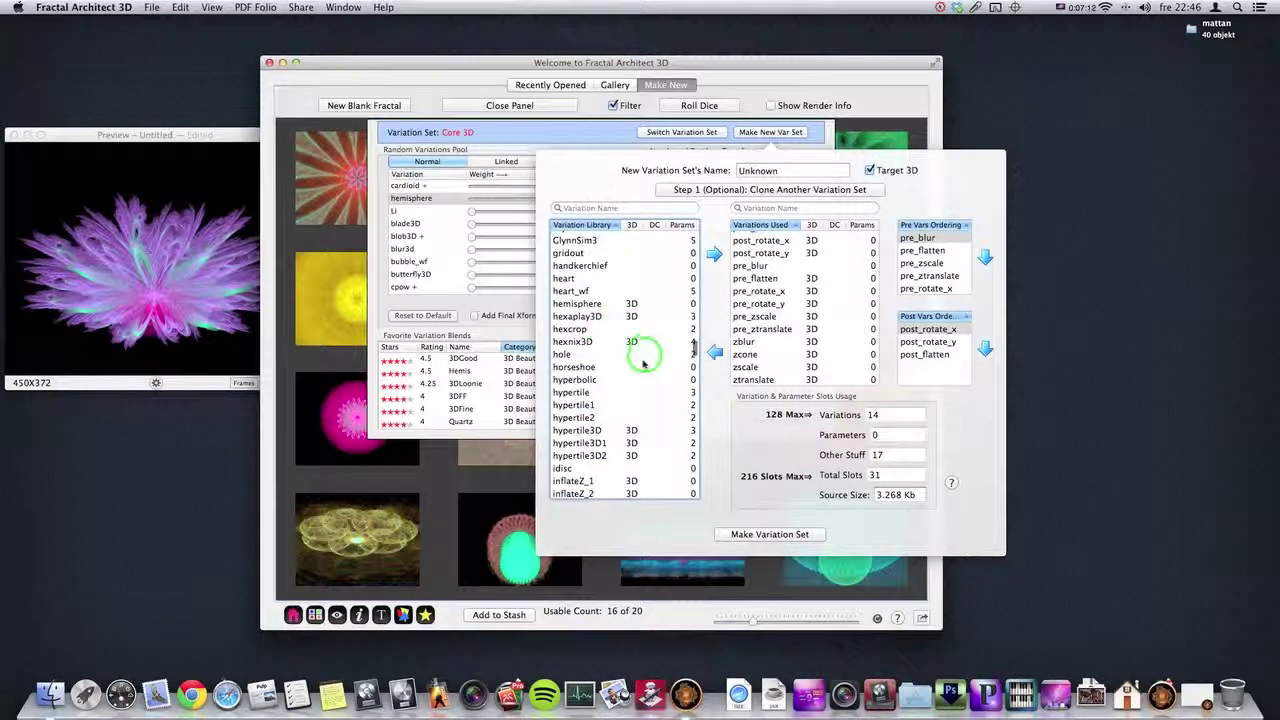
pyautogui.scroll(-3, 630, 373)
pyautogui.scroll(-5, 631, 371)
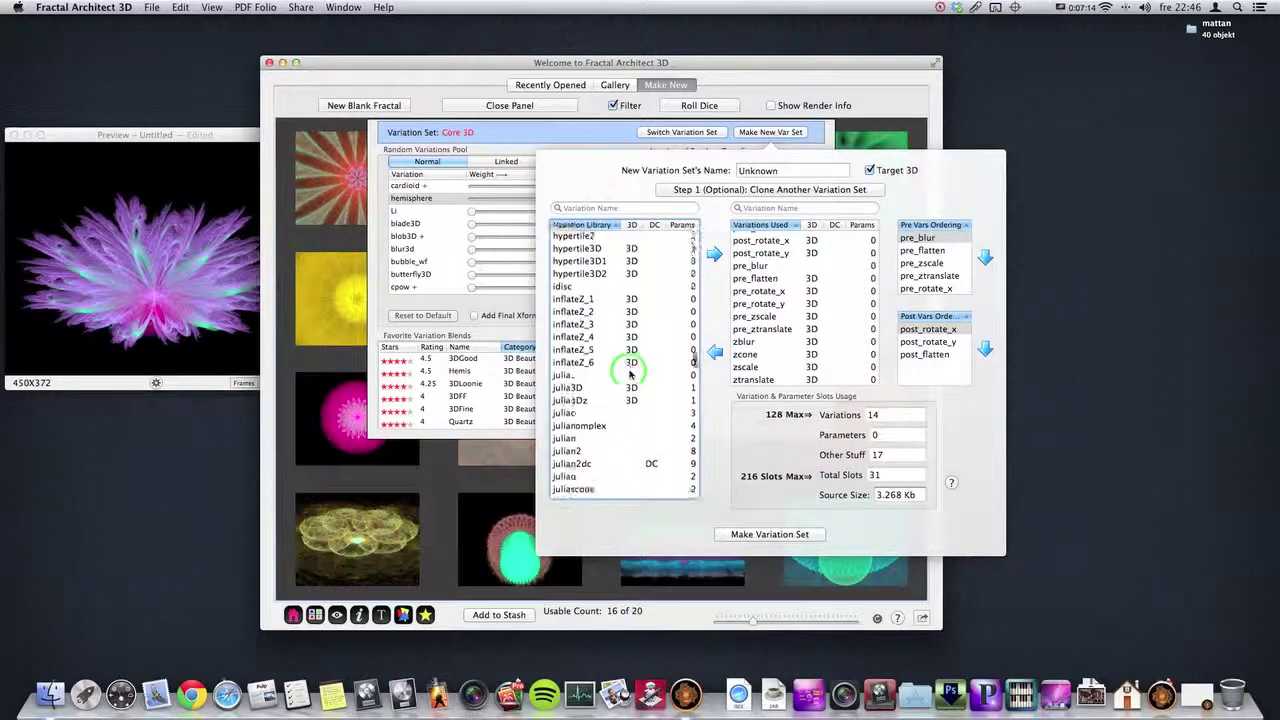
pyautogui.moveTo(569, 322); pyautogui.dragTo(573, 333)
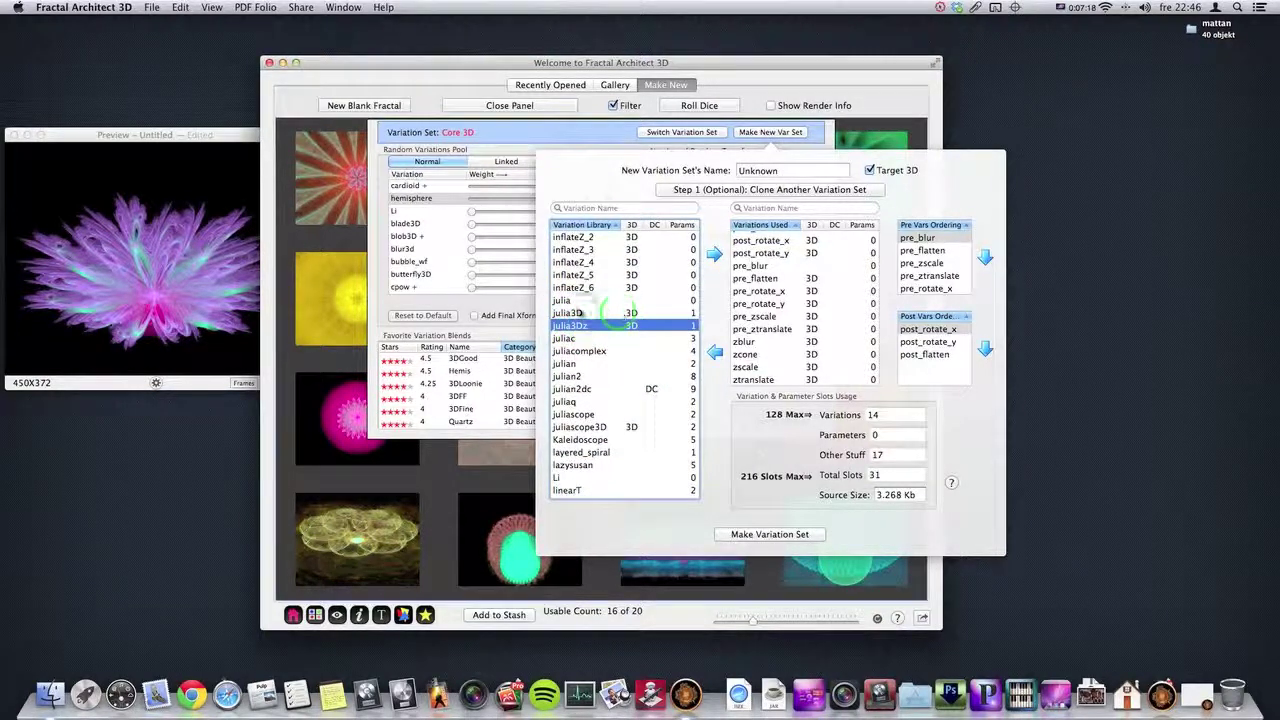
pyautogui.keyDown('super'); pyautogui.click(563, 300); pyautogui.keyUp('super')
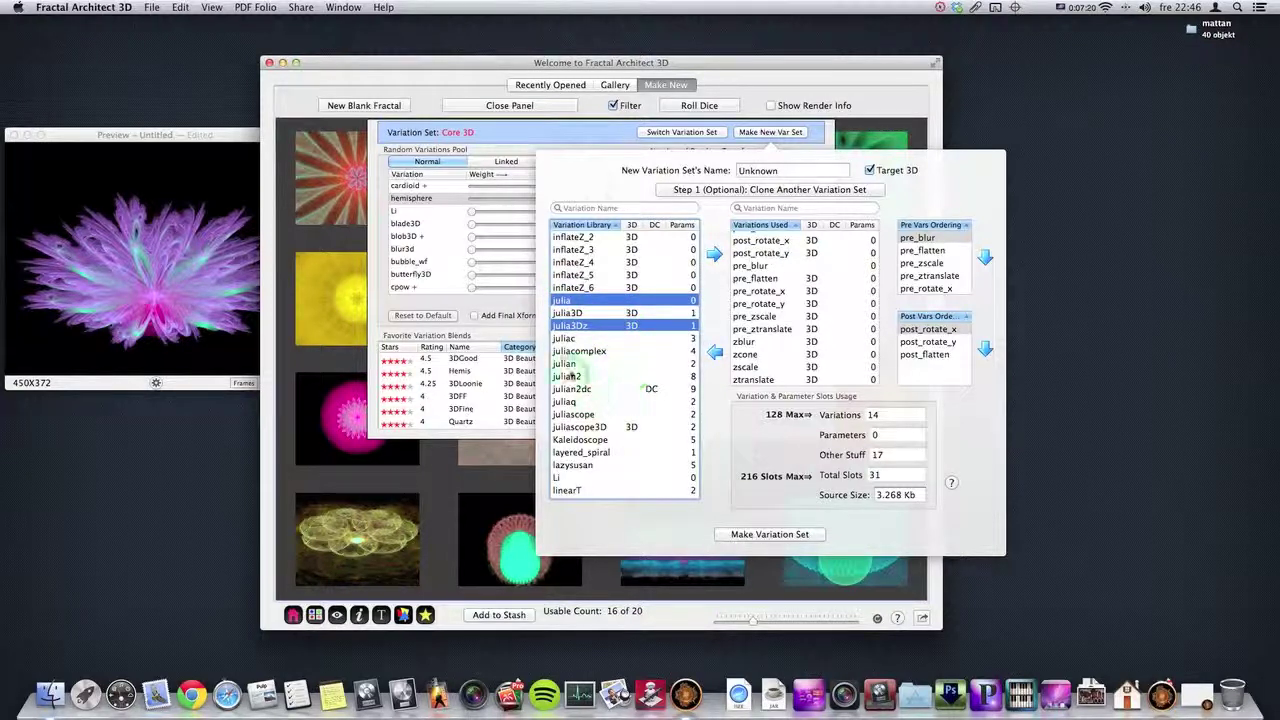
# Step: Select julian, perspective and pre_polar2 and move the chosen variations into the new set
pyautogui.keyDown('super'); pyautogui.click(567, 364); pyautogui.keyUp('super')
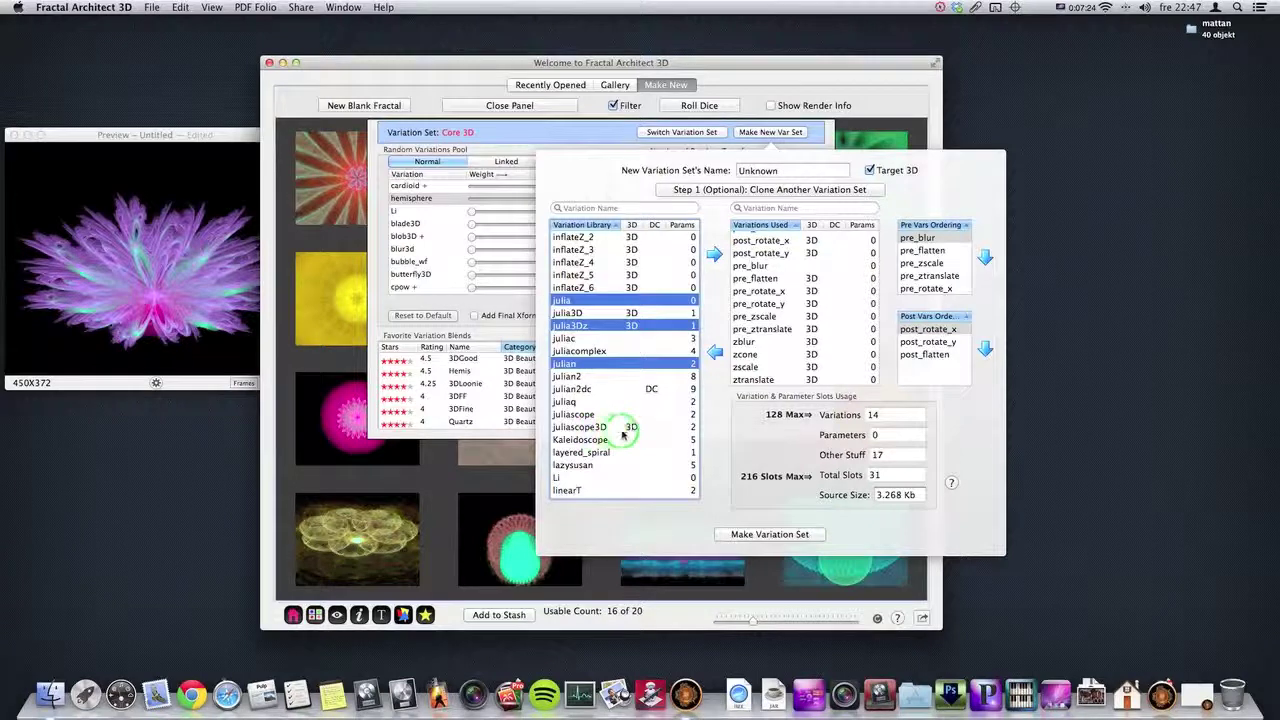
pyautogui.scroll(-5, 650, 452)
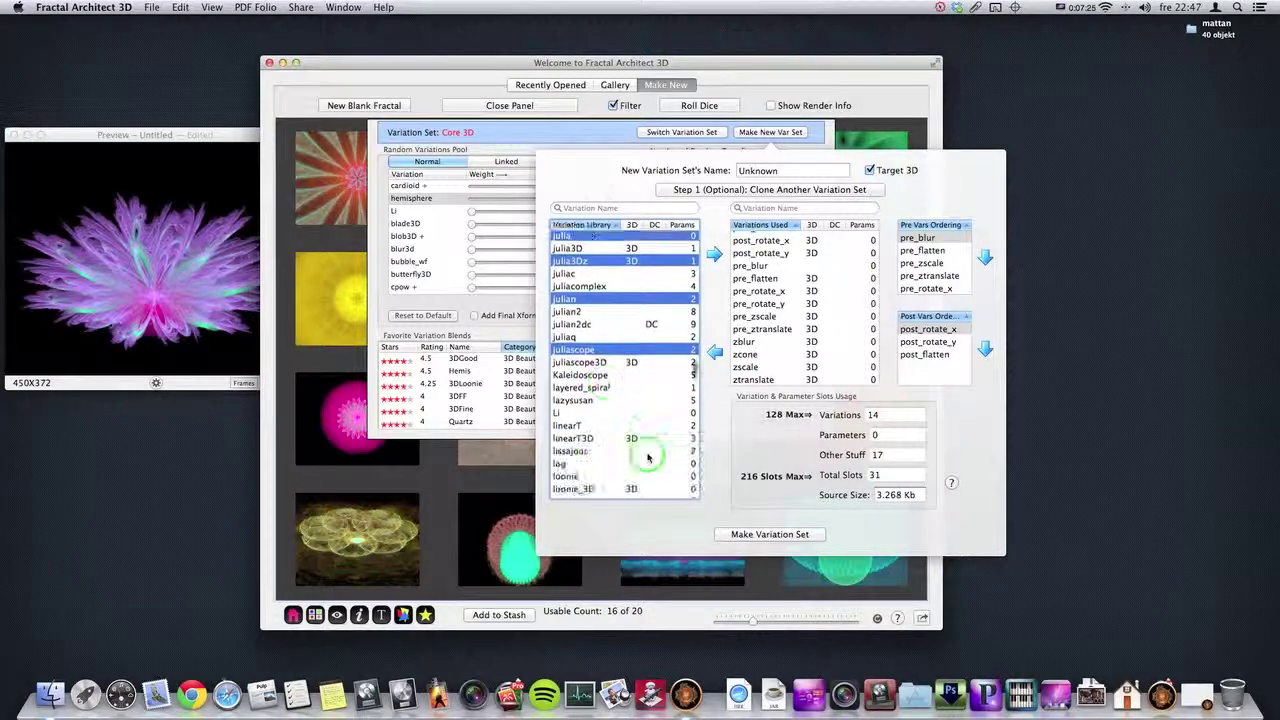
pyautogui.scroll(-3, 648, 456)
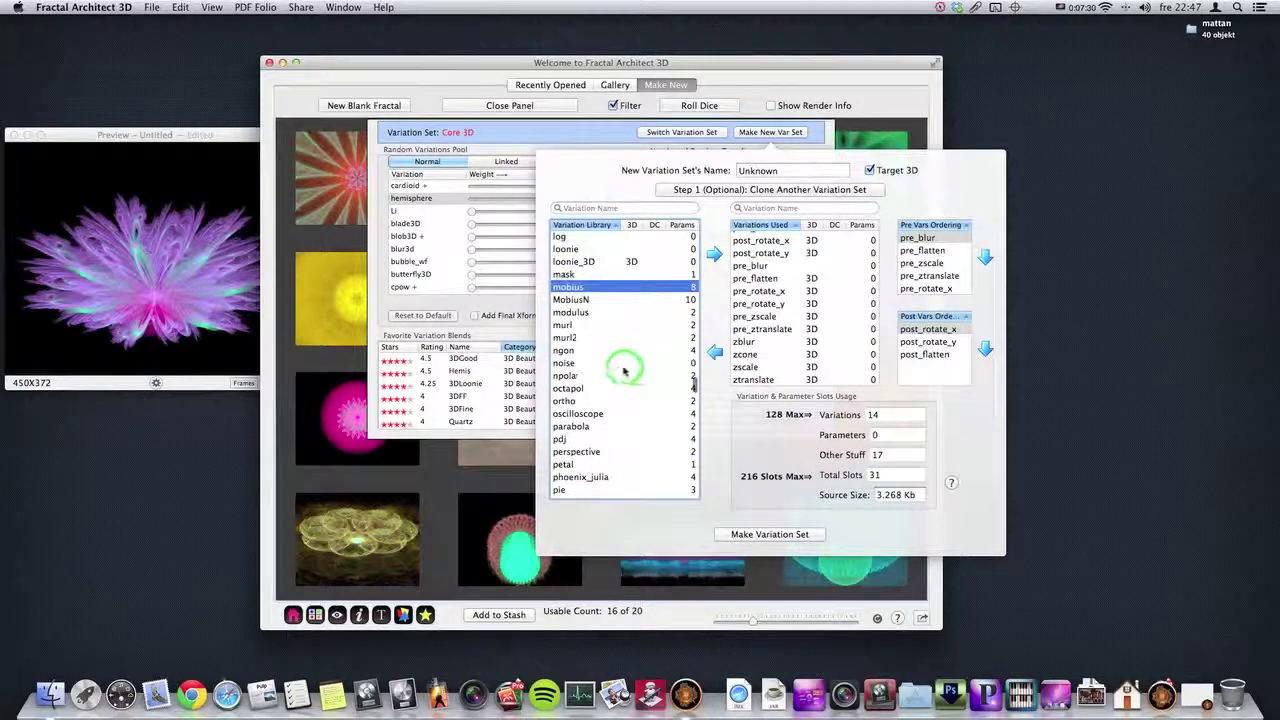
pyautogui.scroll(-4, 624, 371)
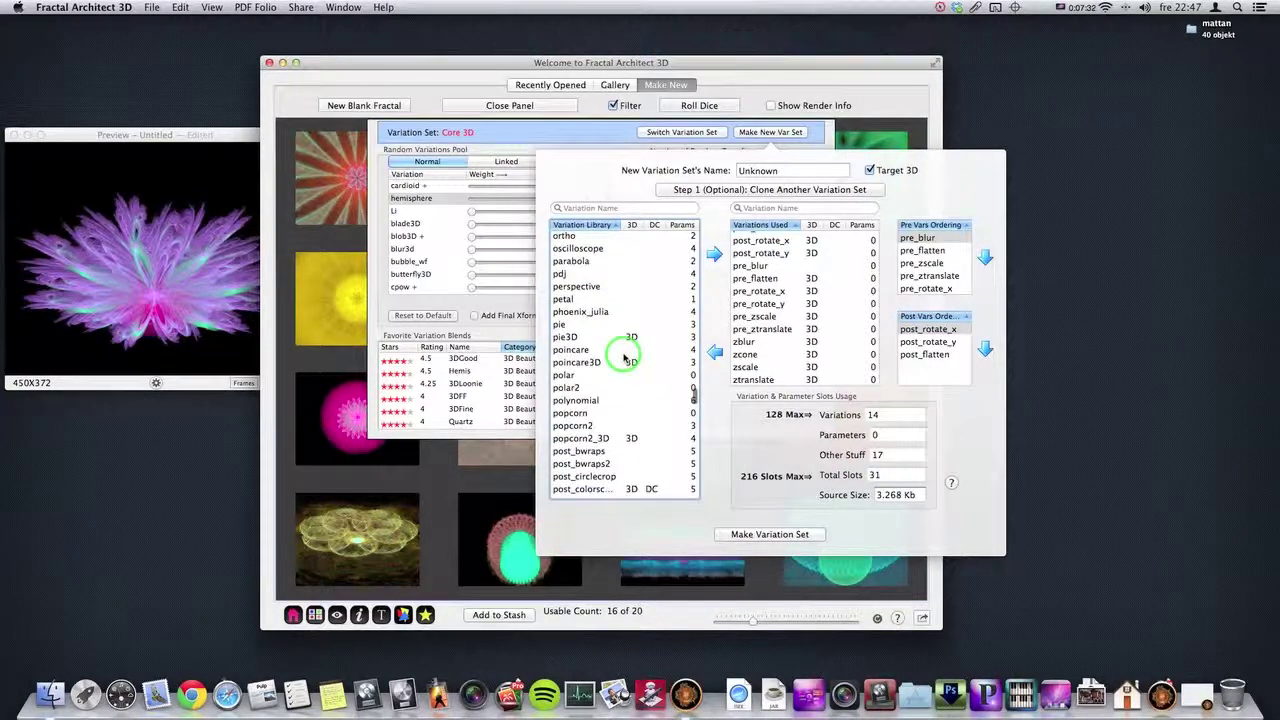
pyautogui.click(593, 288)
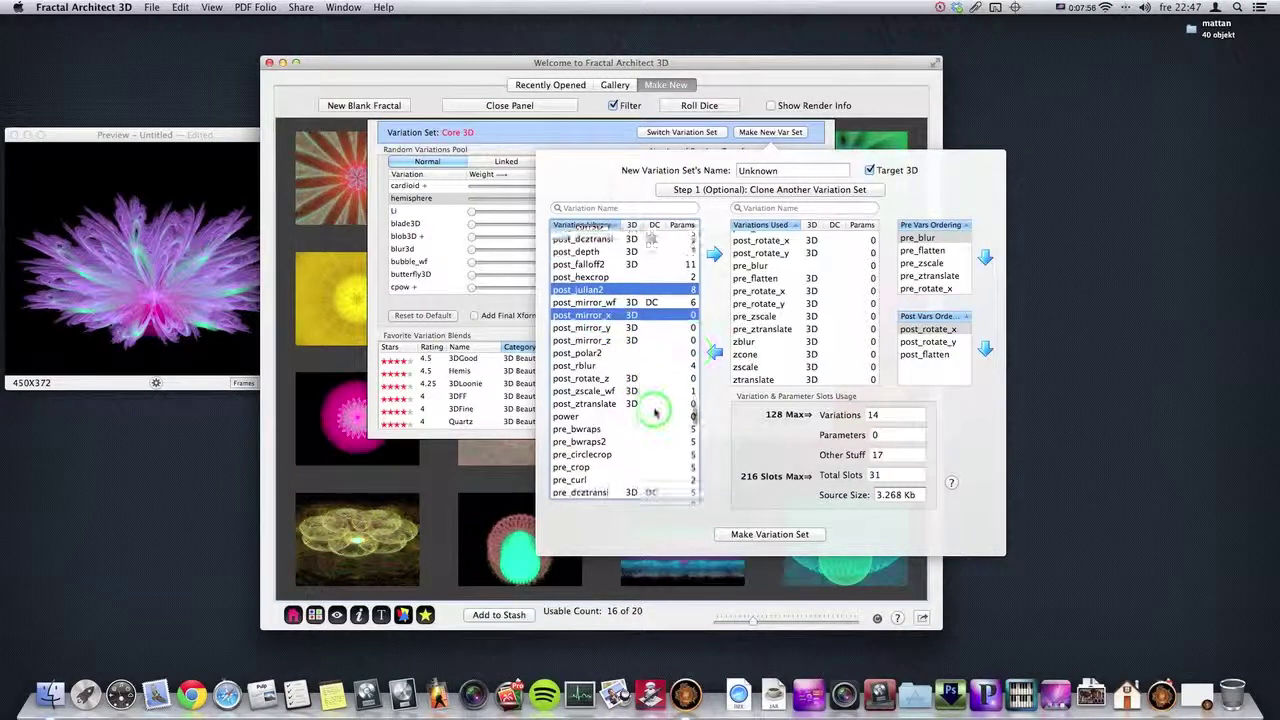
pyautogui.scroll(-3, 652, 380)
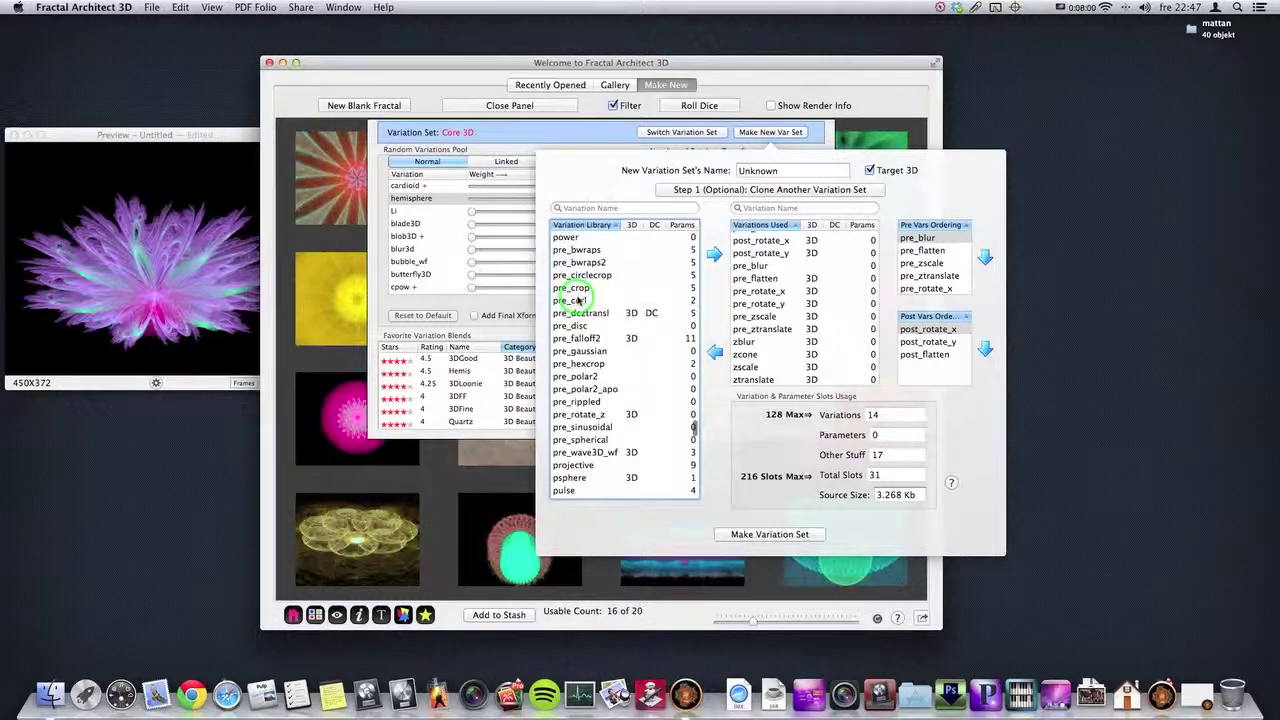
pyautogui.scroll(-2, 660, 355)
pyautogui.keyDown('super'); pyautogui.click(575, 316); pyautogui.keyUp('super')
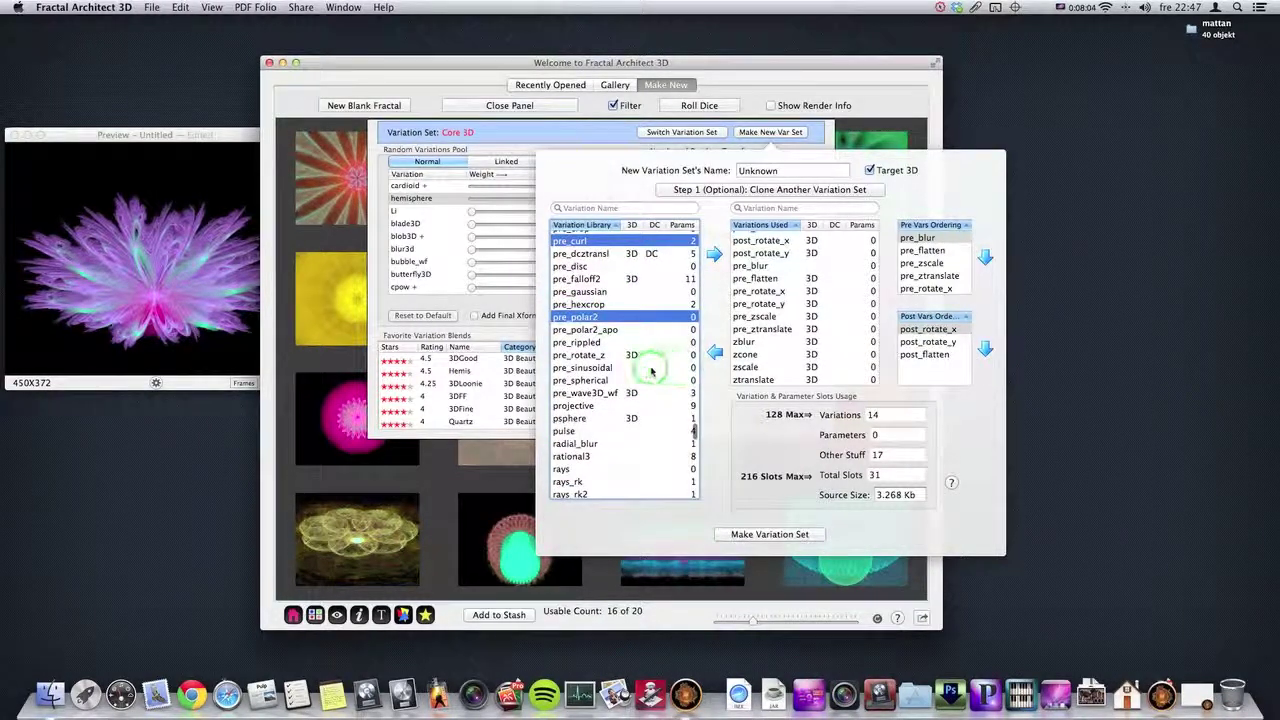
pyautogui.scroll(-5, 673, 404)
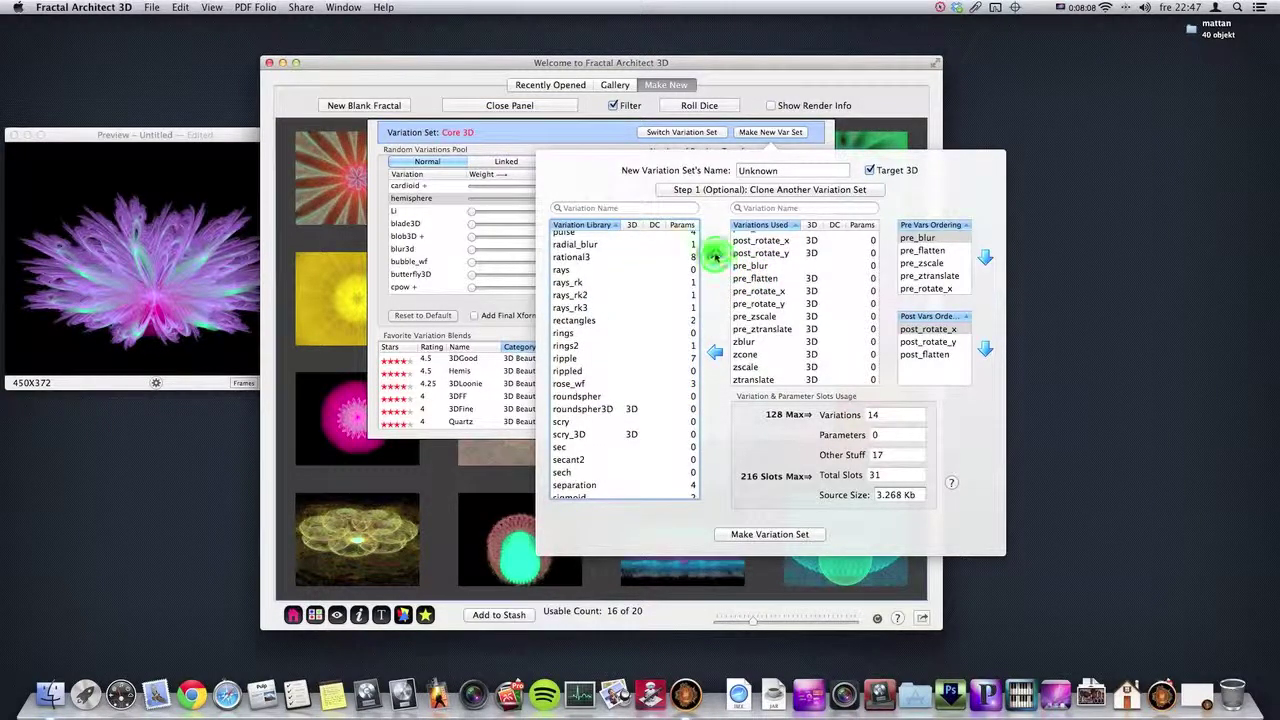
pyautogui.click(714, 255)
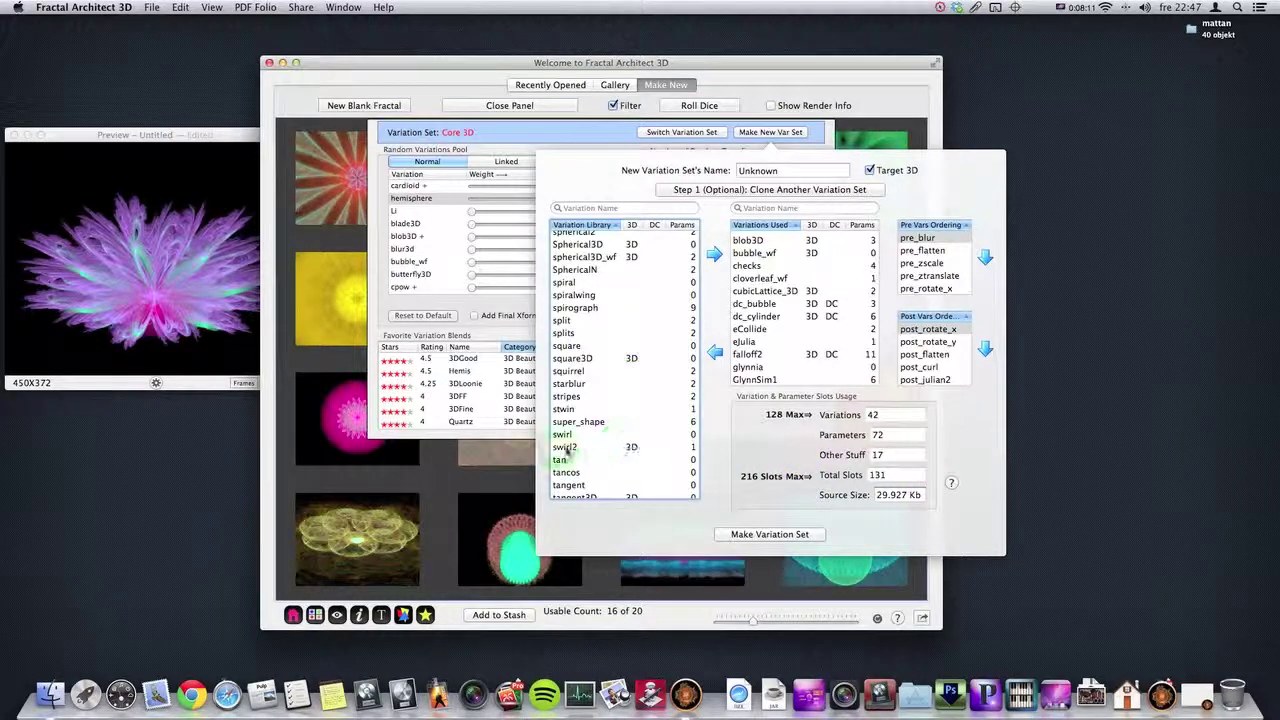
# Step: Pick swirl2, split, waffle, waves3D, xheart, whorl and wedge_julia and move them into the set
pyautogui.click(632, 445)
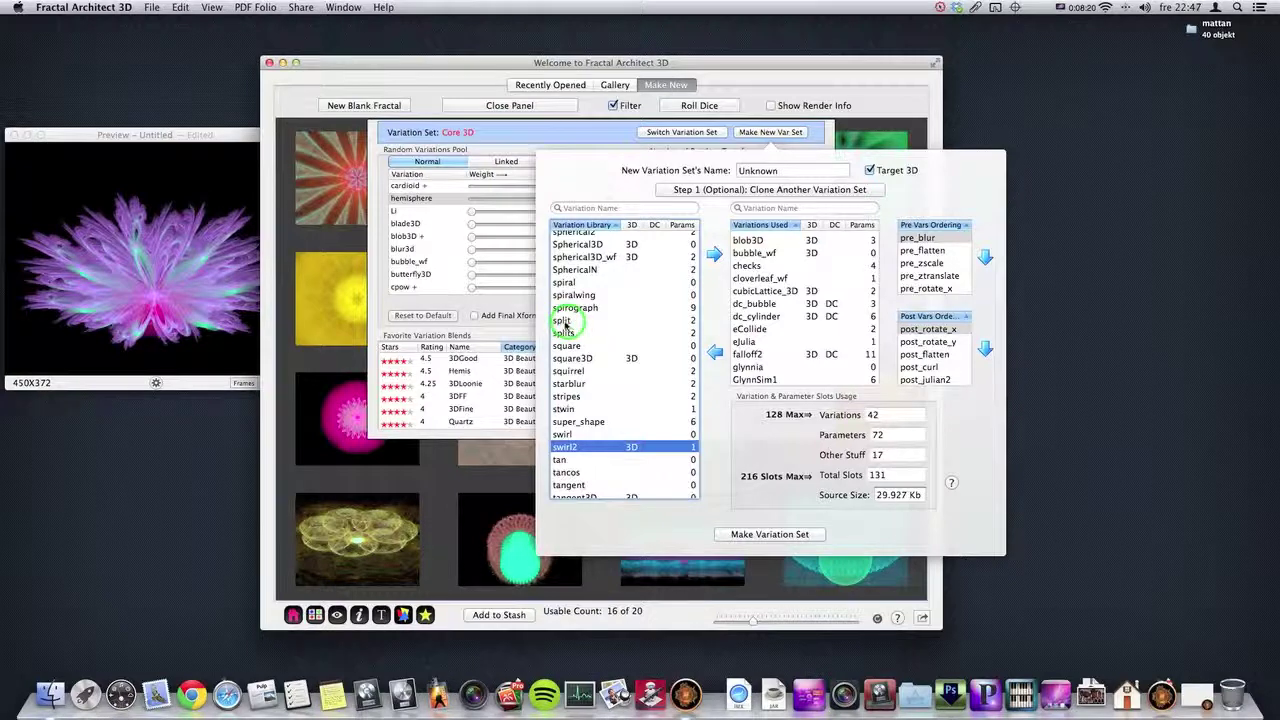
pyautogui.keyDown('super'); pyautogui.click(565, 320); pyautogui.keyUp('super')
pyautogui.scroll(-10, 643, 388)
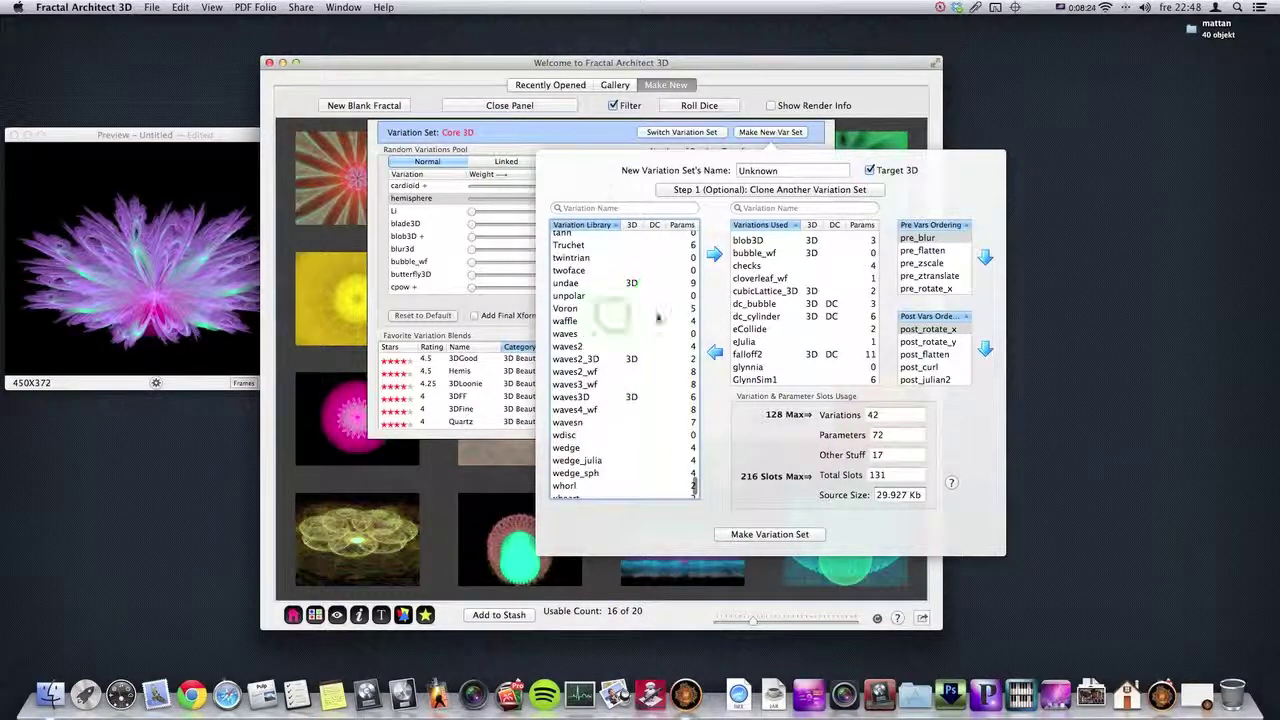
pyautogui.click(576, 320)
pyautogui.scroll(-1, 638, 410)
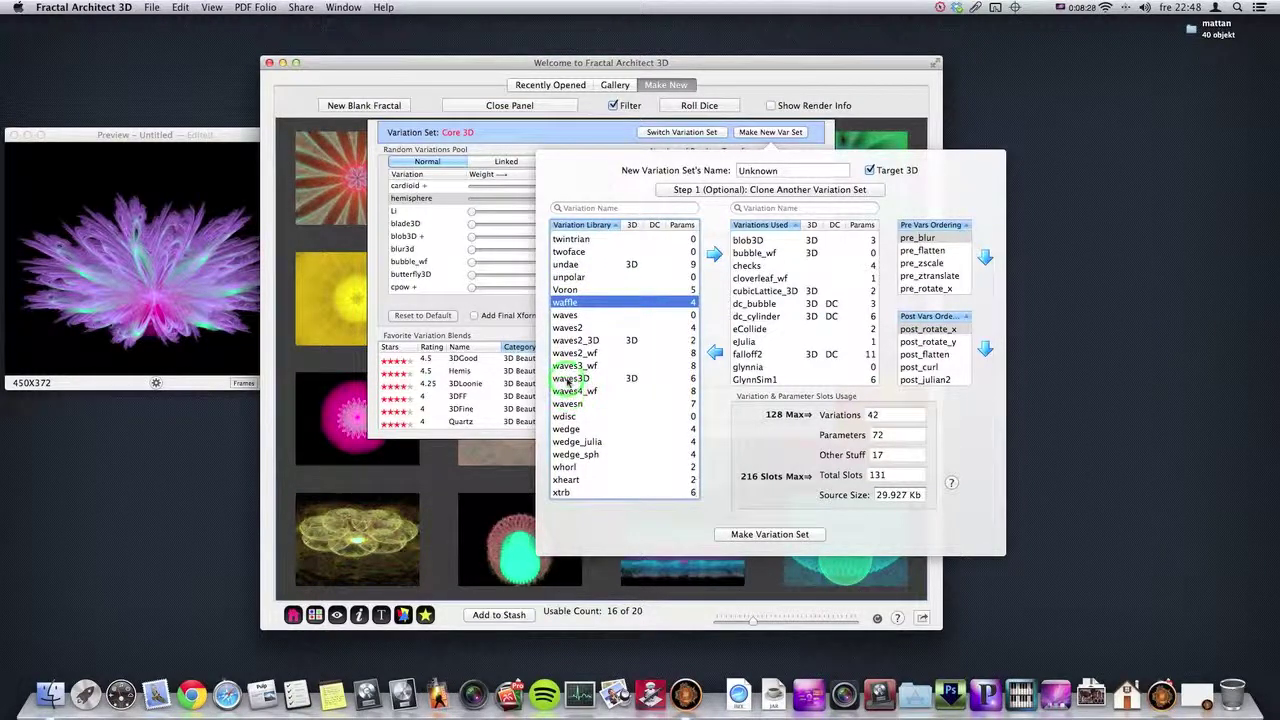
pyautogui.keyDown('super'); pyautogui.click(570, 379); pyautogui.keyUp('super')
pyautogui.keyDown('super'); pyautogui.click(568, 481); pyautogui.keyUp('super')
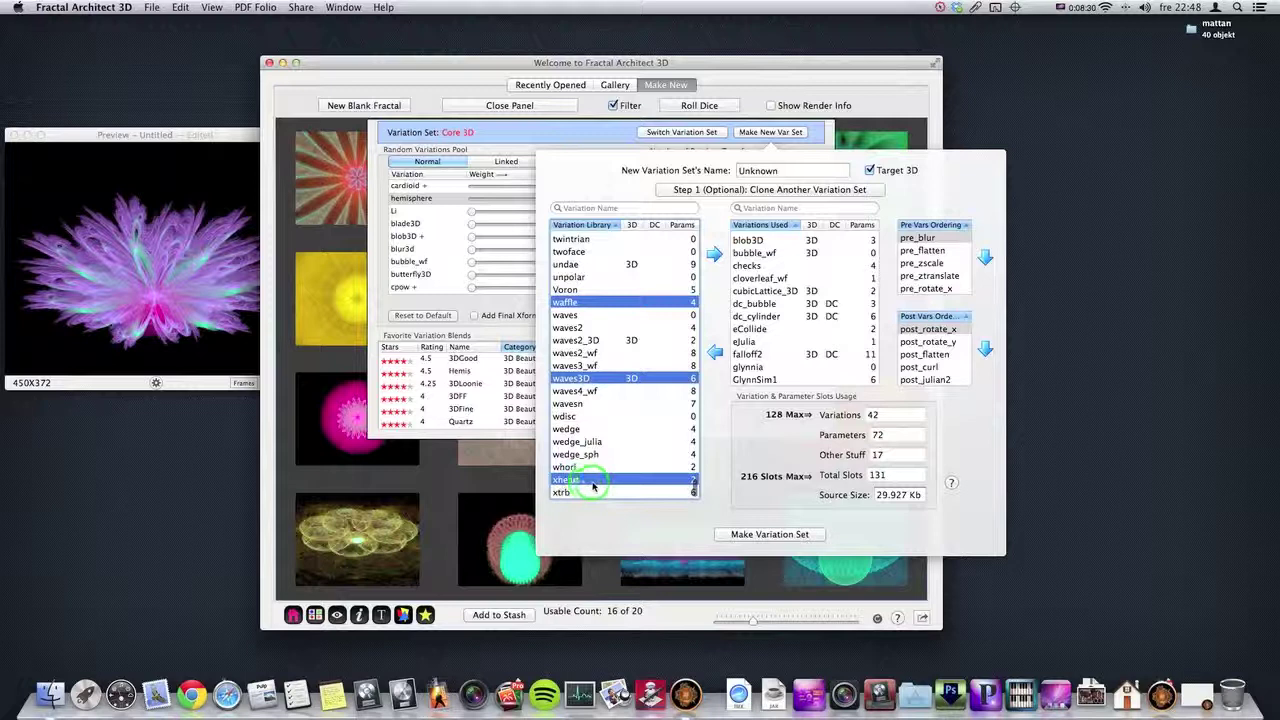
pyautogui.keyDown('super'); pyautogui.click(566, 467); pyautogui.keyUp('super')
pyautogui.keyDown('super'); pyautogui.click(584, 443); pyautogui.keyUp('super')
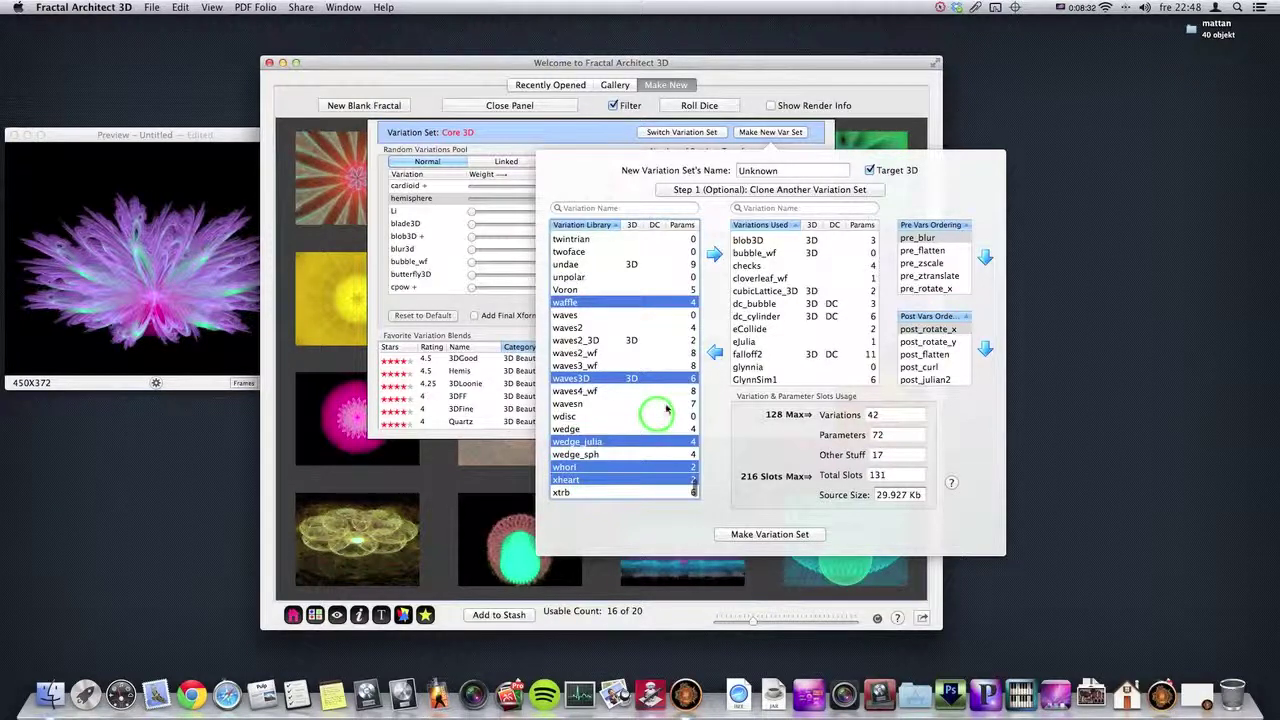
pyautogui.click(713, 254)
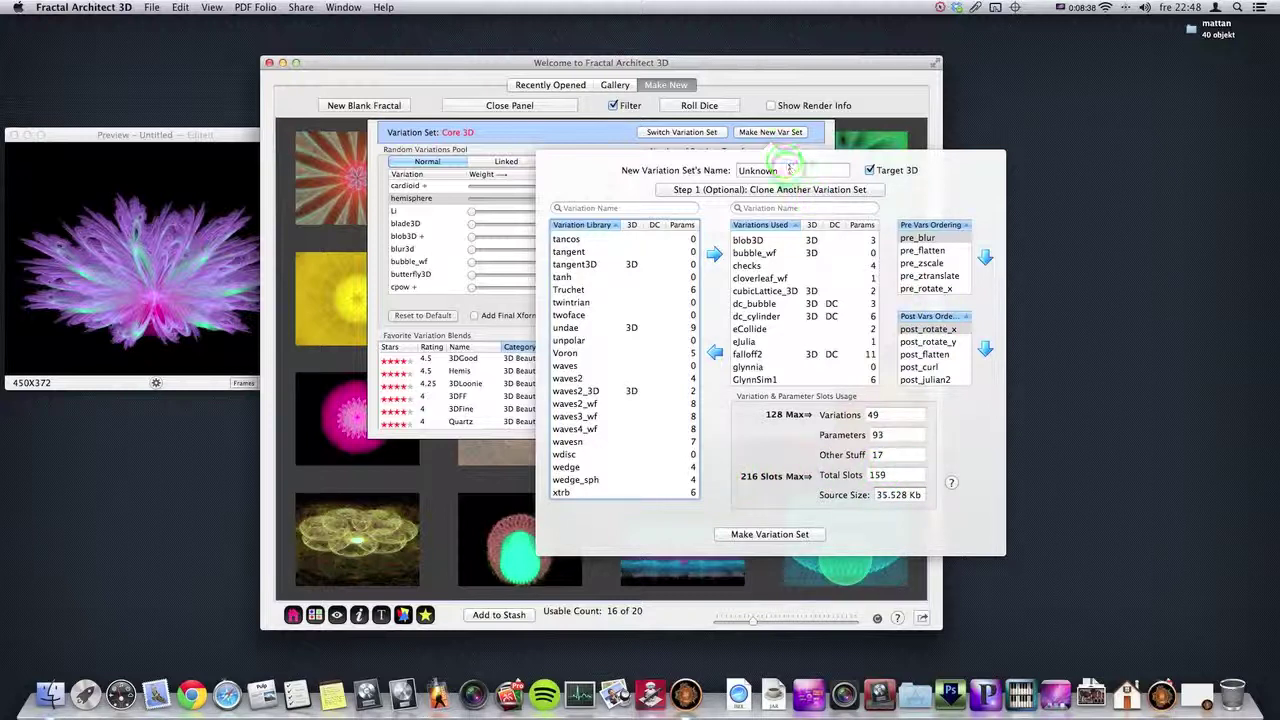
# Step: Name the new variation set 'Mixed set 3' and create it
pyautogui.press('Tab')
pyautogui.write('Mix')
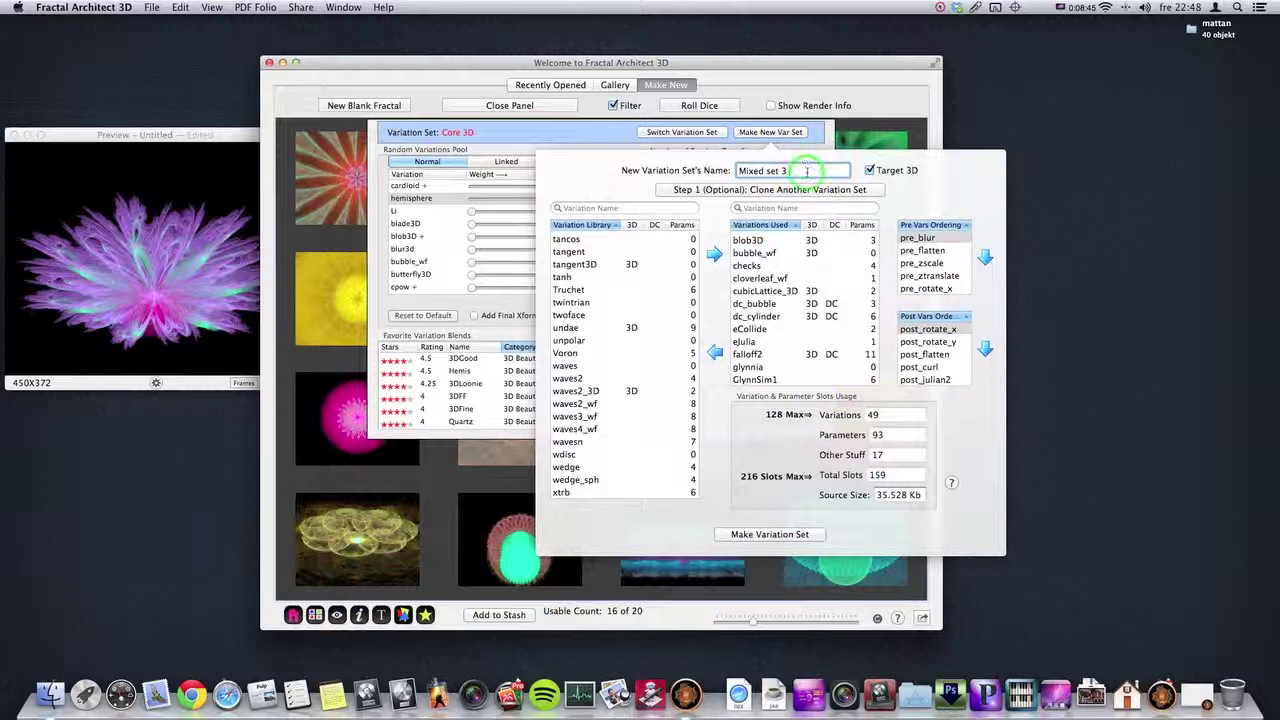
pyautogui.click(765, 534)
pyautogui.click(498, 170)
# Step: Pick Mixed set 3 from the variation set list and use it as the active set
pyautogui.click(721, 170)
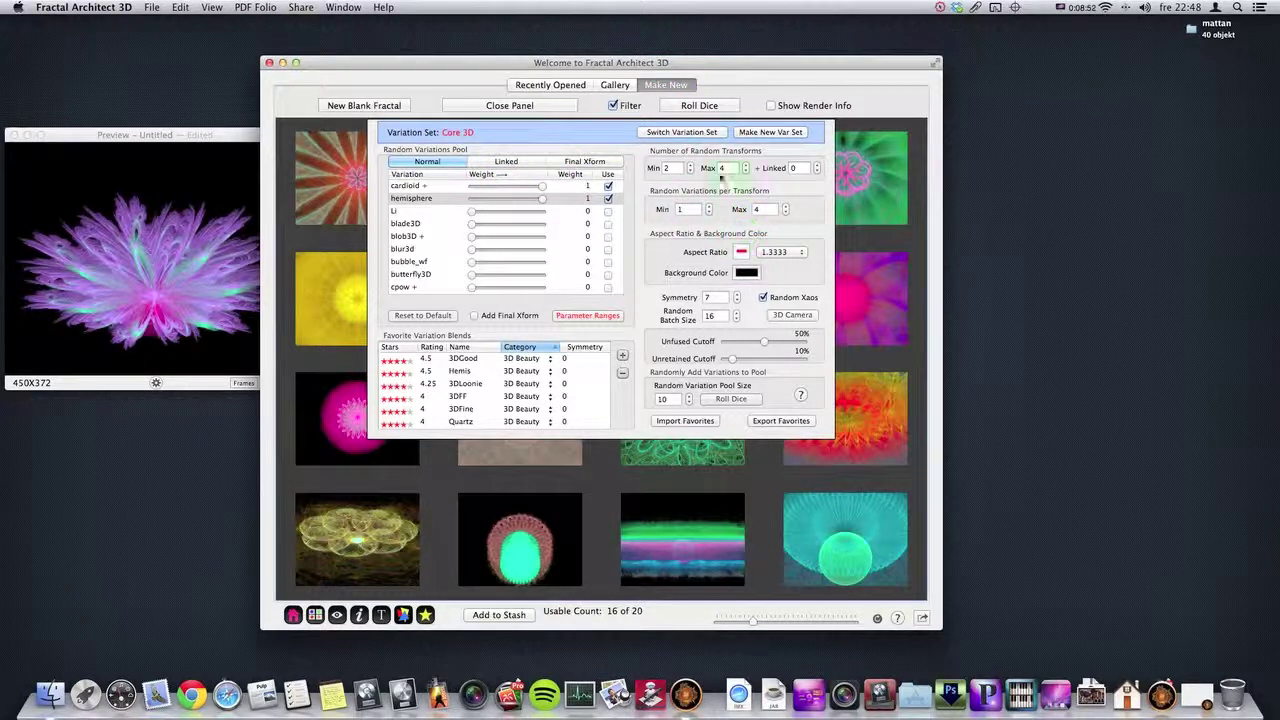
pyautogui.click(676, 134)
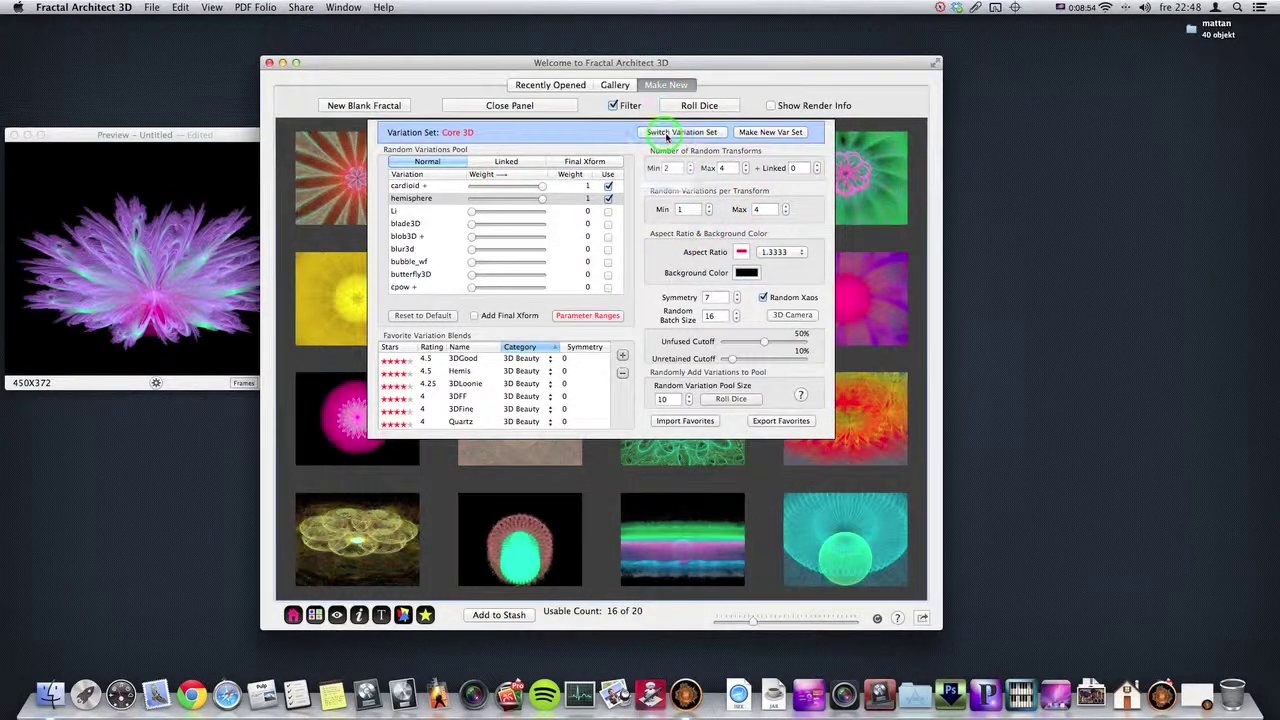
pyautogui.click(526, 262)
pyautogui.click(479, 264)
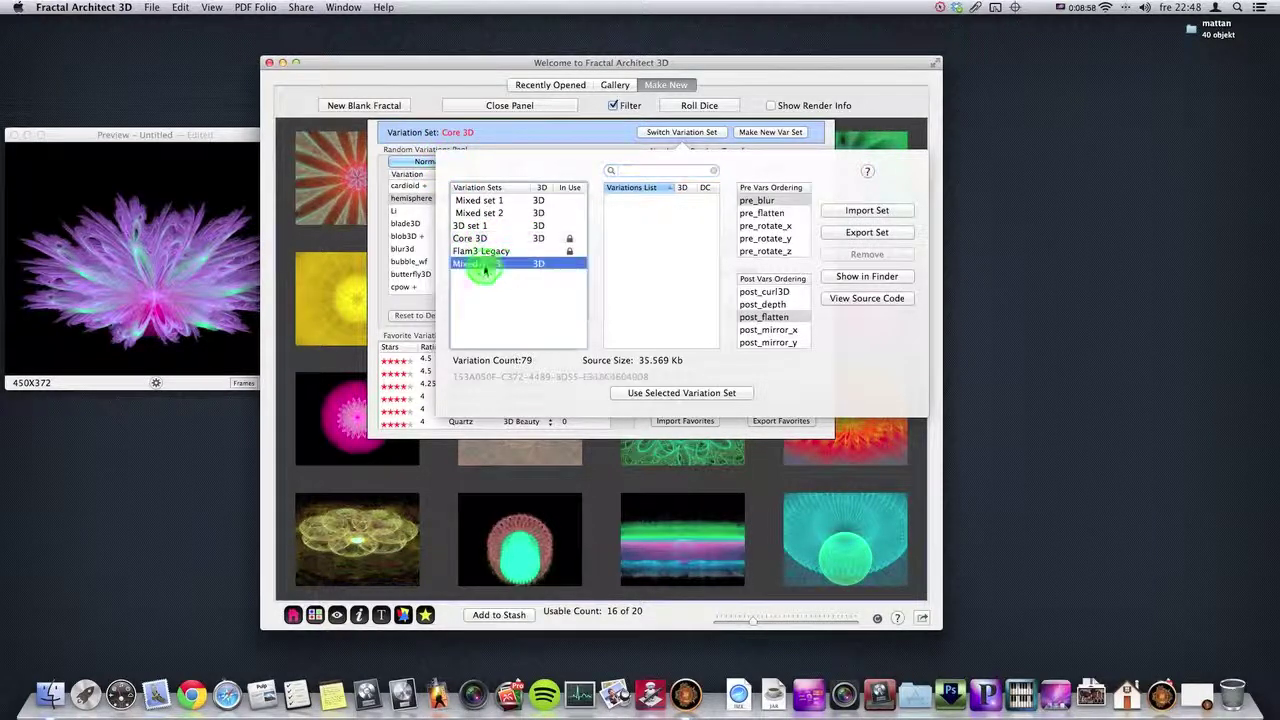
pyautogui.click(686, 393)
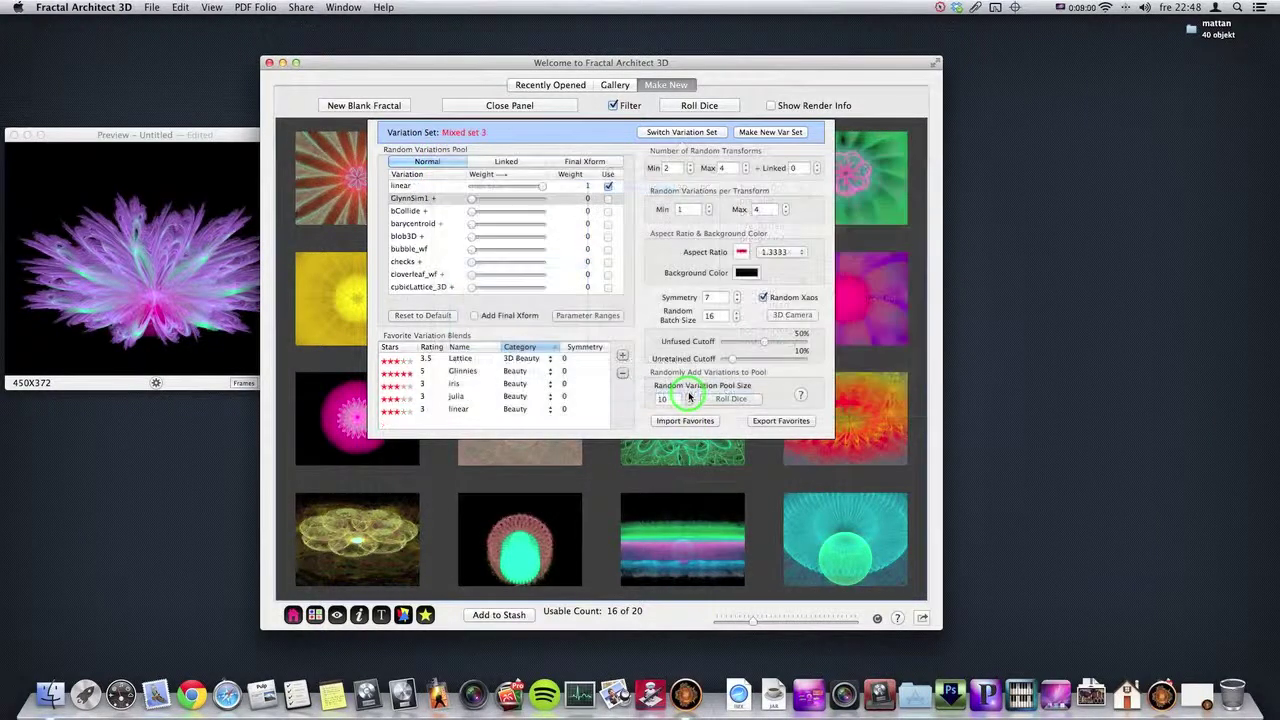
# Step: Uncheck linear in the random pool and select the julia variation
pyautogui.scroll(-2, 528, 266)
pyautogui.scroll(2, 528, 266)
pyautogui.click(609, 192)
pyautogui.click(609, 187)
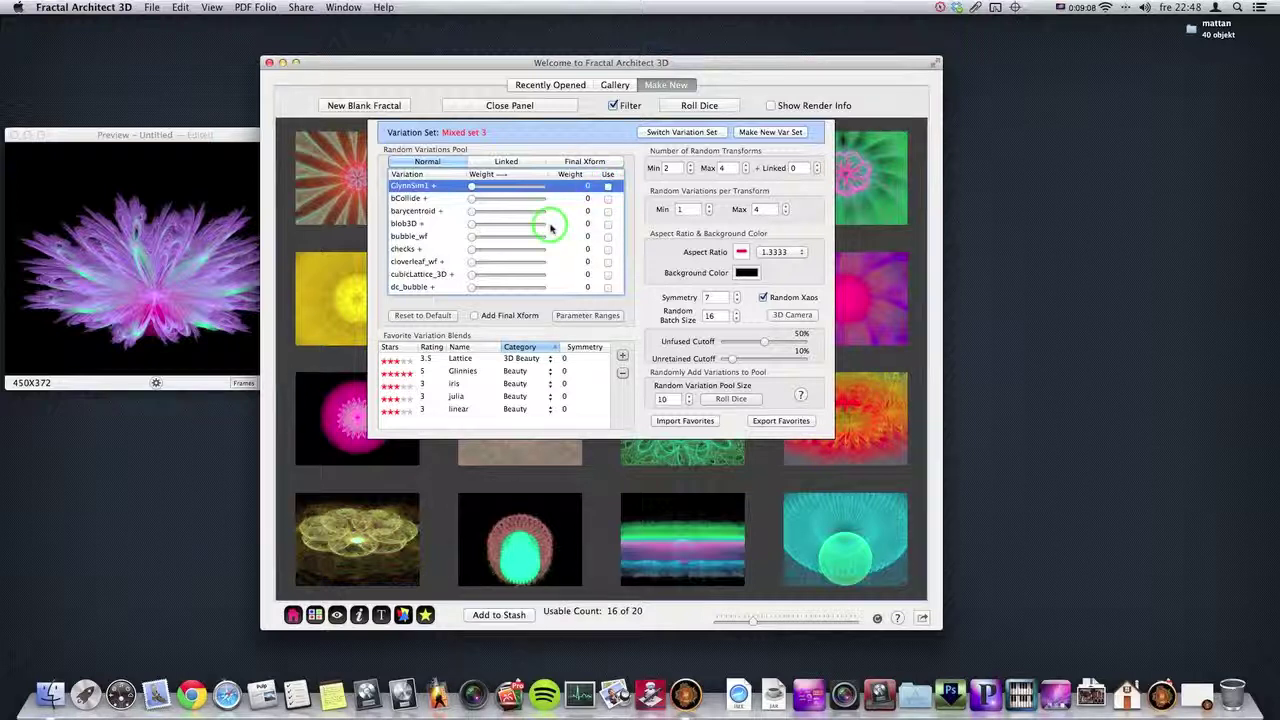
pyautogui.scroll(-15, 550, 229)
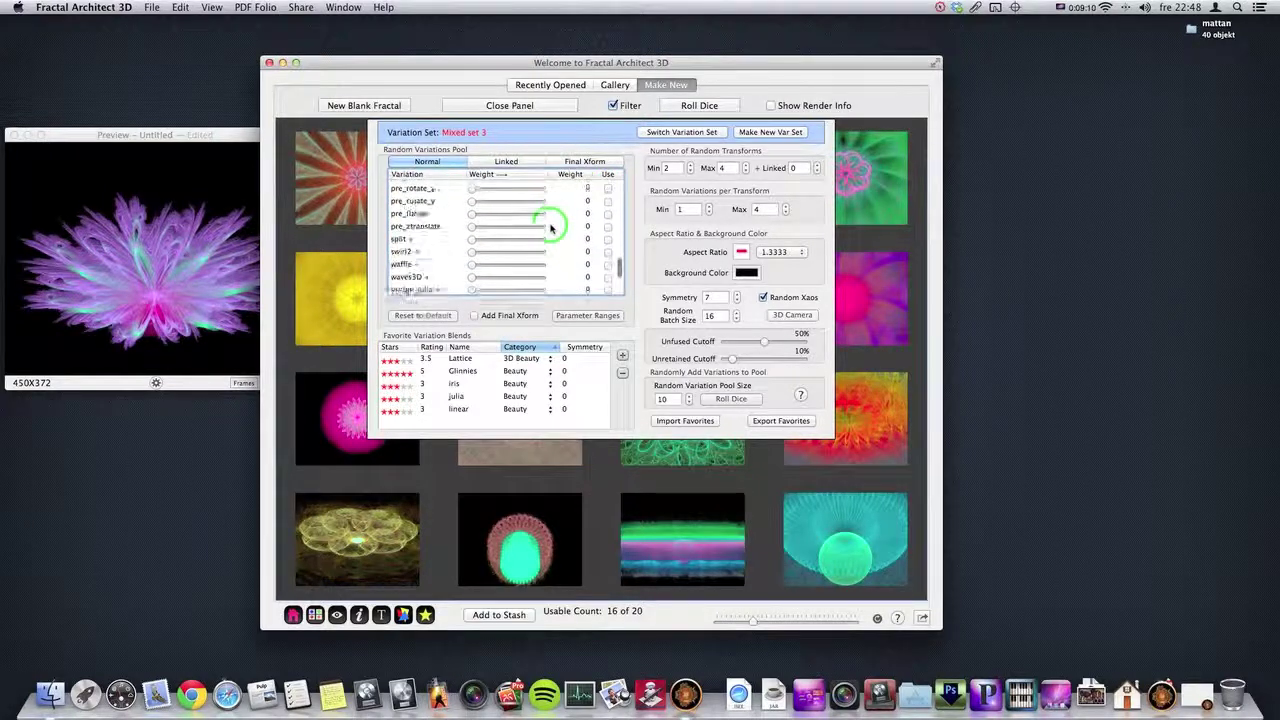
pyautogui.scroll(-1, 550, 229)
pyautogui.scroll(10, 550, 229)
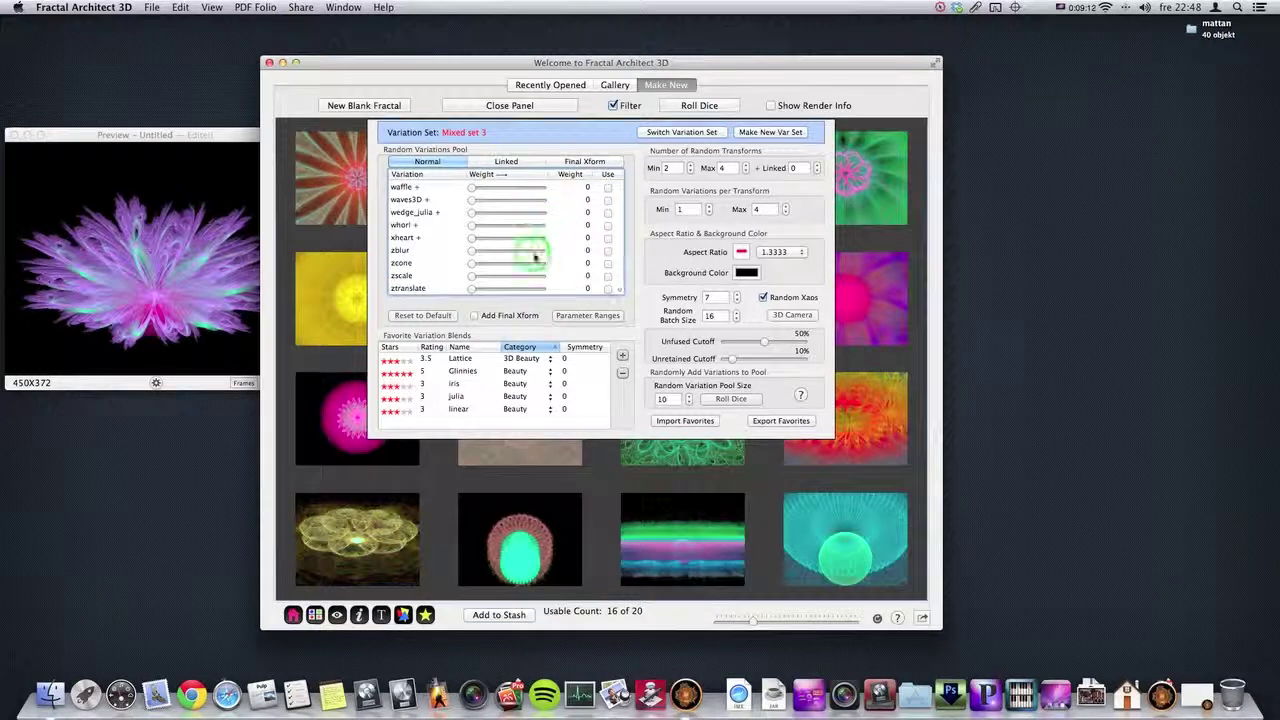
pyautogui.scroll(6, 534, 257)
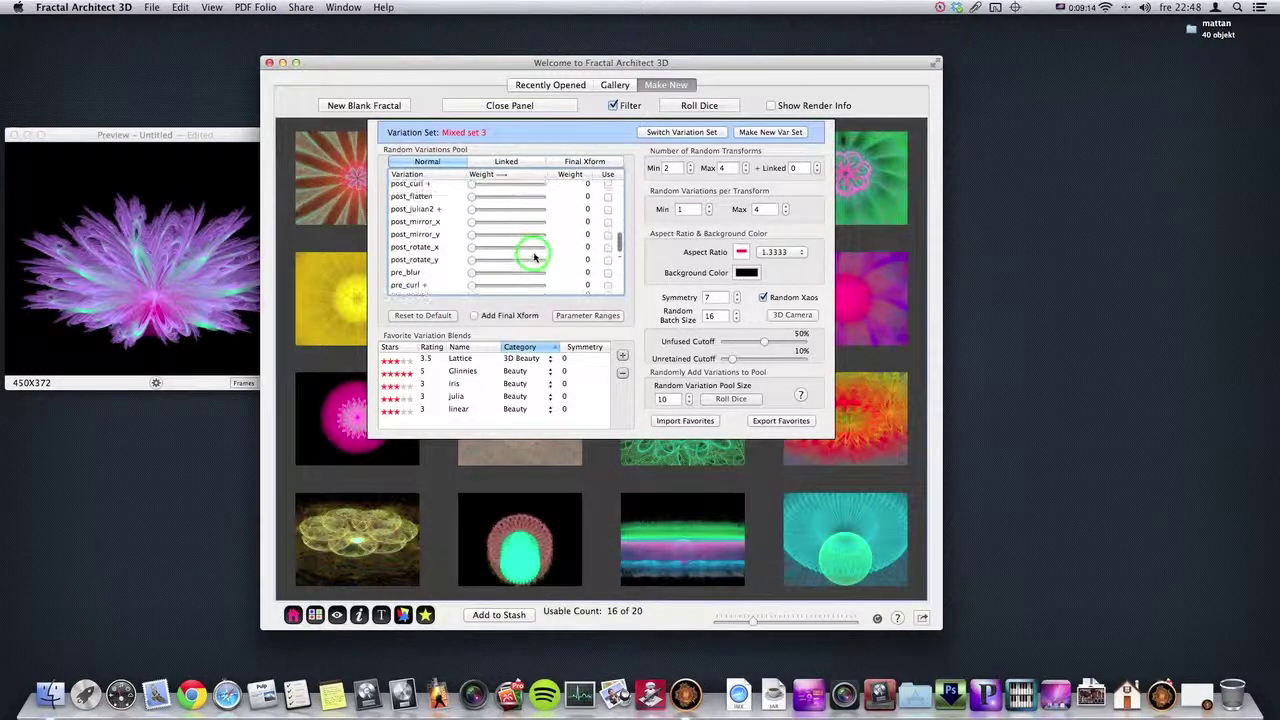
pyautogui.scroll(3, 471, 250)
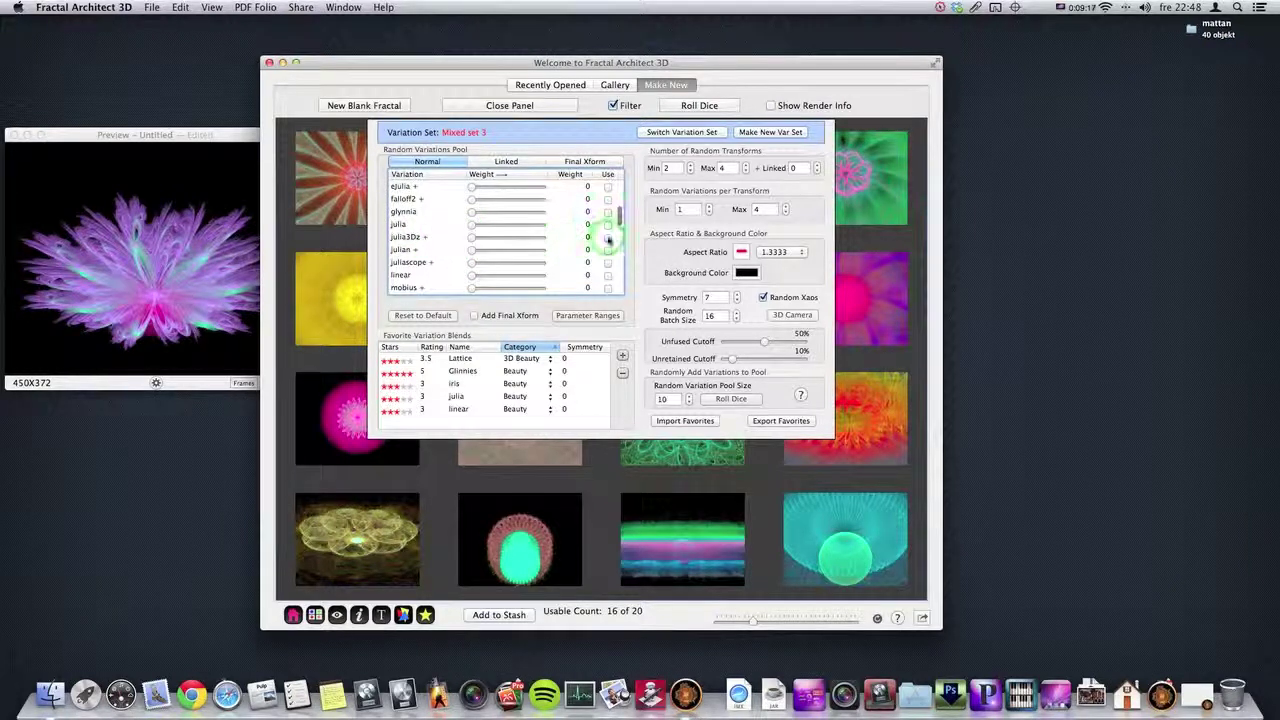
pyautogui.scroll(1, 600, 237)
pyautogui.click(600, 237)
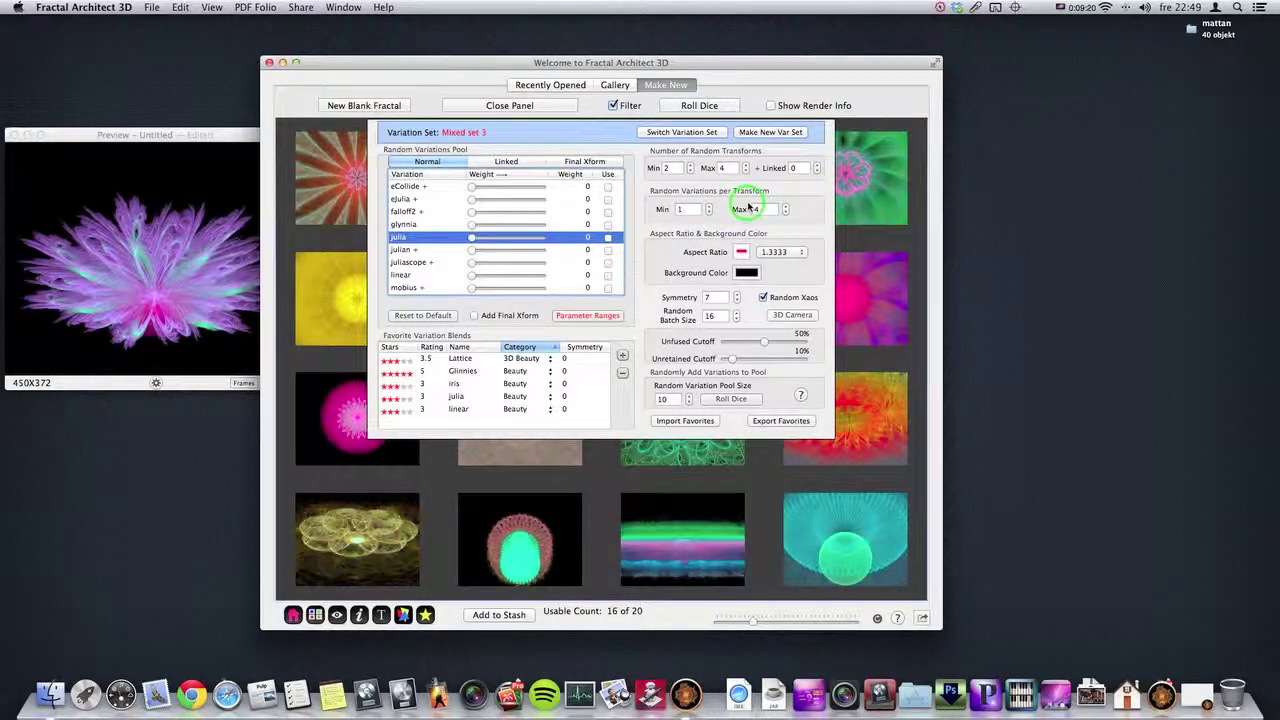
# Step: Step symmetry down to 0 and roll a fresh batch of fractal thumbnails
pyautogui.click(738, 303)
pyautogui.click(738, 303)
pyautogui.click(738, 303)
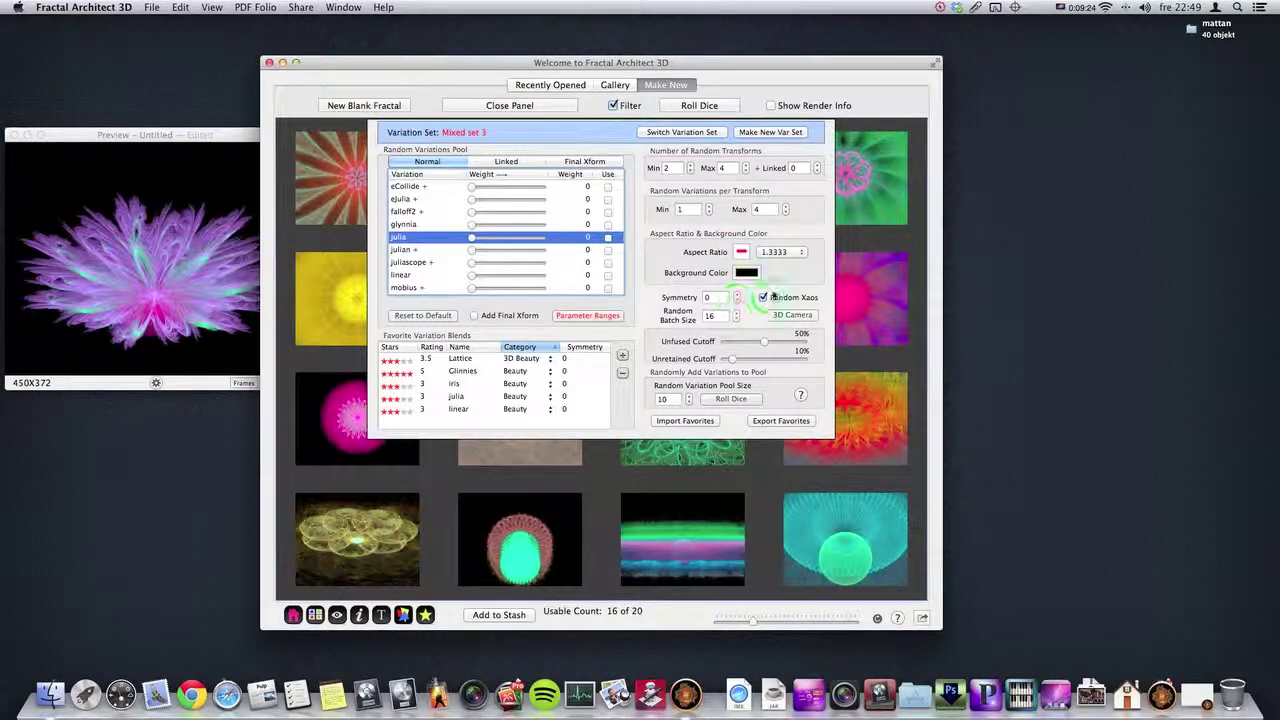
pyautogui.click(700, 106)
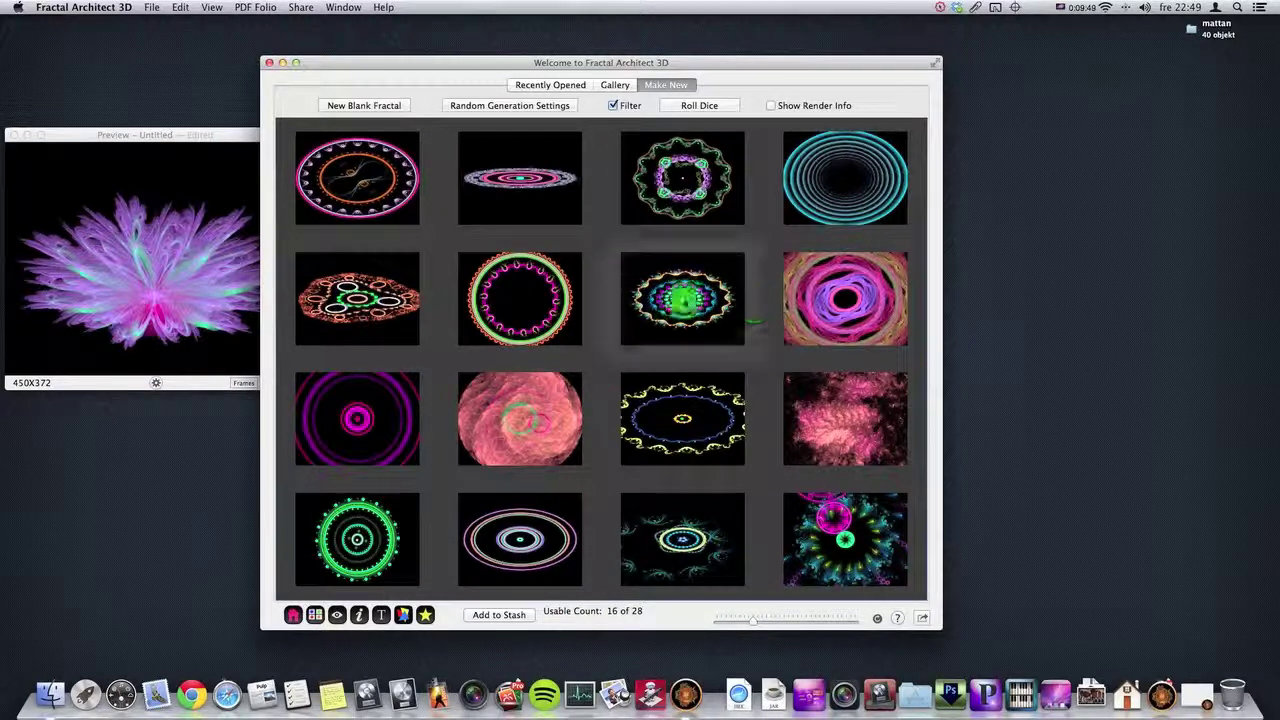
# Step: Preview the third fractal in row two enlarged, close it, and reopen the generation settings
pyautogui.click(765, 226)
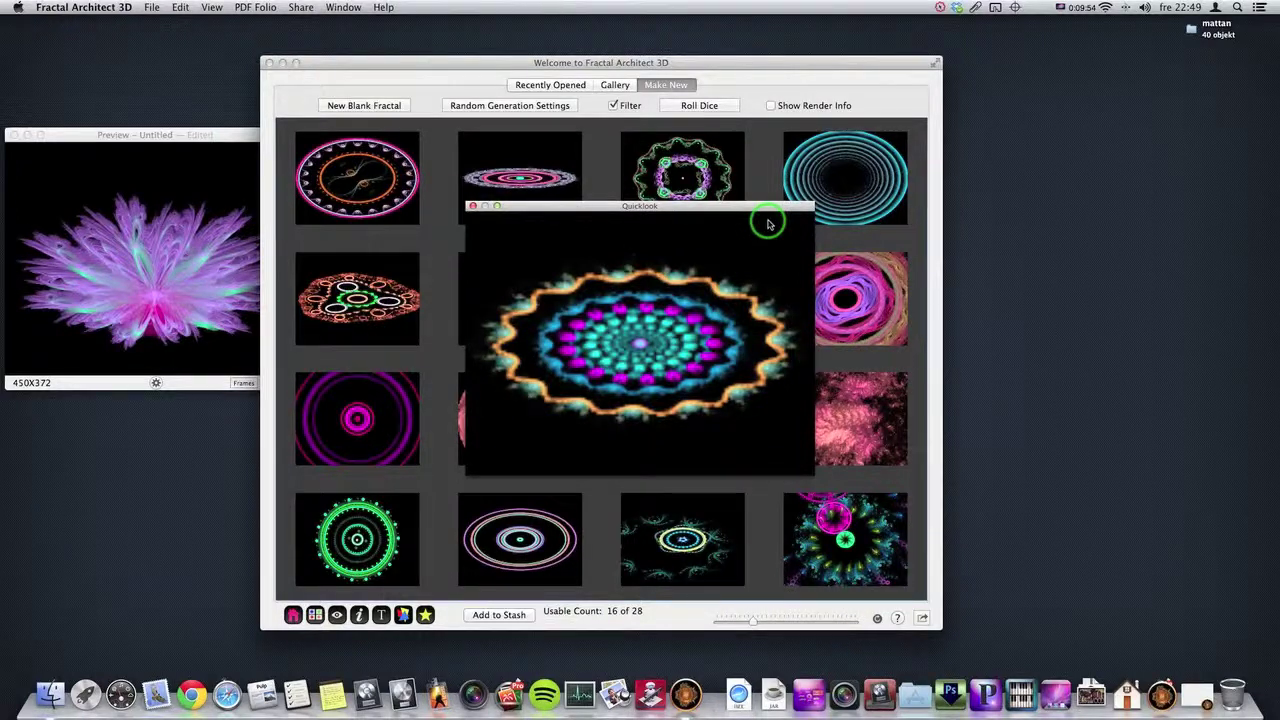
pyautogui.click(770, 324)
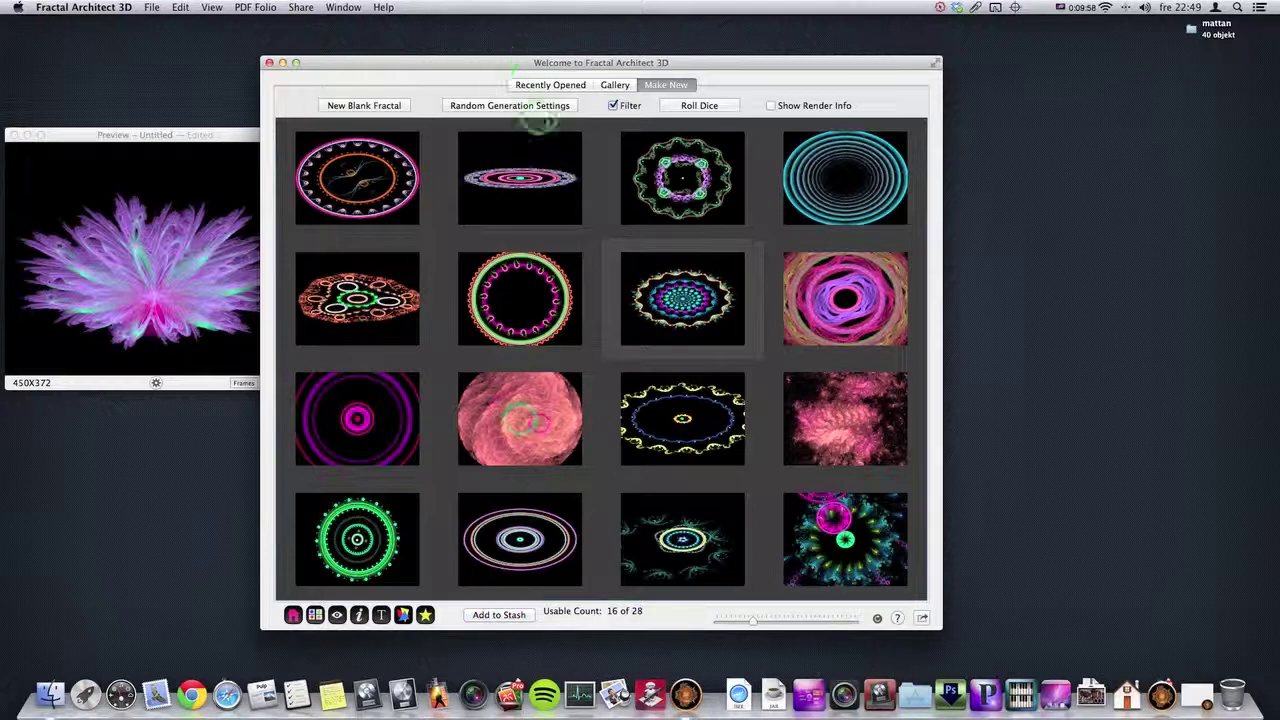
pyautogui.click(543, 106)
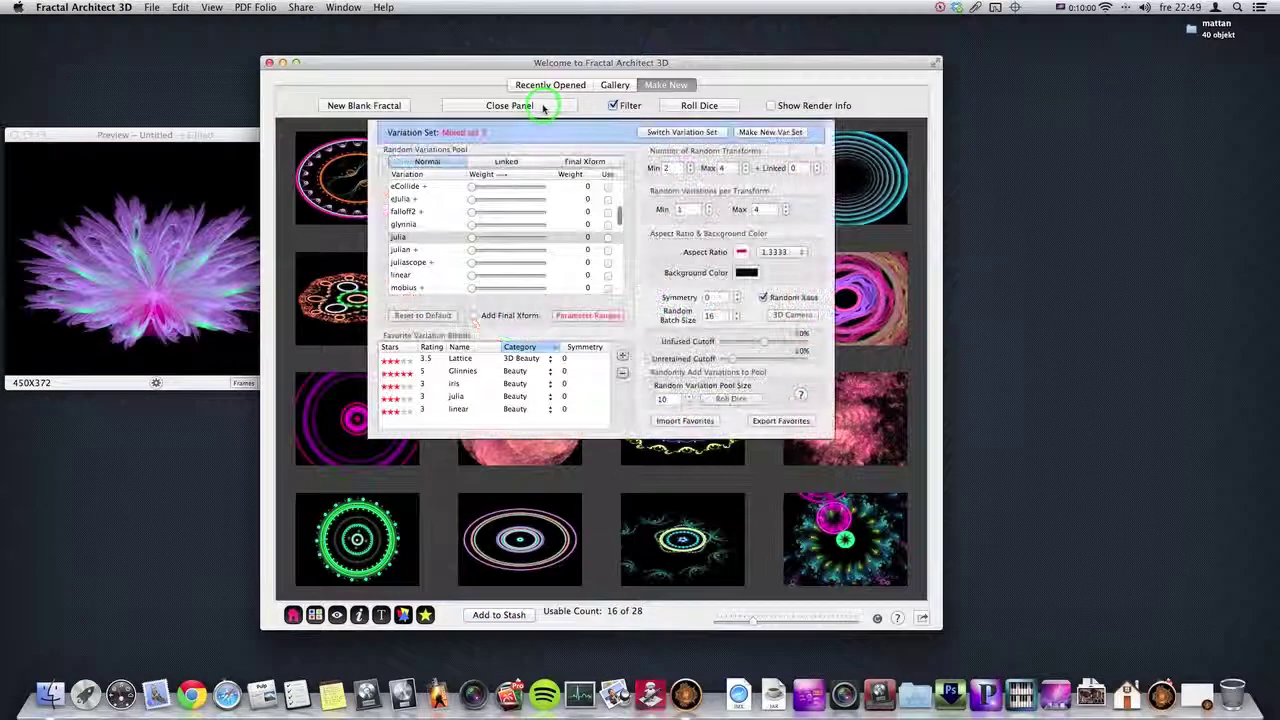
# Step: Raise linked transforms to 2, keep linear as the linked variation, and roll a new batch
pyautogui.click(587, 189)
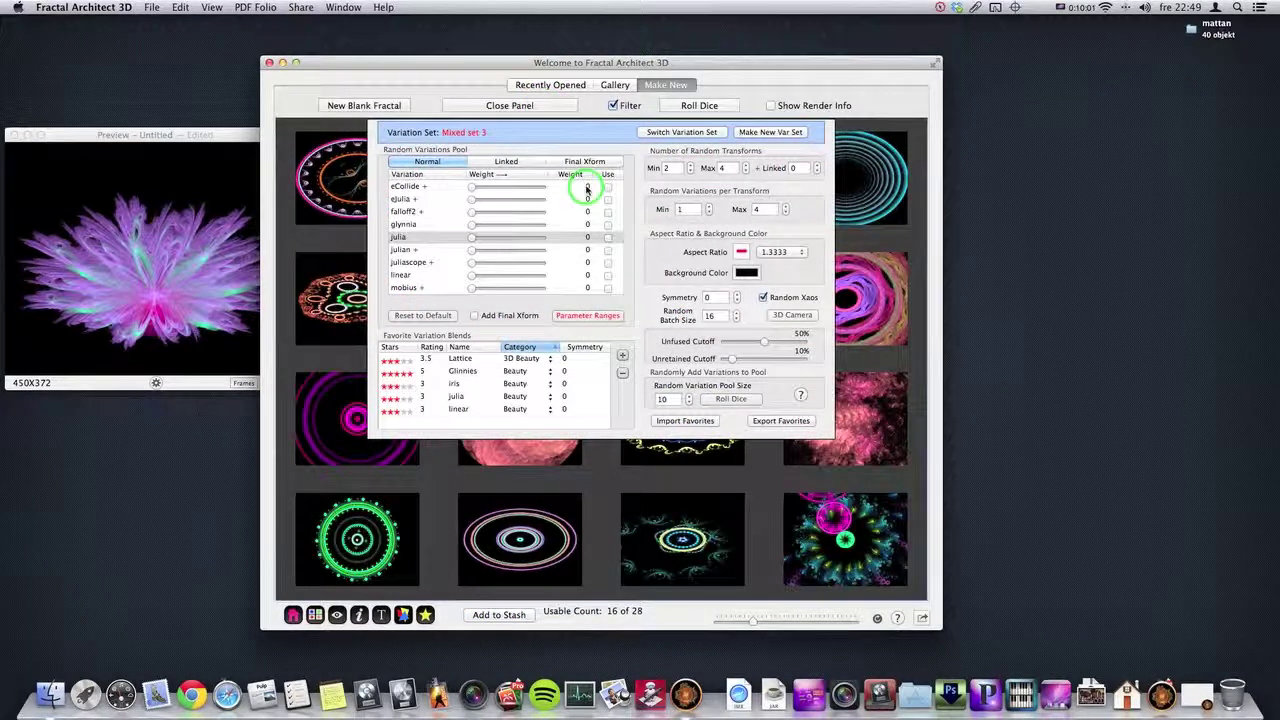
pyautogui.click(817, 168)
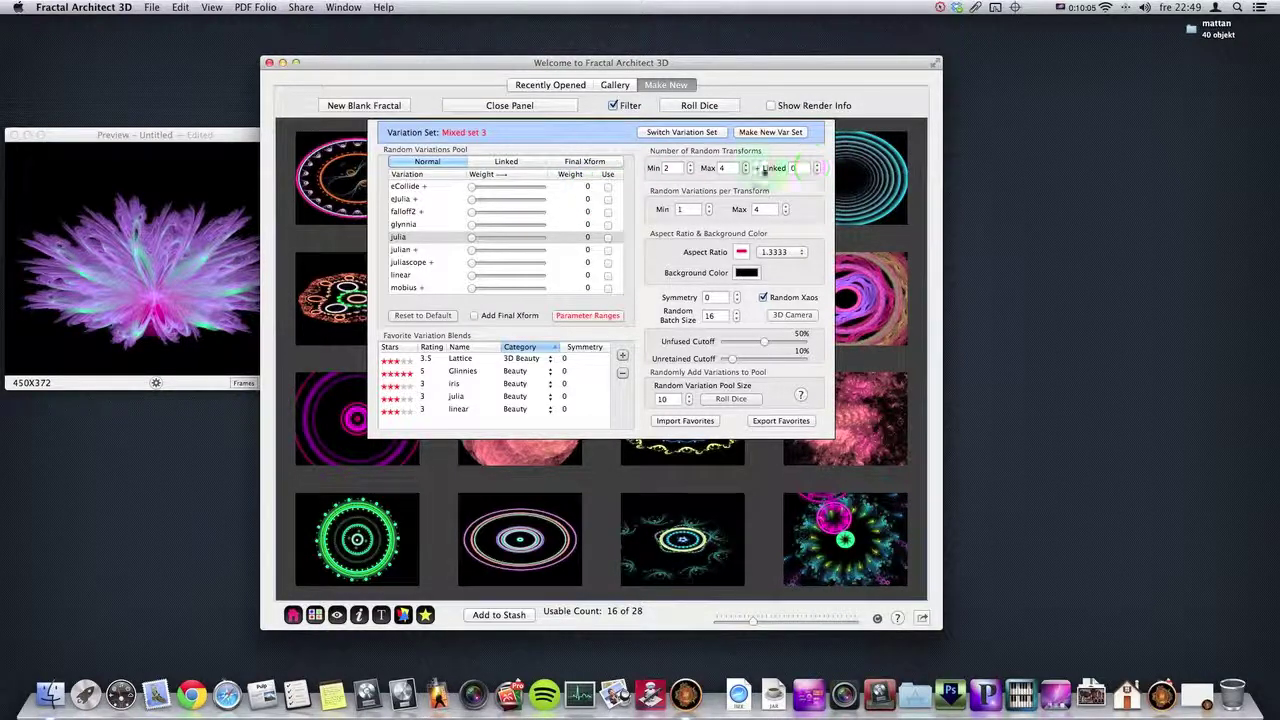
pyautogui.click(817, 168)
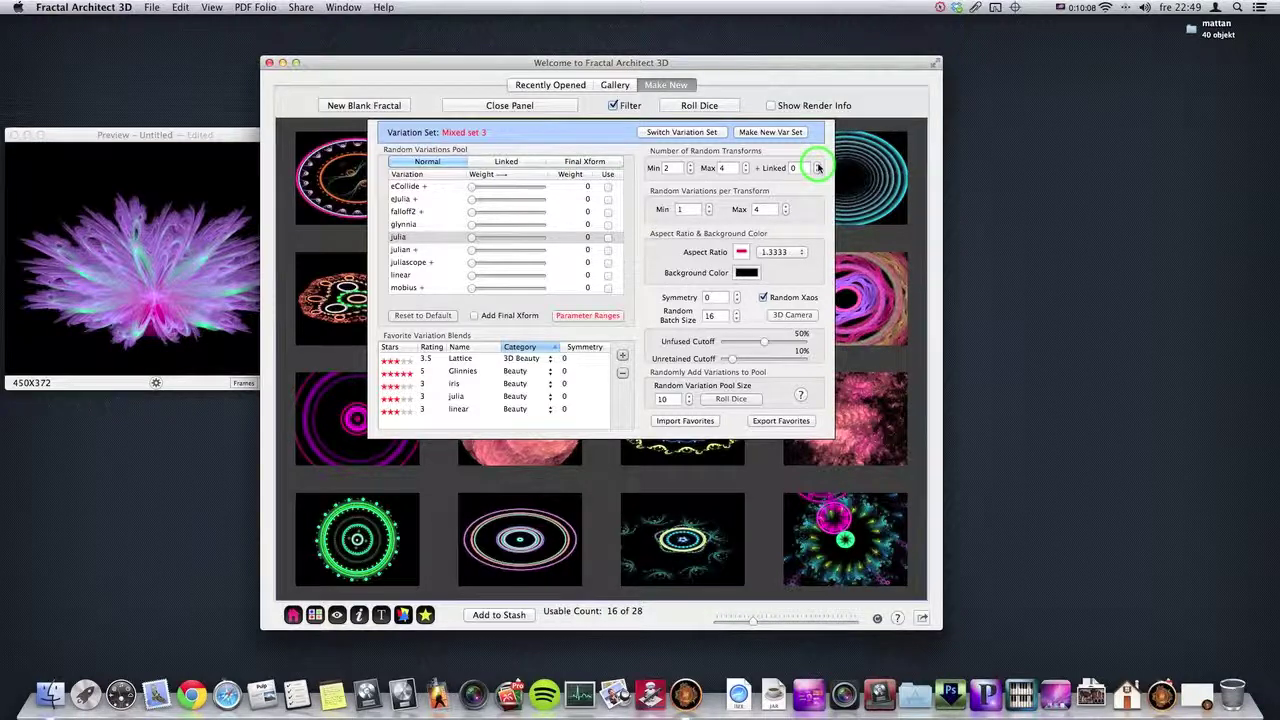
pyautogui.click(817, 165)
pyautogui.click(817, 165)
pyautogui.click(506, 162)
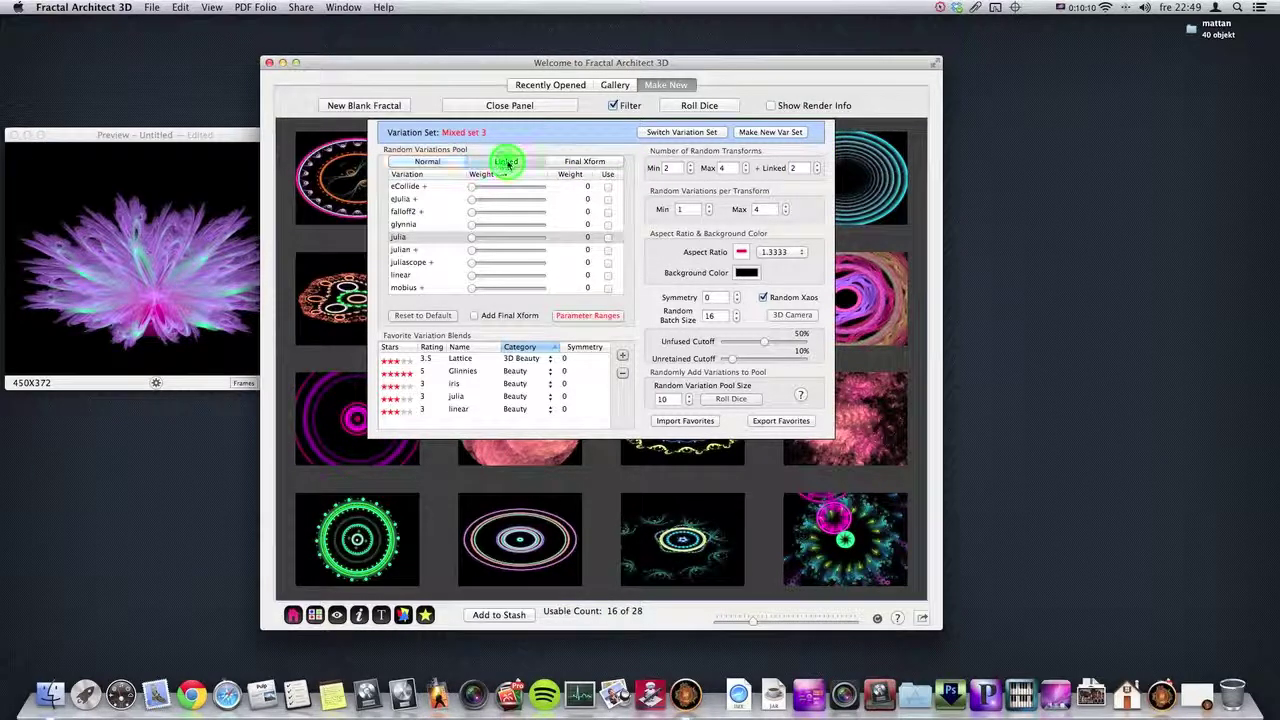
pyautogui.click(528, 211)
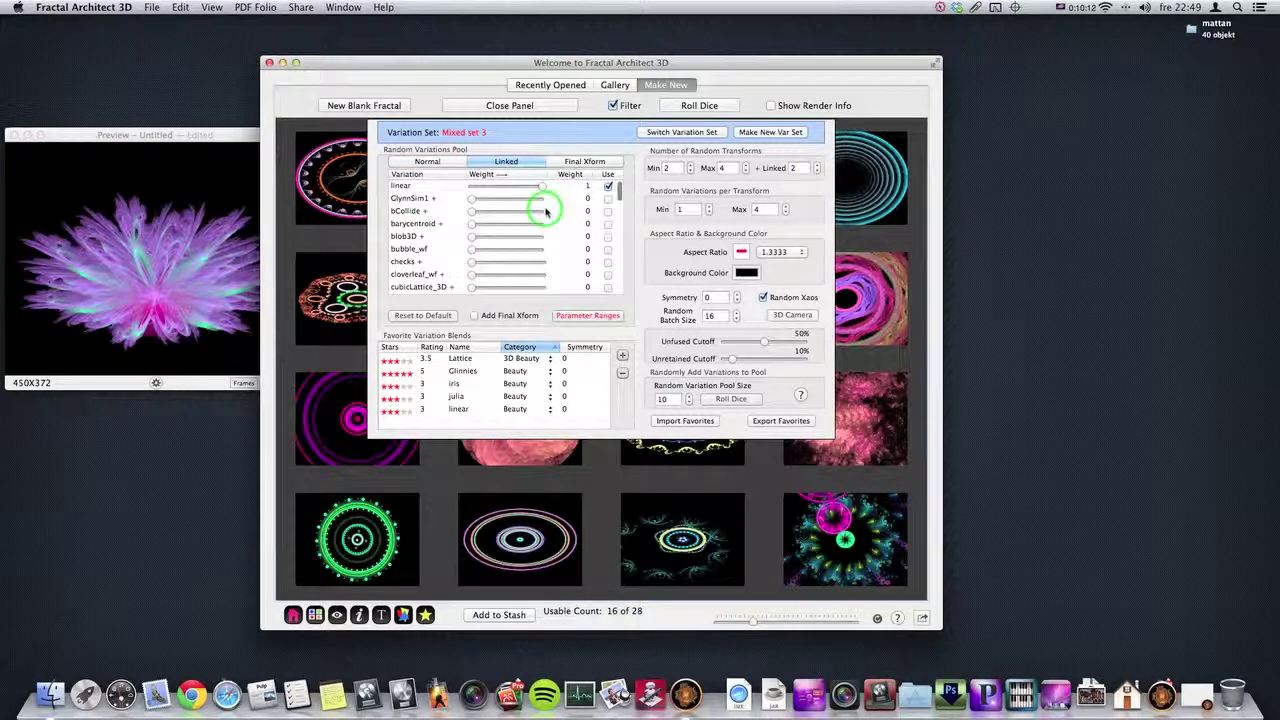
pyautogui.click(408, 188)
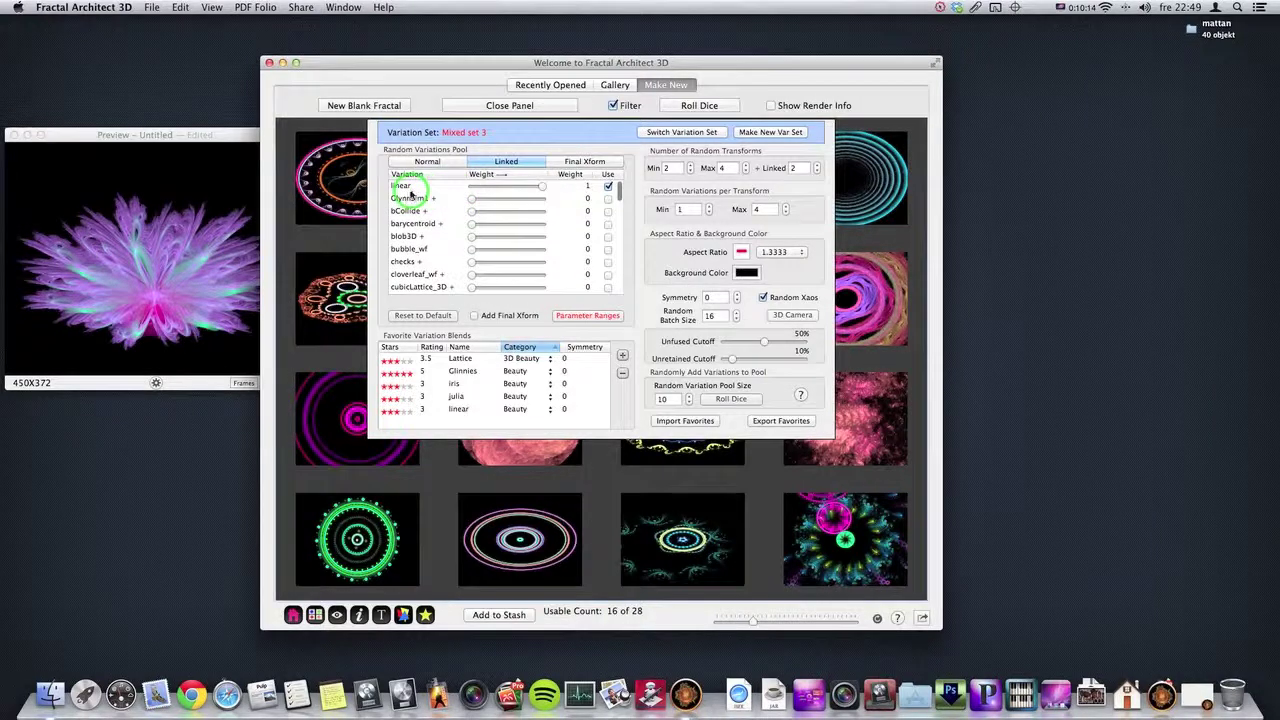
pyautogui.click(701, 107)
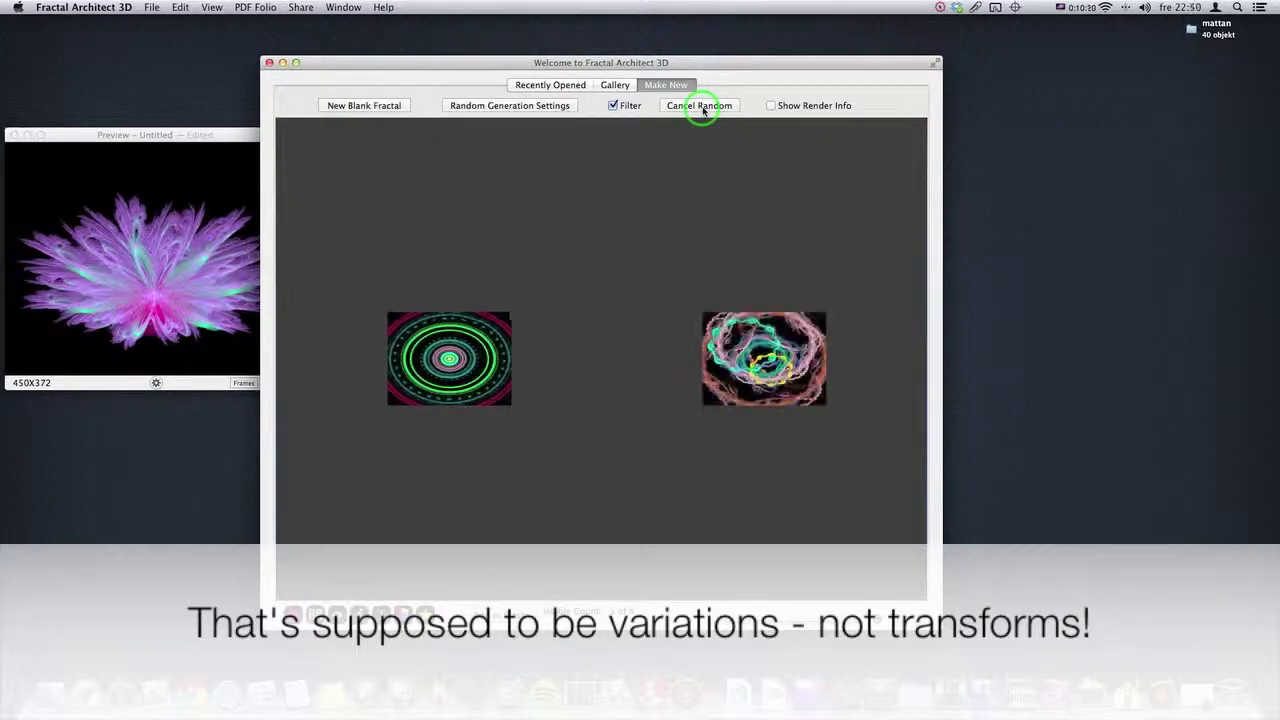
# Step: Let the batch finish with 16 usable thumbnails, then reopen the random generation settings
pyautogui.moveTo(800, 320); pyautogui.dragTo(658, 463)
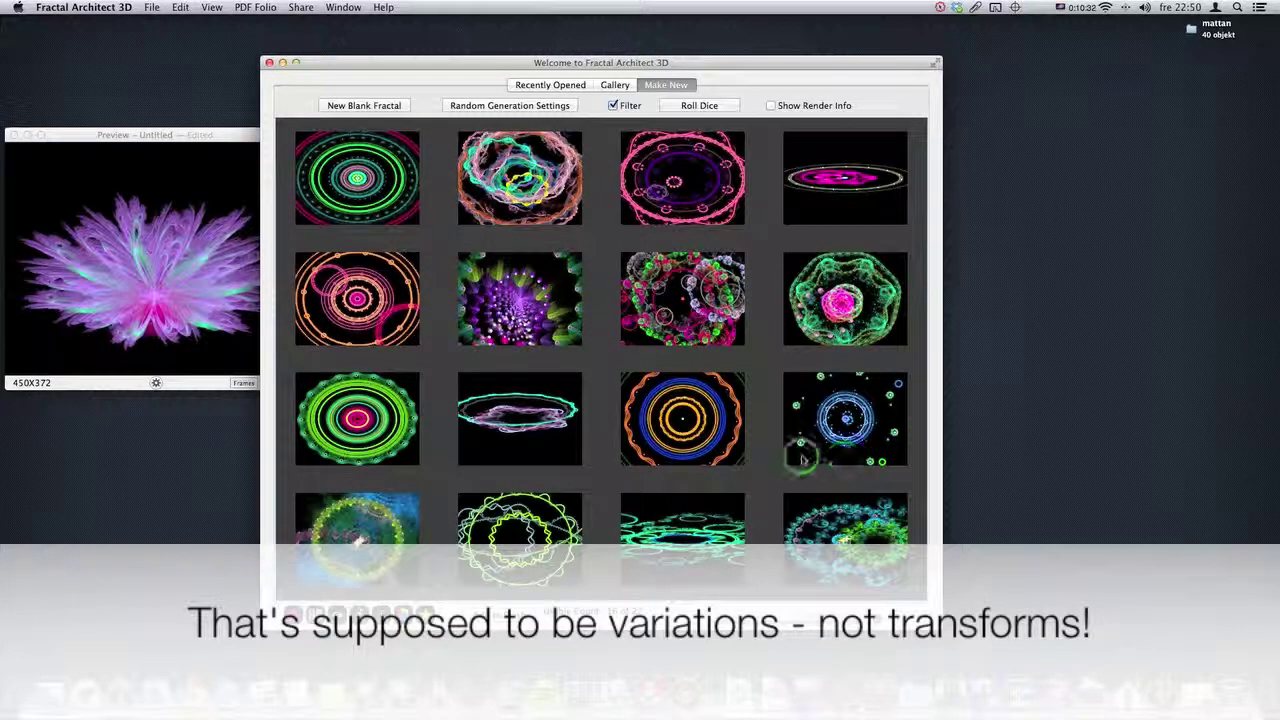
pyautogui.click(554, 110)
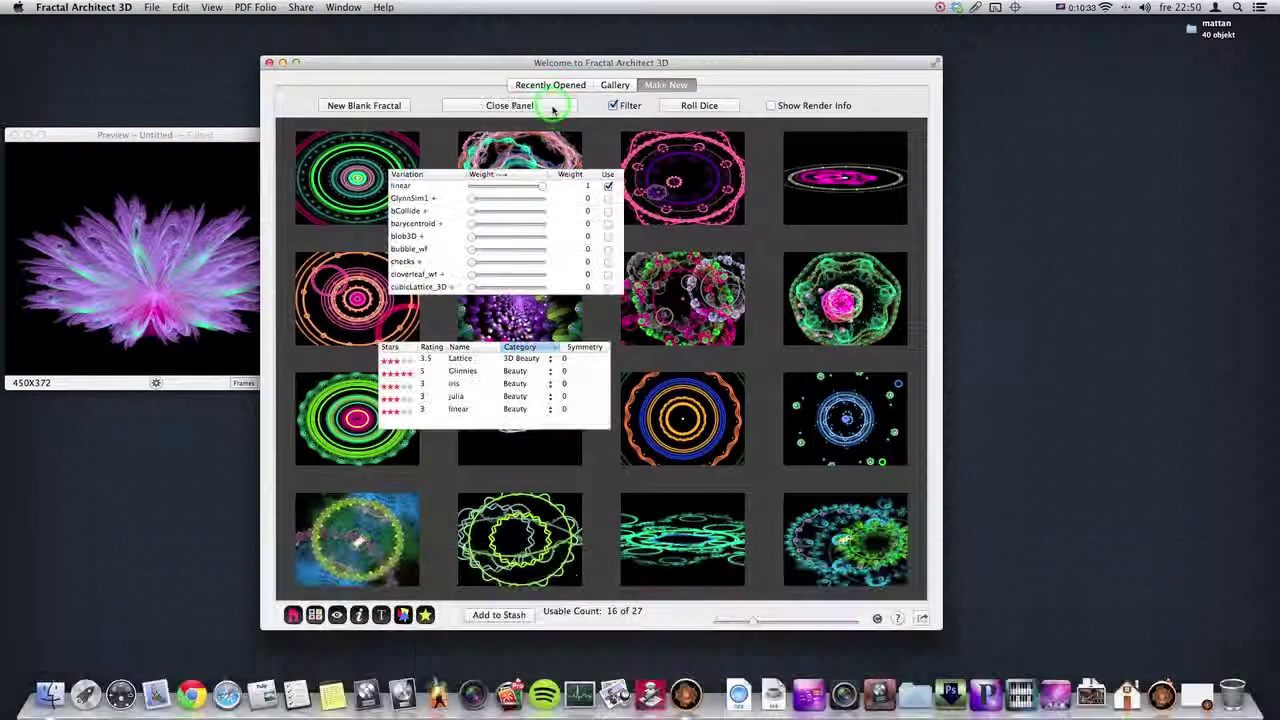
# Step: Enable checks as a linked variation, roll a new batch, and reopen the generation settings
pyautogui.click(609, 187)
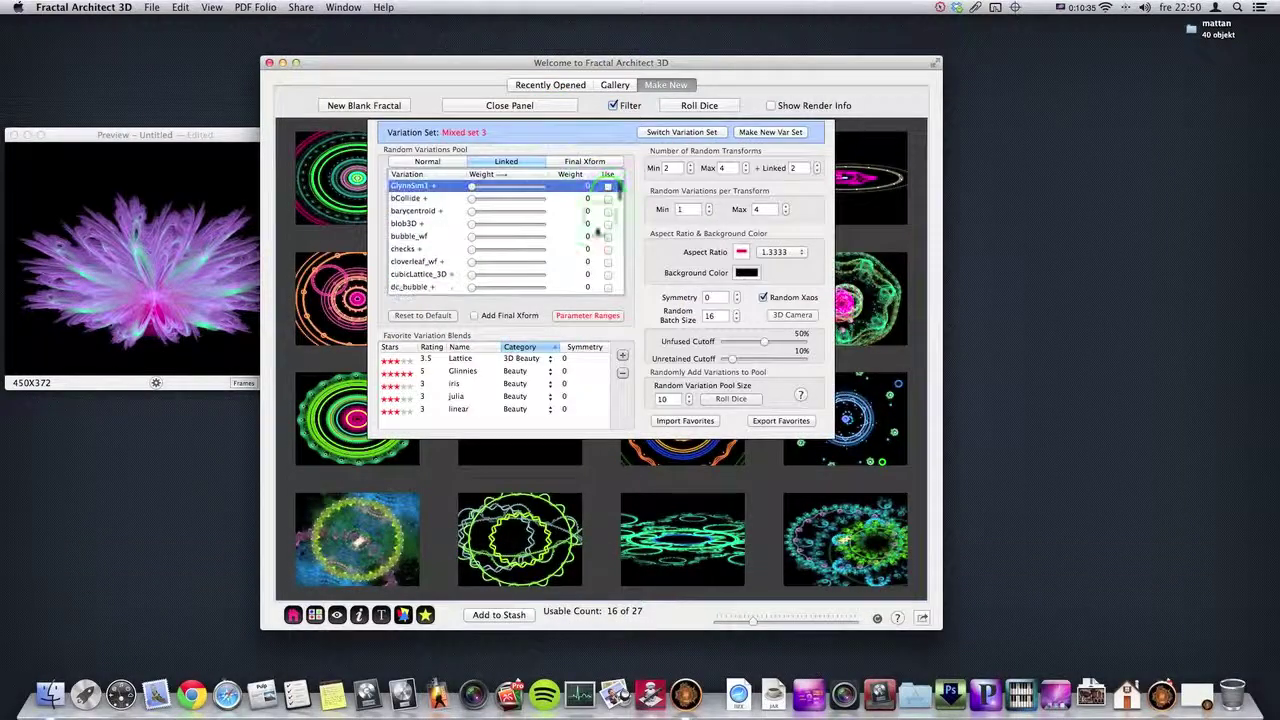
pyautogui.scroll(-3, 545, 250)
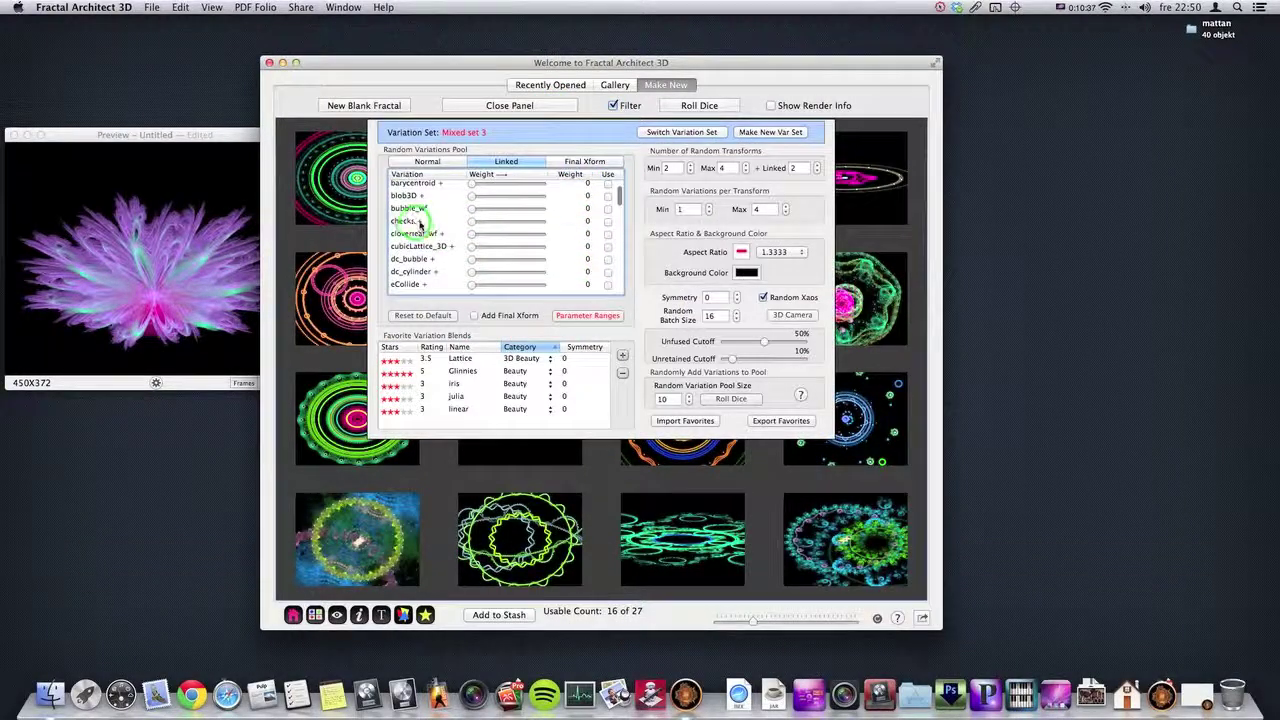
pyautogui.click(608, 221)
pyautogui.click(692, 108)
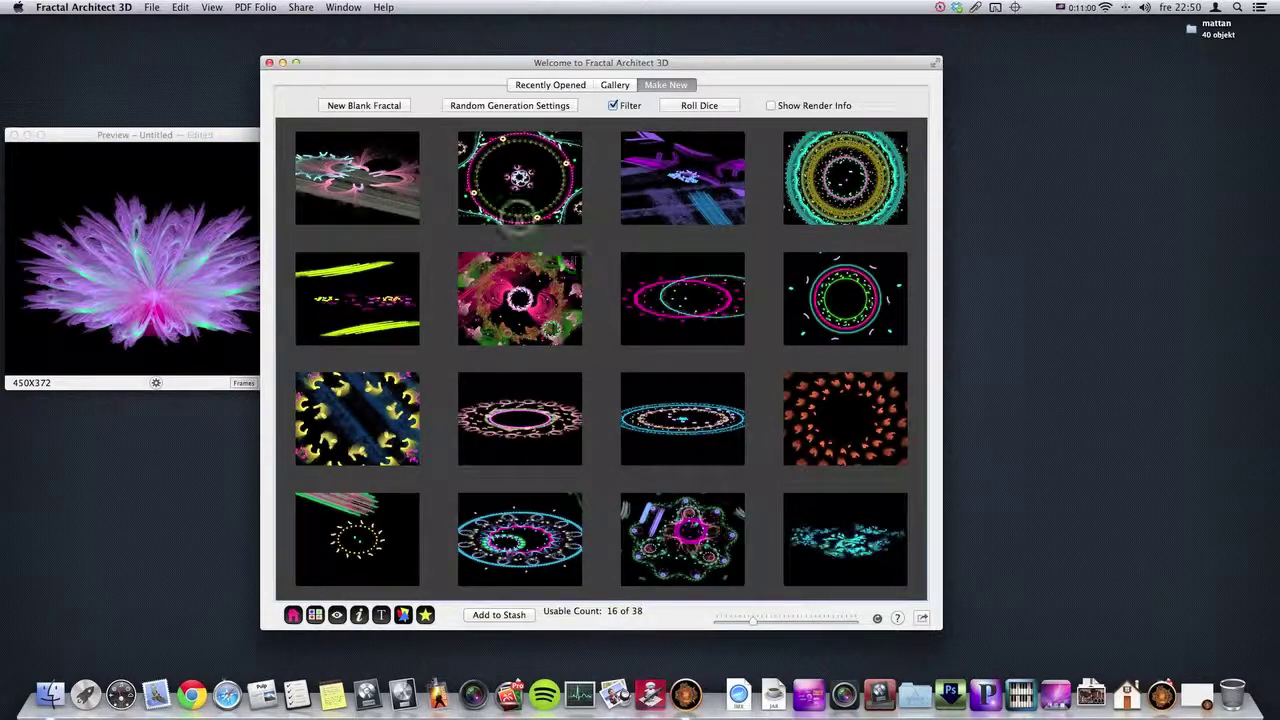
pyautogui.click(495, 106)
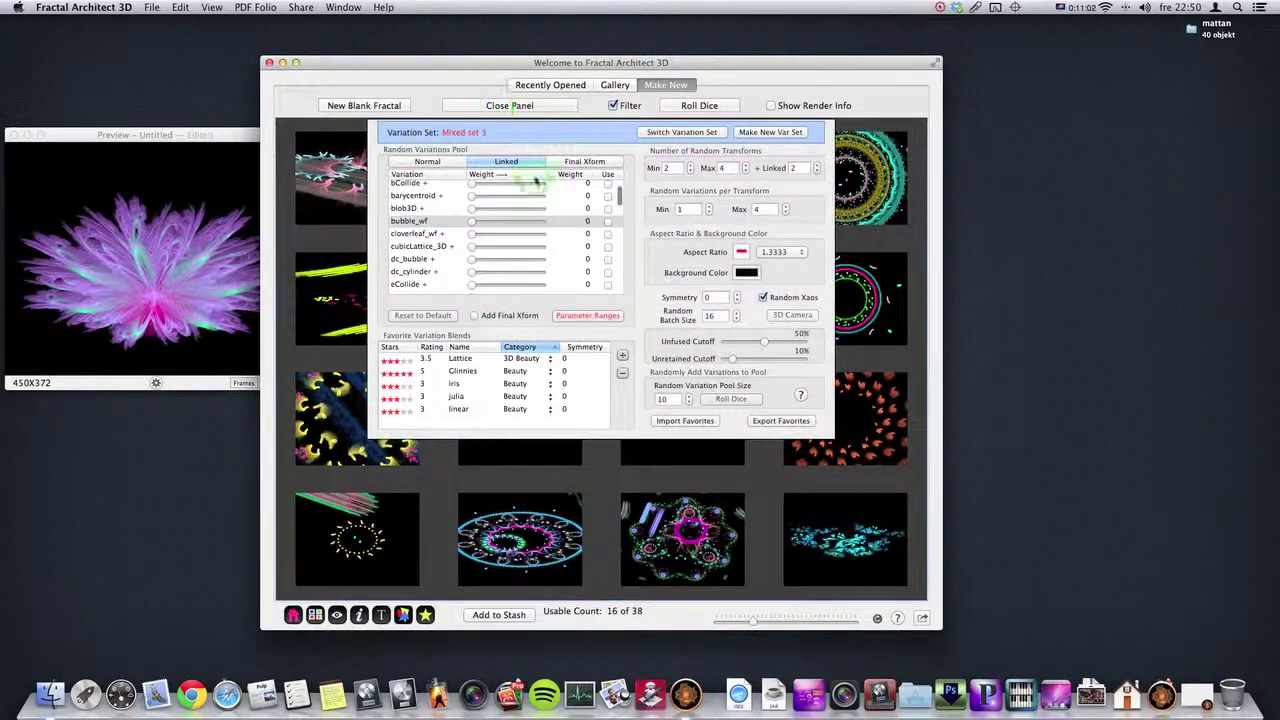
# Step: In the Normal pool, enable GlynnSim1 beside julia3Dz and show their parameter ranges
pyautogui.click(424, 163)
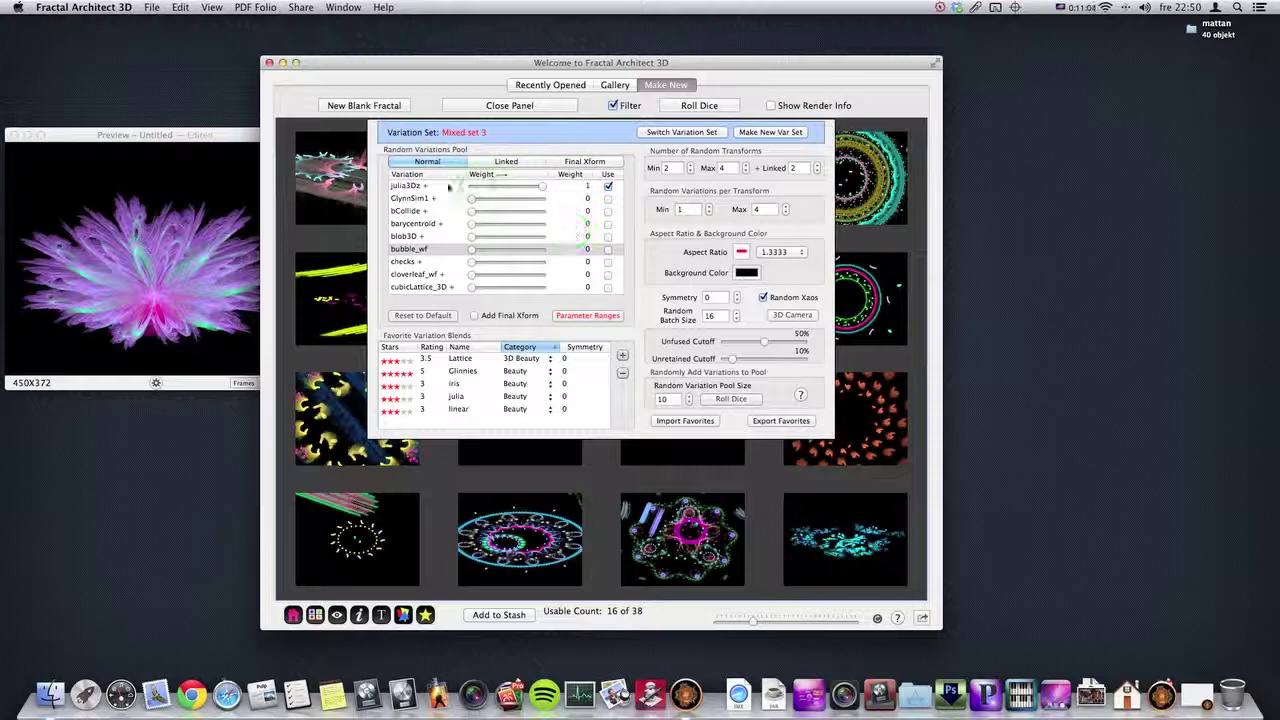
pyautogui.scroll(3, 520, 230)
pyautogui.click(611, 187)
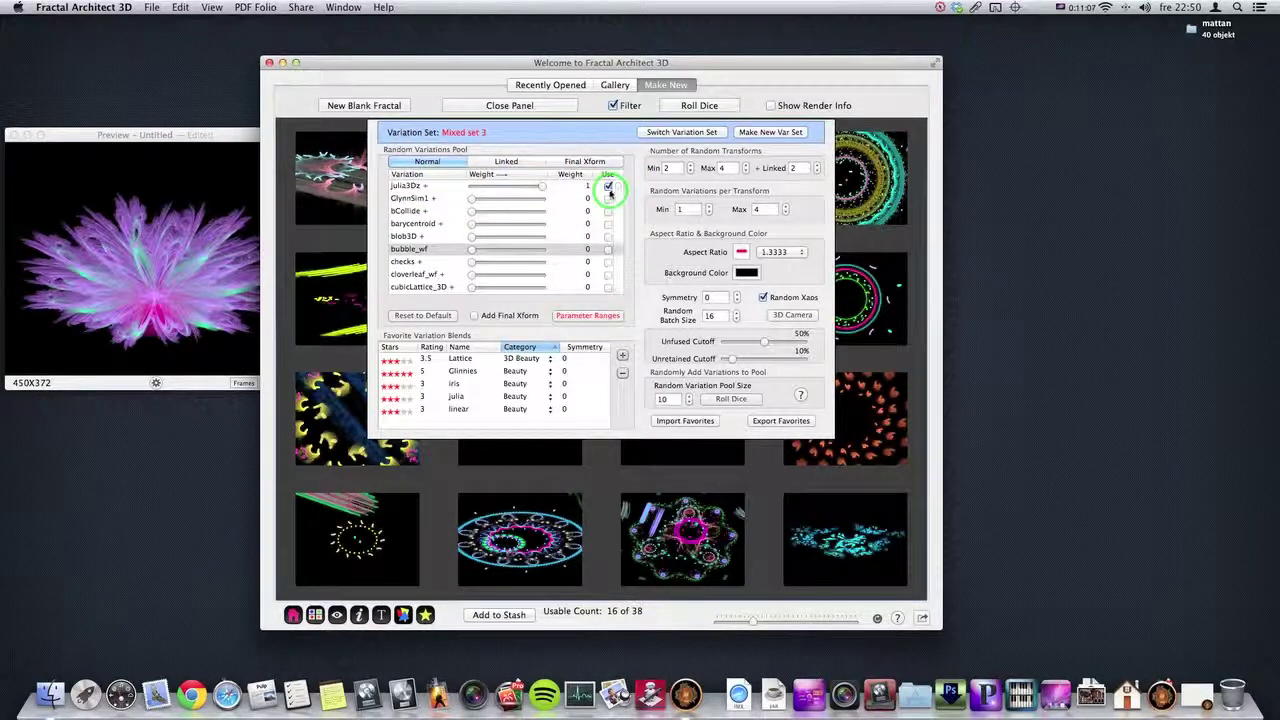
pyautogui.click(605, 201)
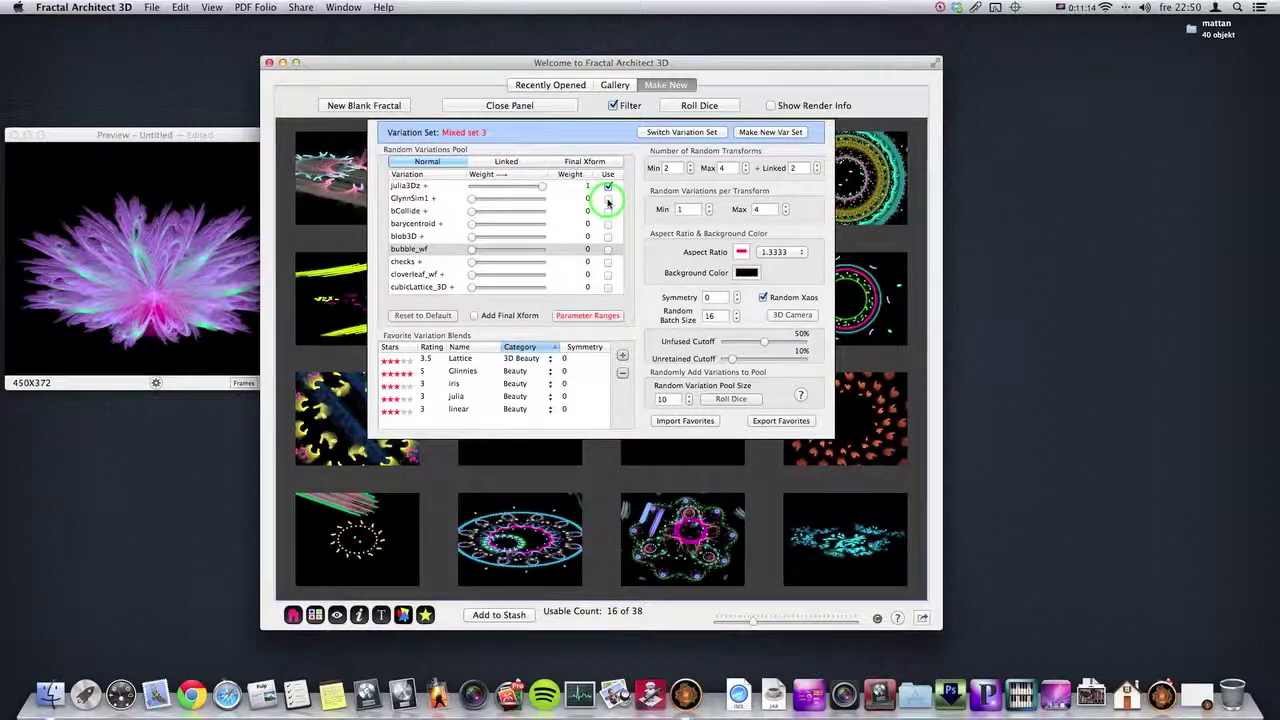
pyautogui.click(403, 192)
pyautogui.click(421, 200)
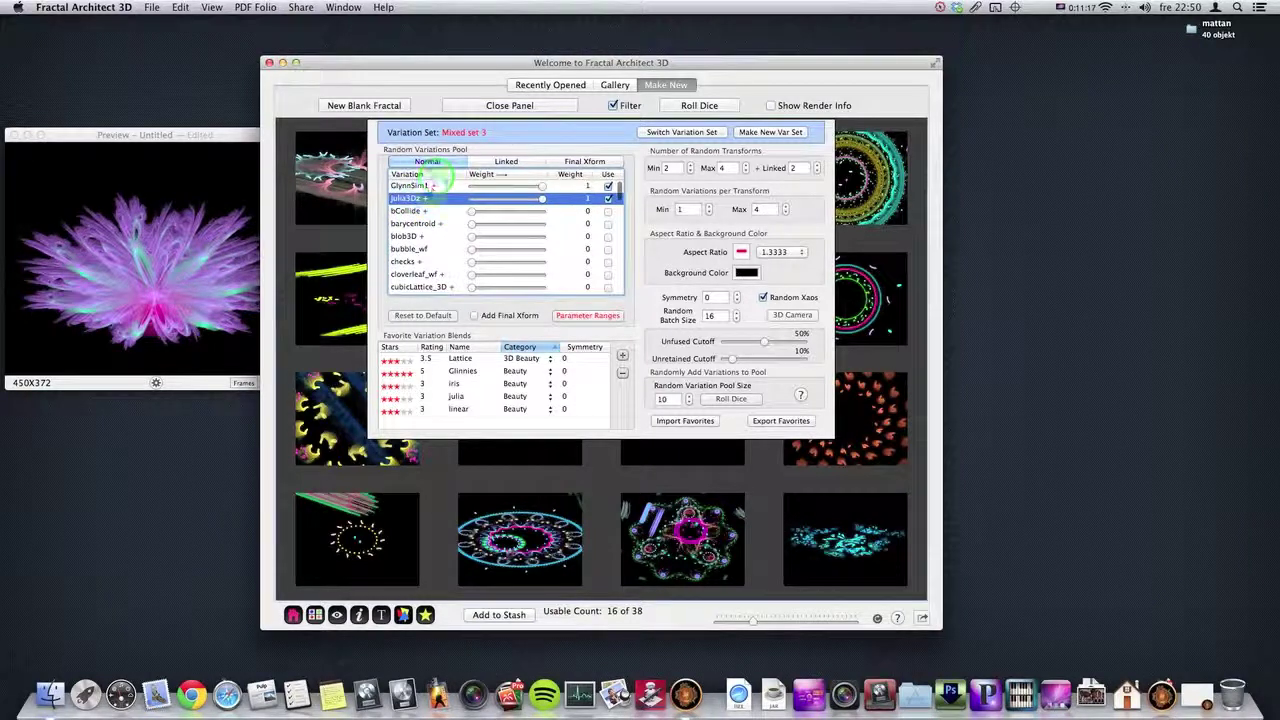
pyautogui.click(563, 318)
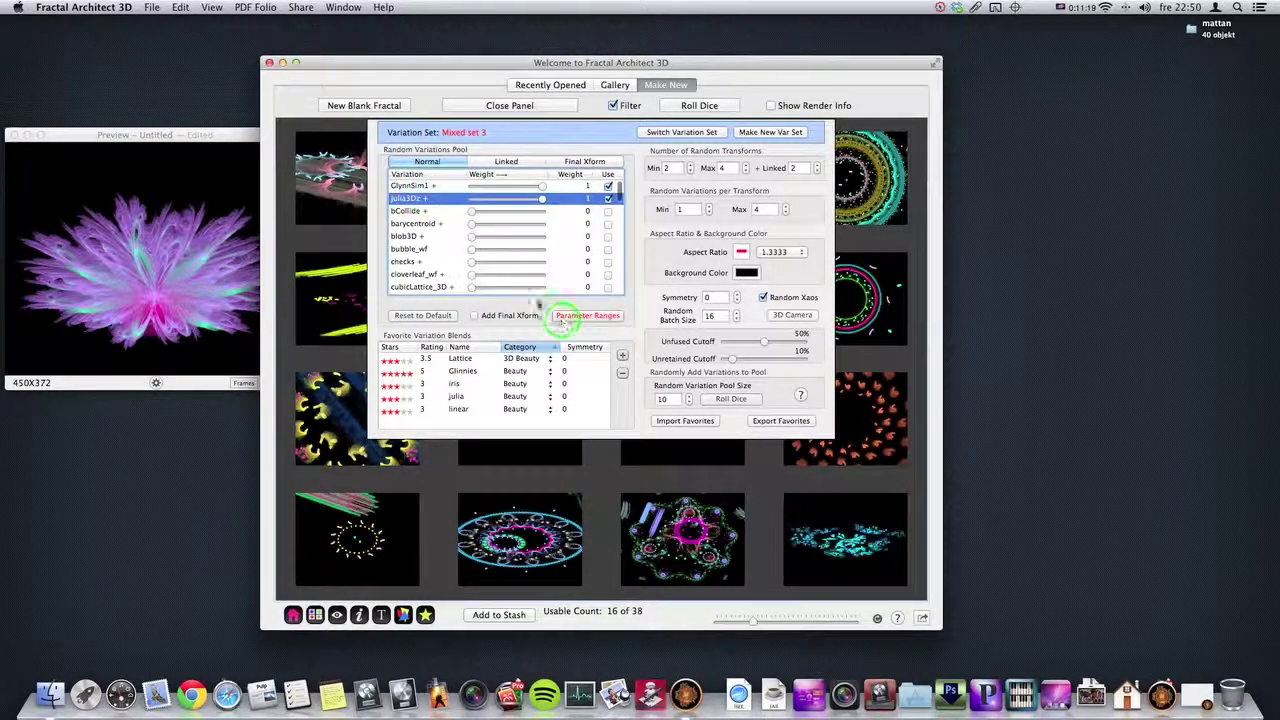
pyautogui.click(578, 316)
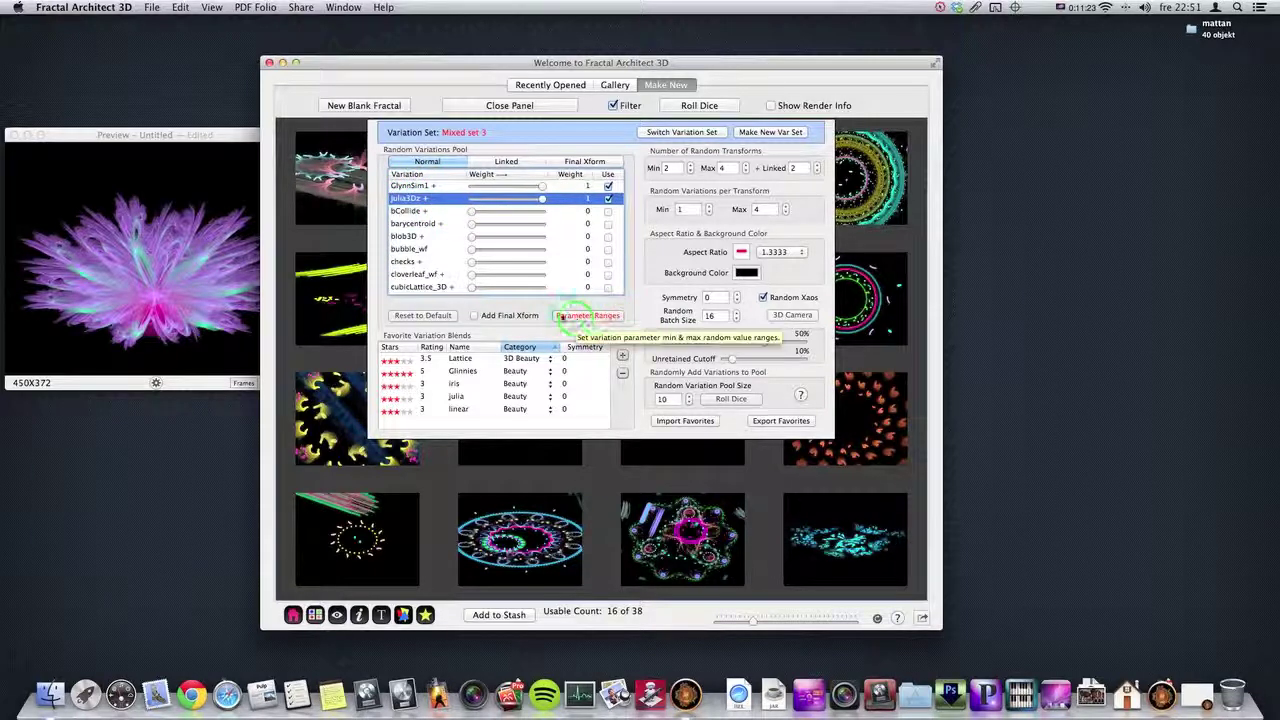
pyautogui.click(590, 318)
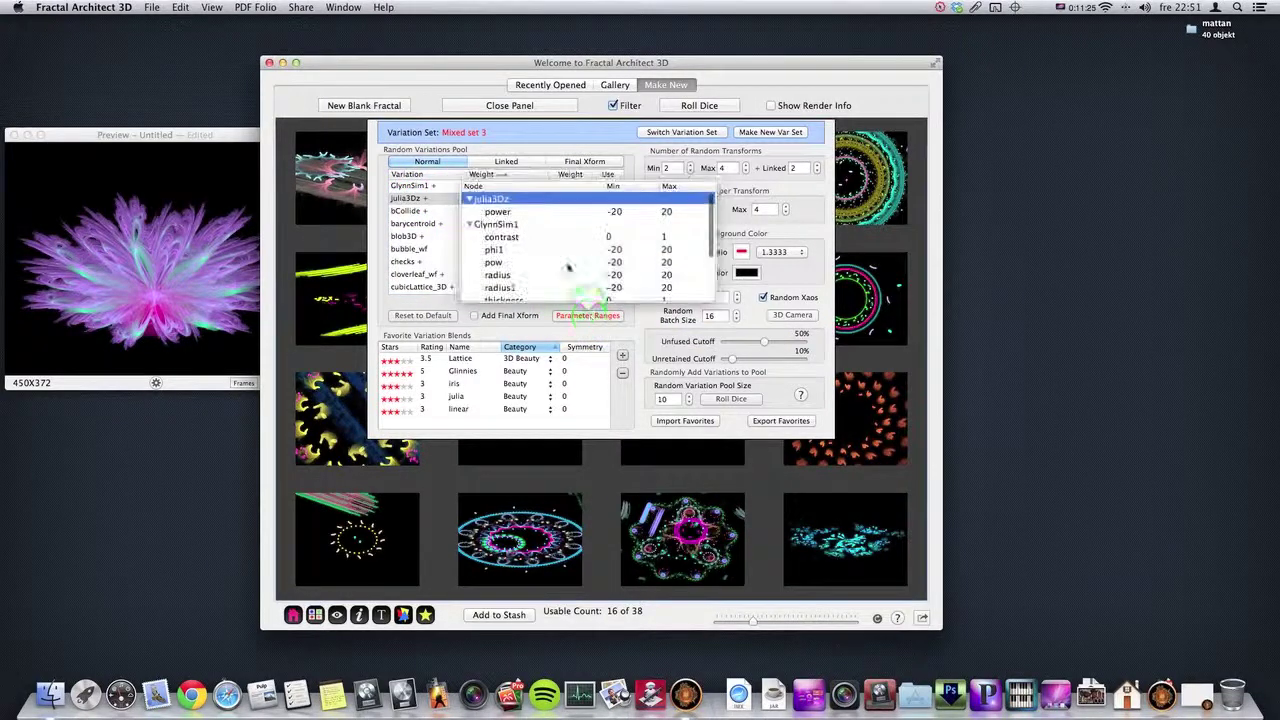
# Step: Set the julia3Dz power range to -8000 through 8000 and uncheck GlynnSim1 in the normal variations
pyautogui.click(631, 214)
pyautogui.click(620, 213)
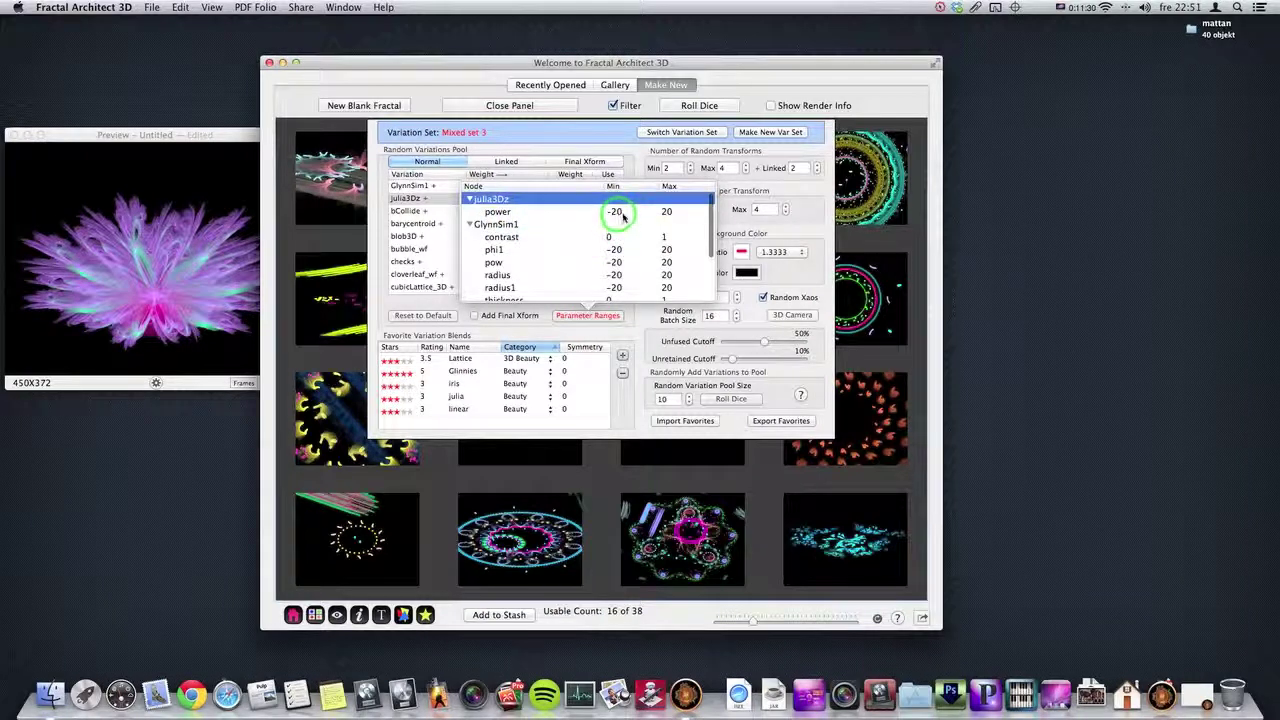
pyautogui.doubleClick(666, 211)
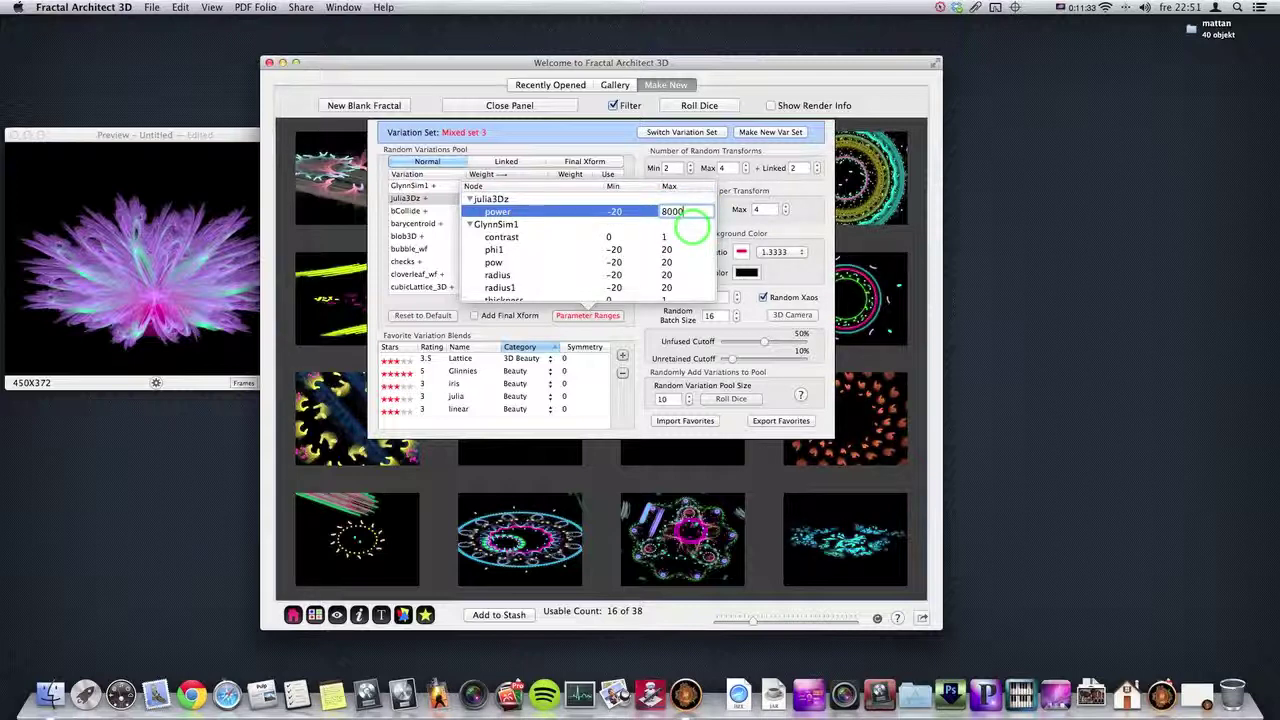
pyautogui.write('8000')
pyautogui.doubleClick(608, 211)
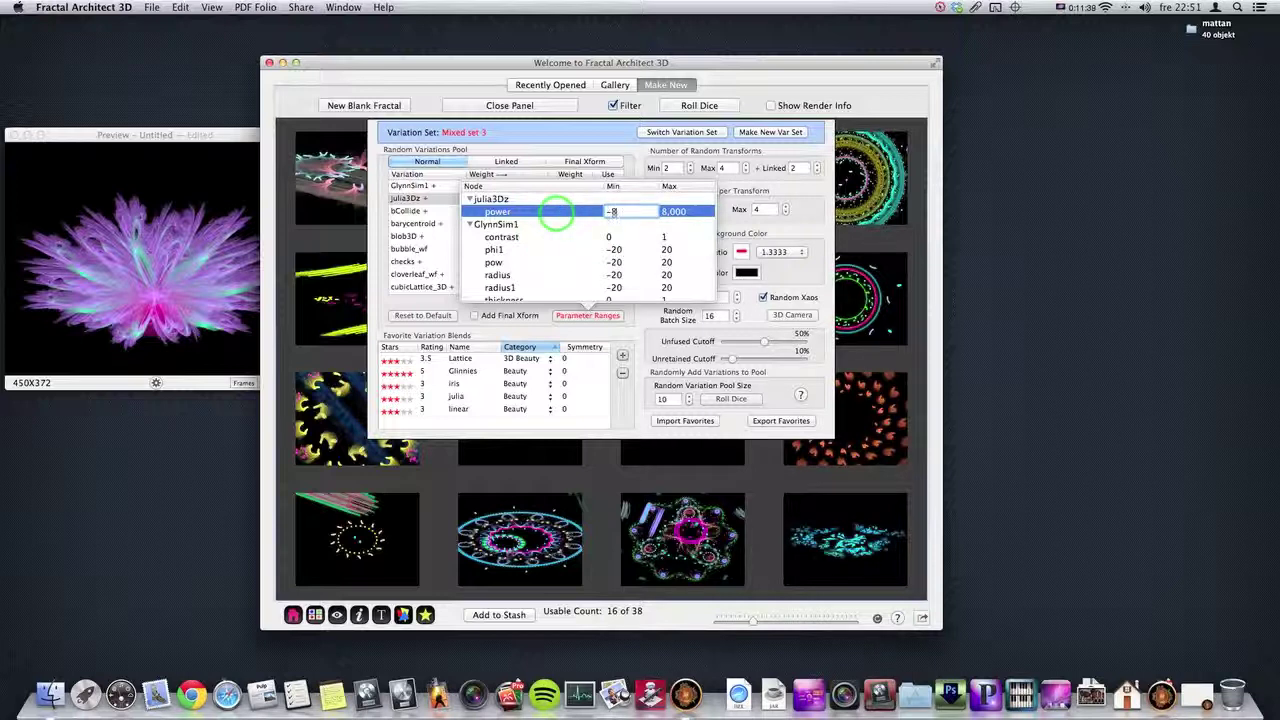
pyautogui.moveTo(556, 211); pyautogui.dragTo(572, 162)
pyautogui.click(530, 177)
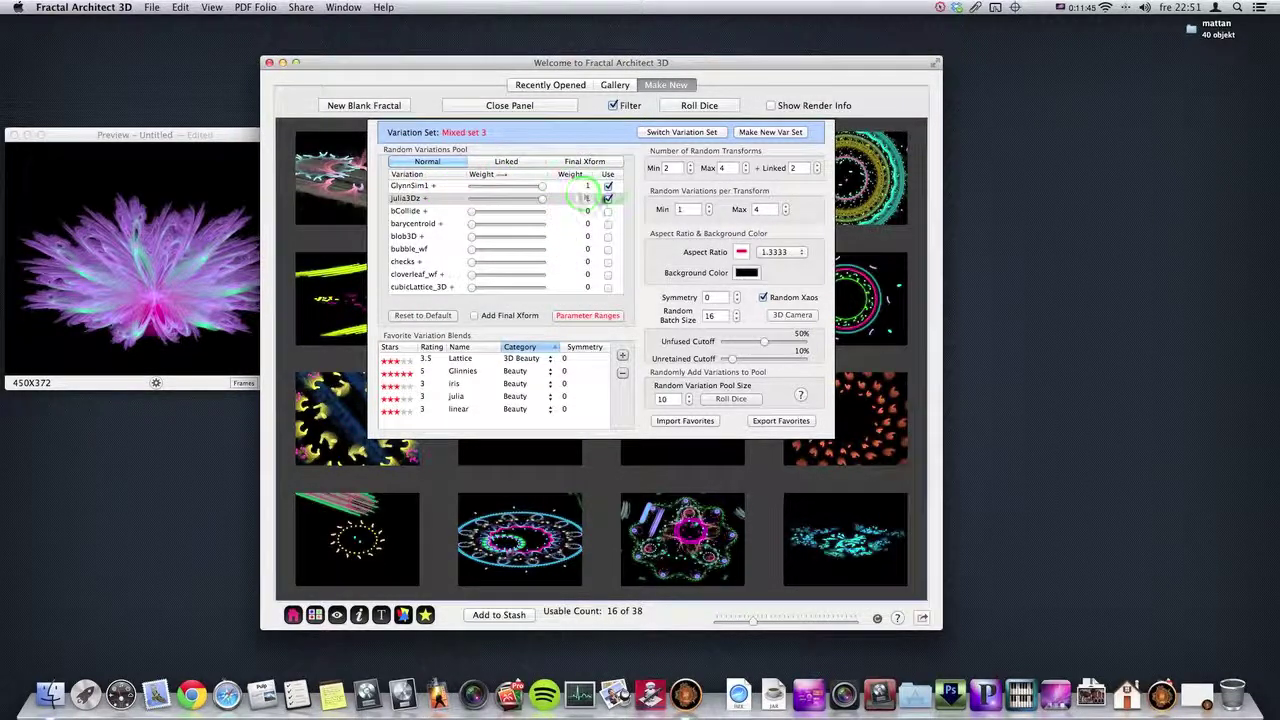
pyautogui.click(608, 186)
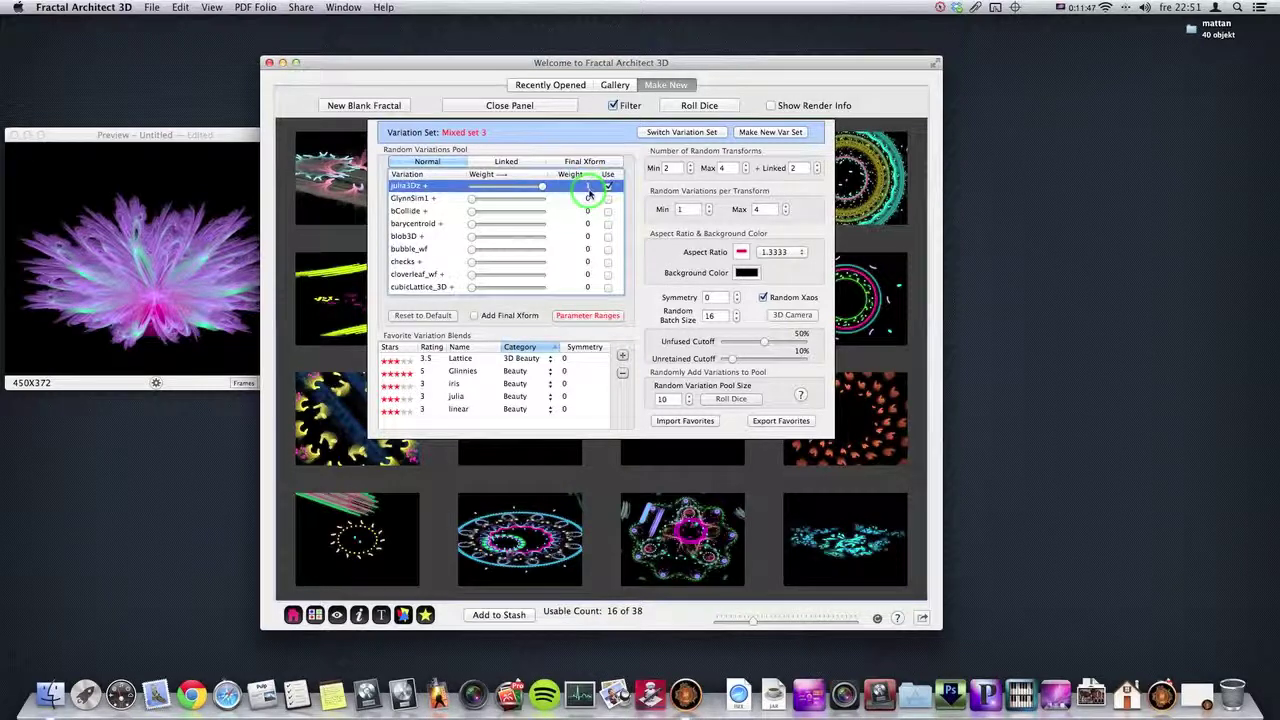
# Step: Roll a new batch of random fractals from Mixed set 3
pyautogui.click(731, 104)
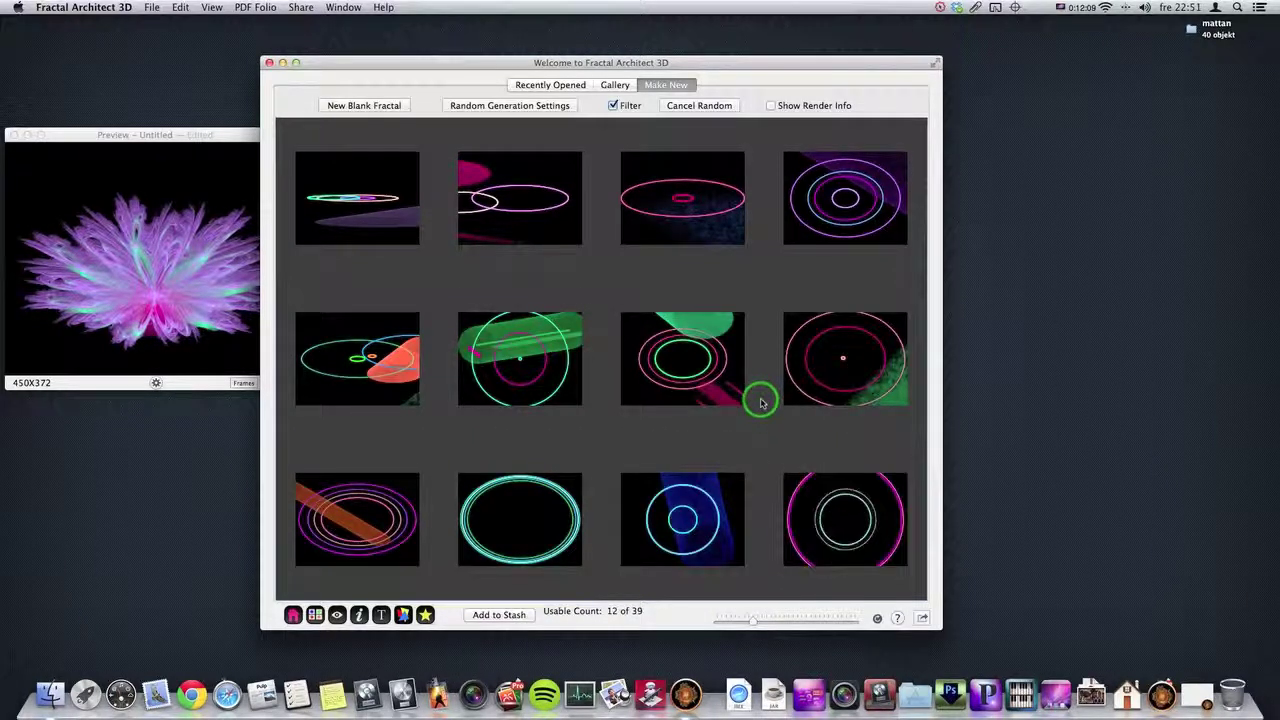
pyautogui.click(521, 106)
# Step: Set the julia3Dz power range to -800 through 800 and roll another random batch
pyautogui.click(588, 315)
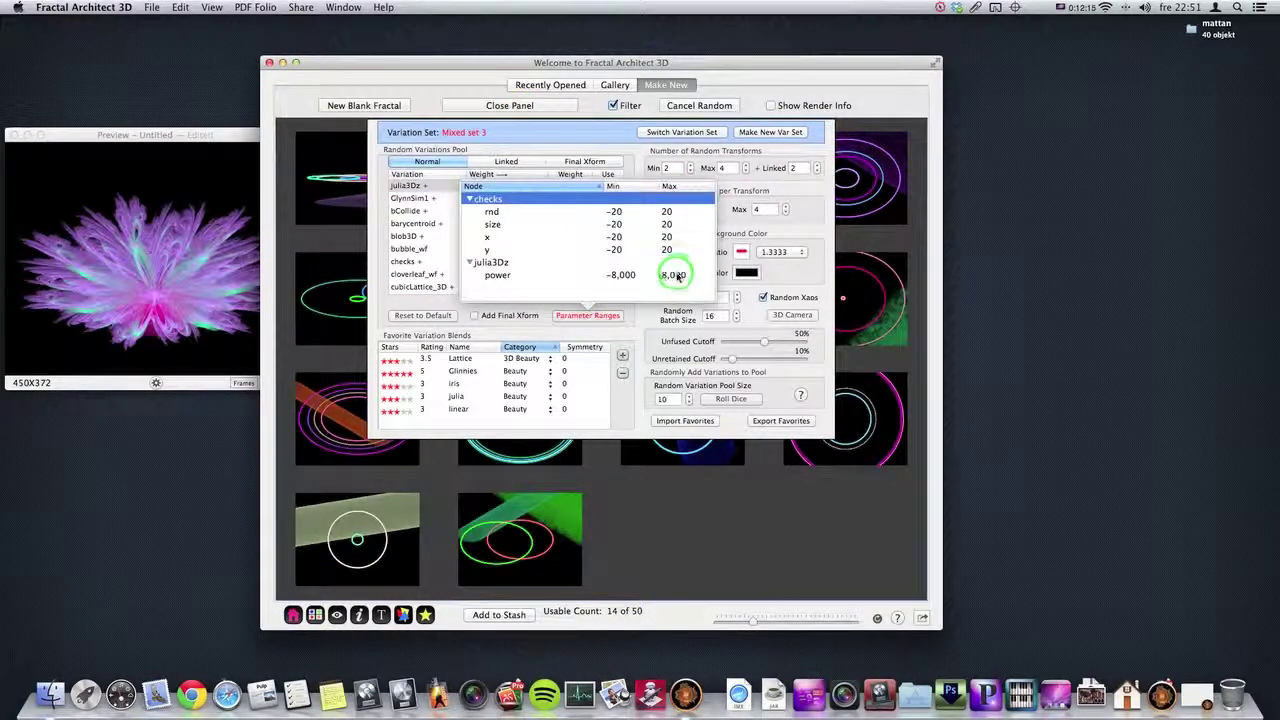
pyautogui.doubleClick(676, 275)
pyautogui.click(703, 289)
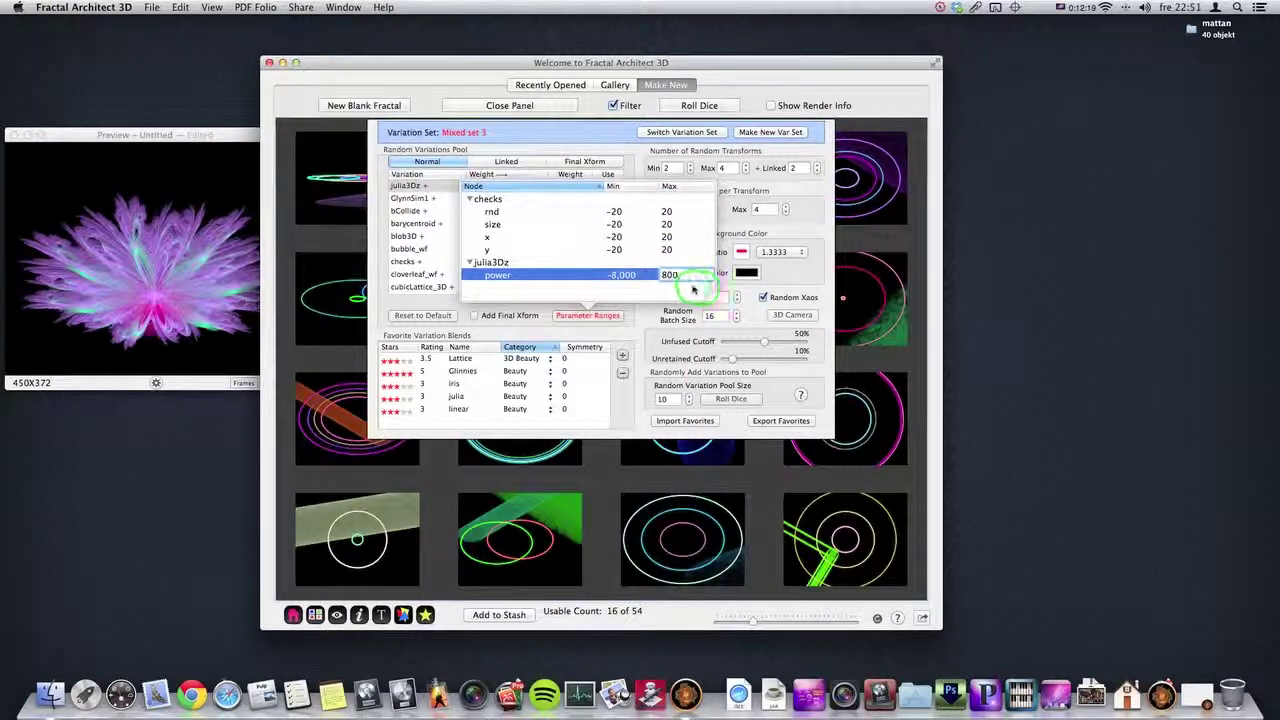
pyautogui.doubleClick(617, 280)
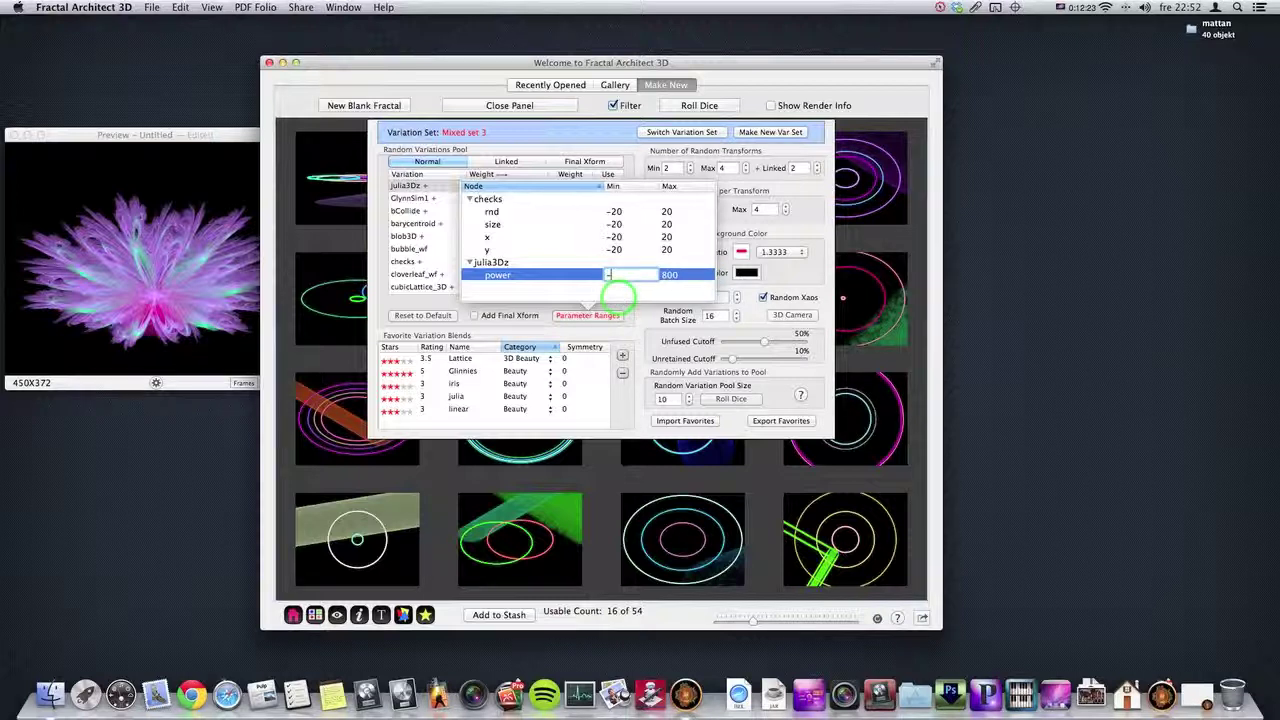
pyautogui.write('-800')
pyautogui.click(695, 263)
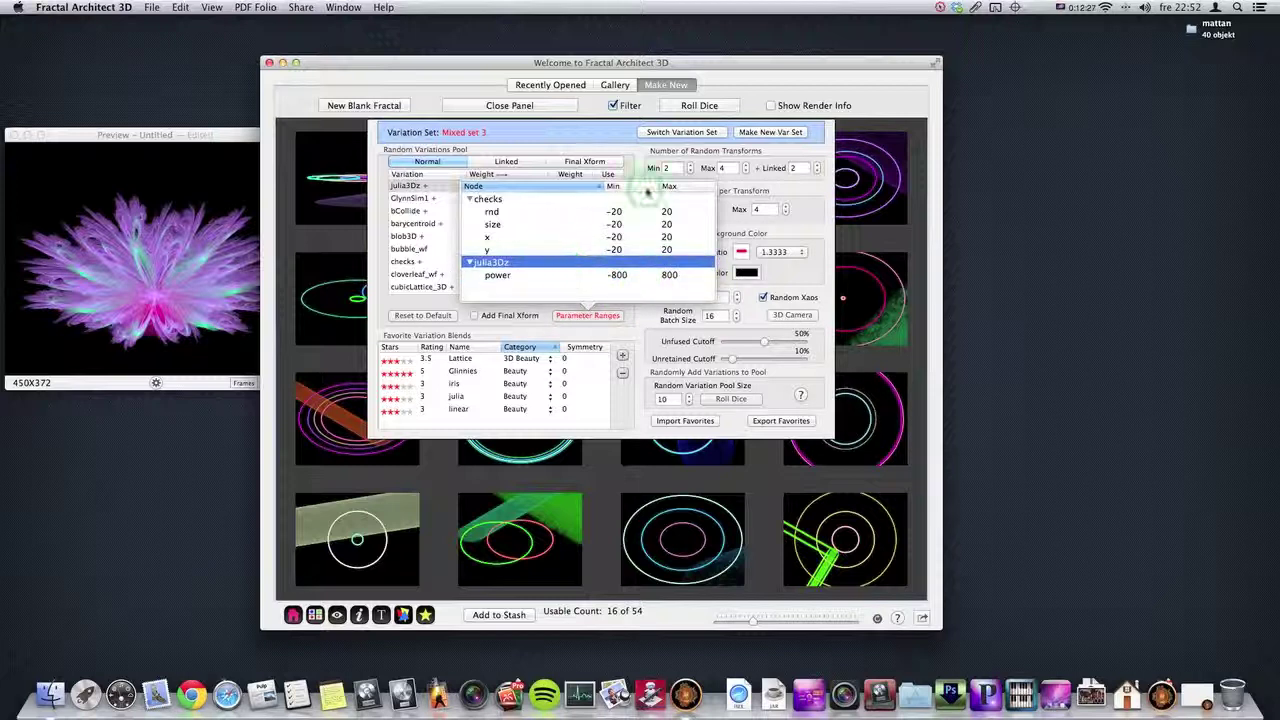
pyautogui.click(608, 316)
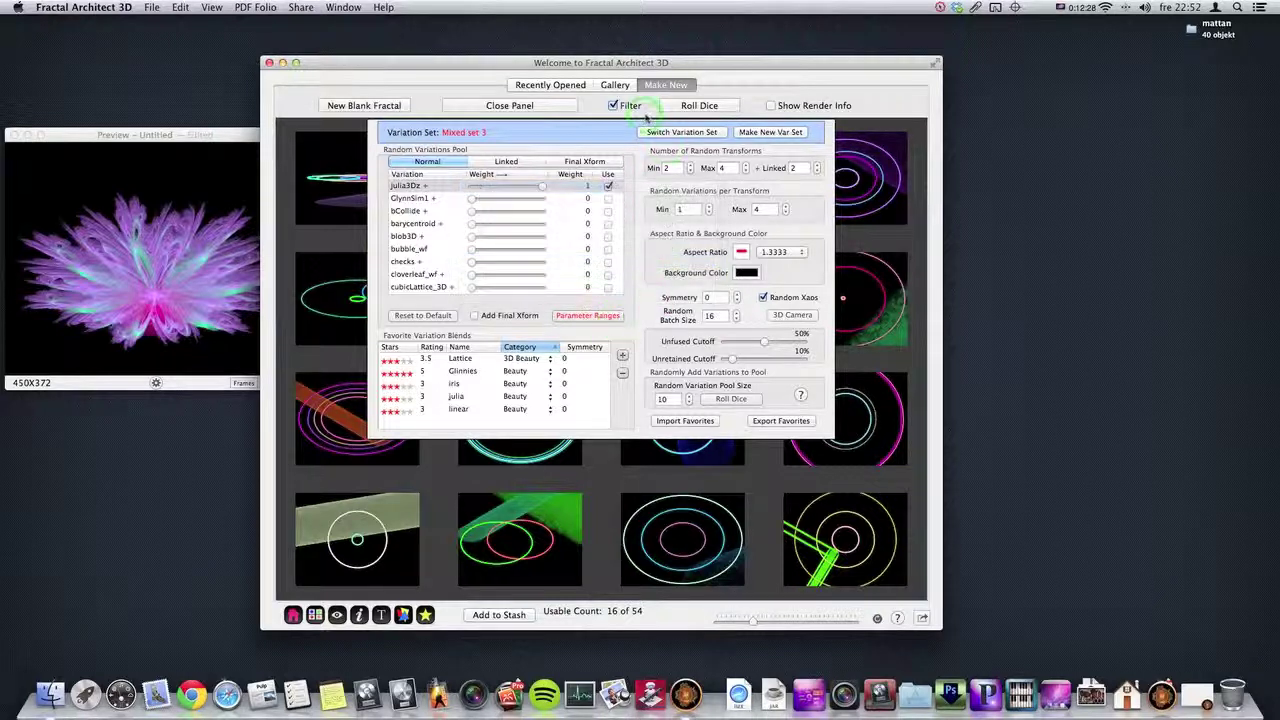
pyautogui.click(698, 106)
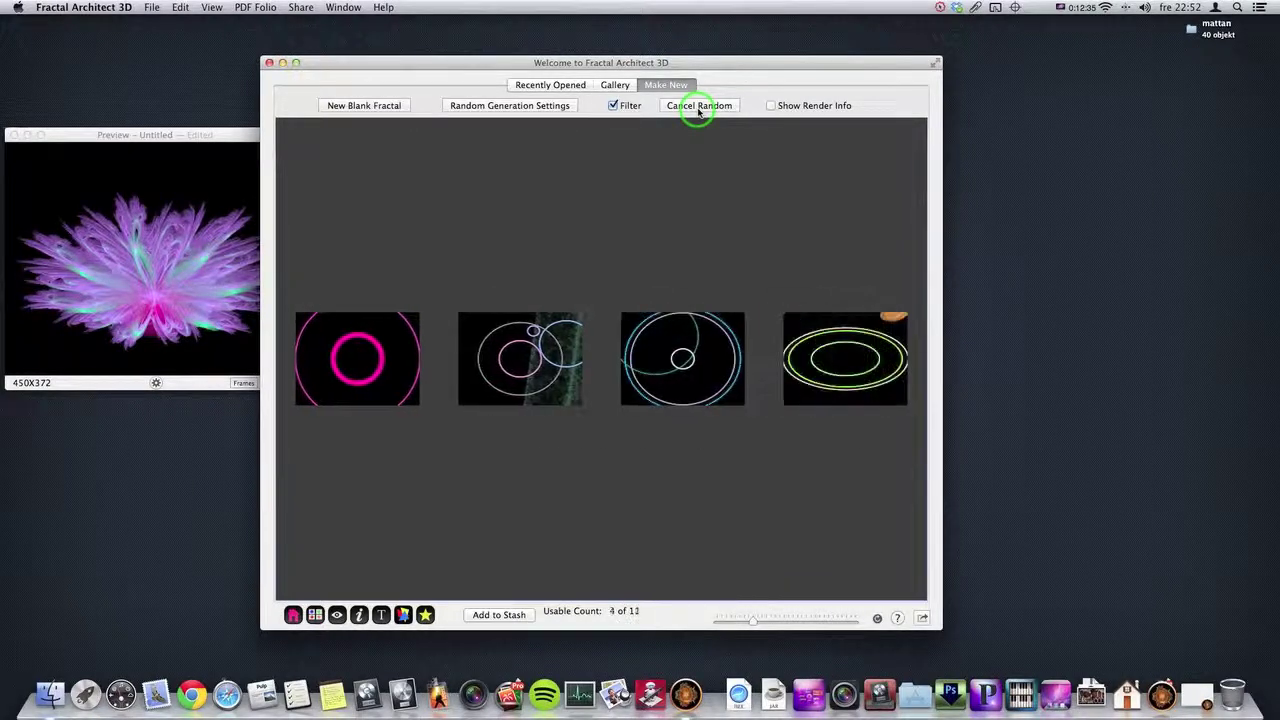
# Step: Stop the running roll and set the julia3Dz power range to -20 through 20
pyautogui.click(698, 106)
pyautogui.click(549, 106)
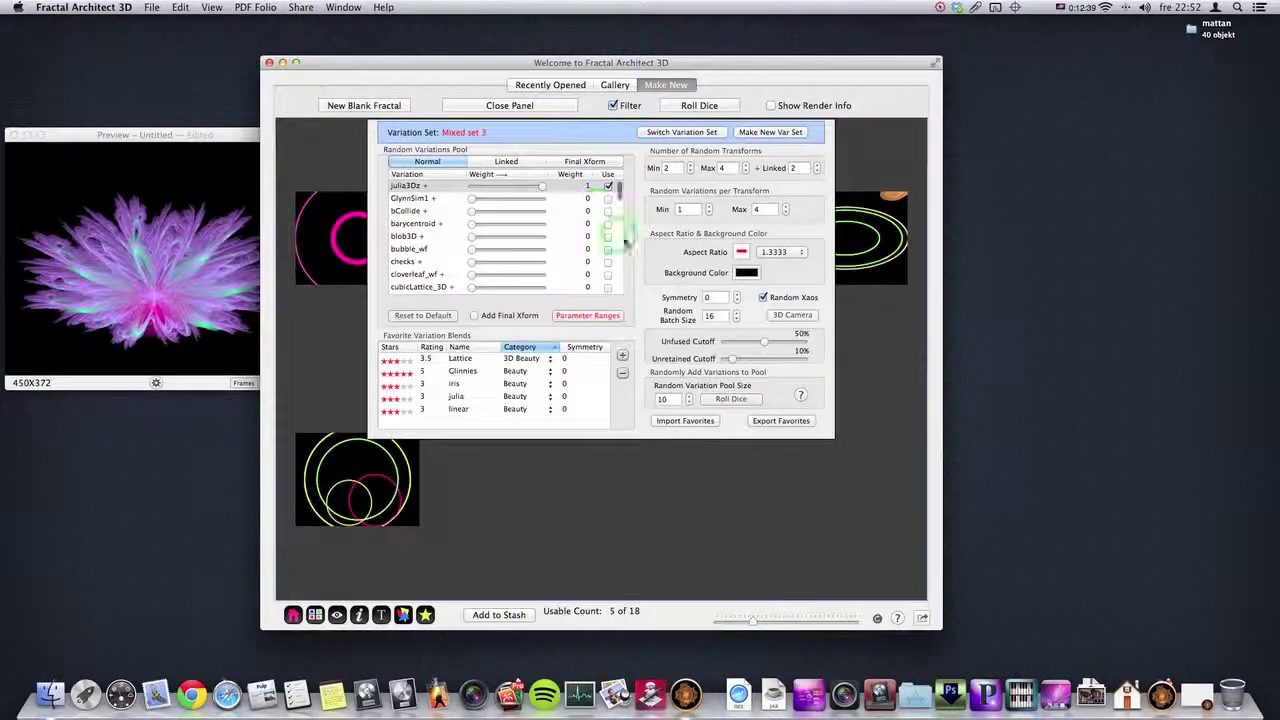
pyautogui.click(590, 315)
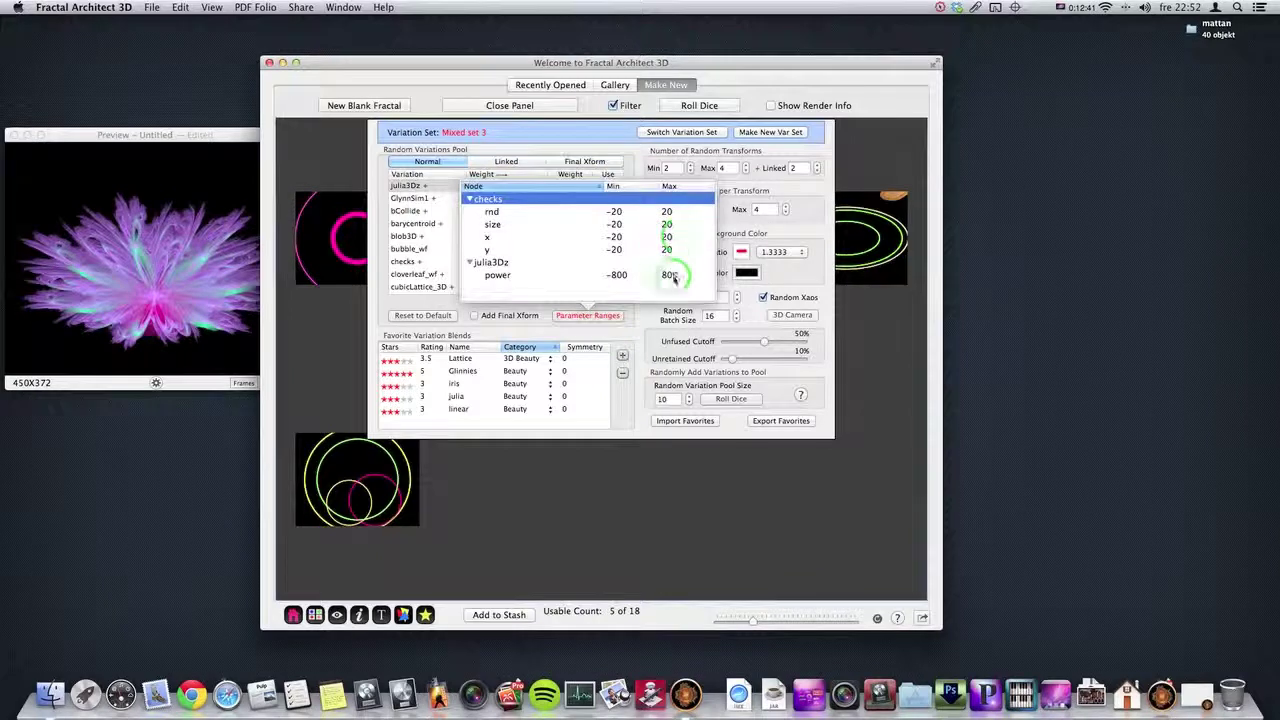
pyautogui.click(670, 275)
pyautogui.click(670, 275)
pyautogui.write('20')
pyautogui.doubleClick(620, 275)
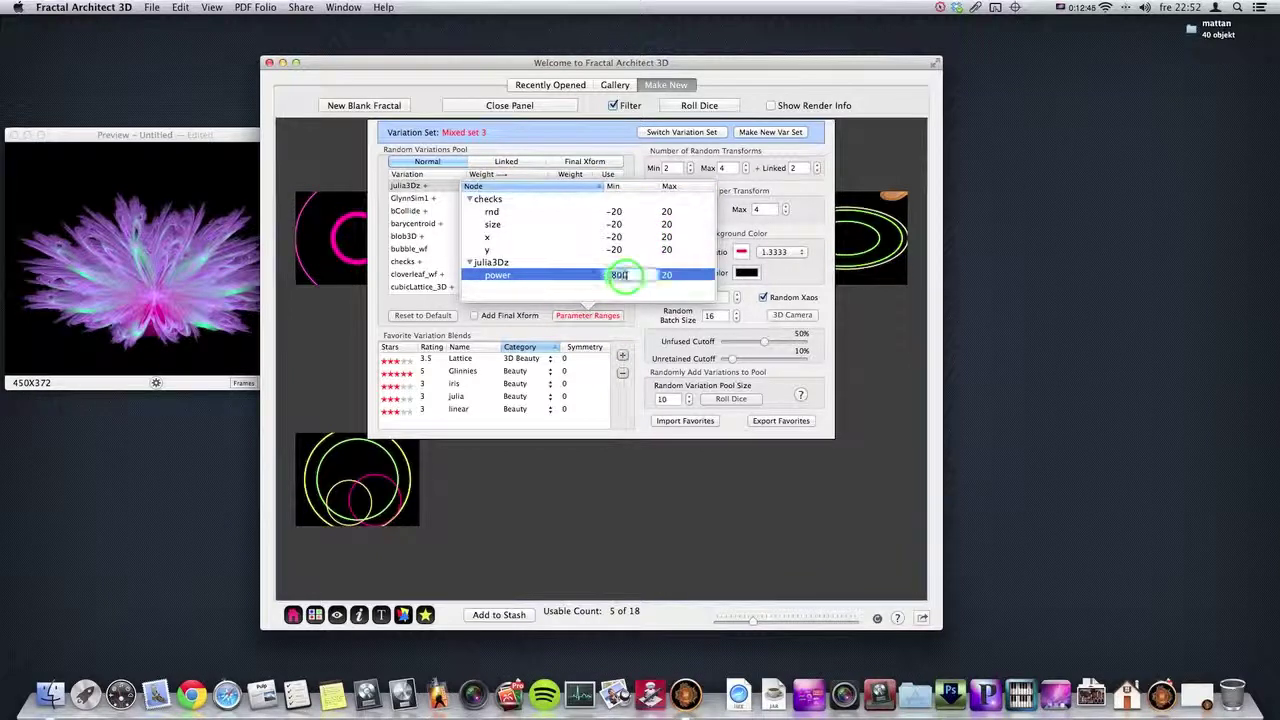
pyautogui.write('-20')
pyautogui.click(685, 262)
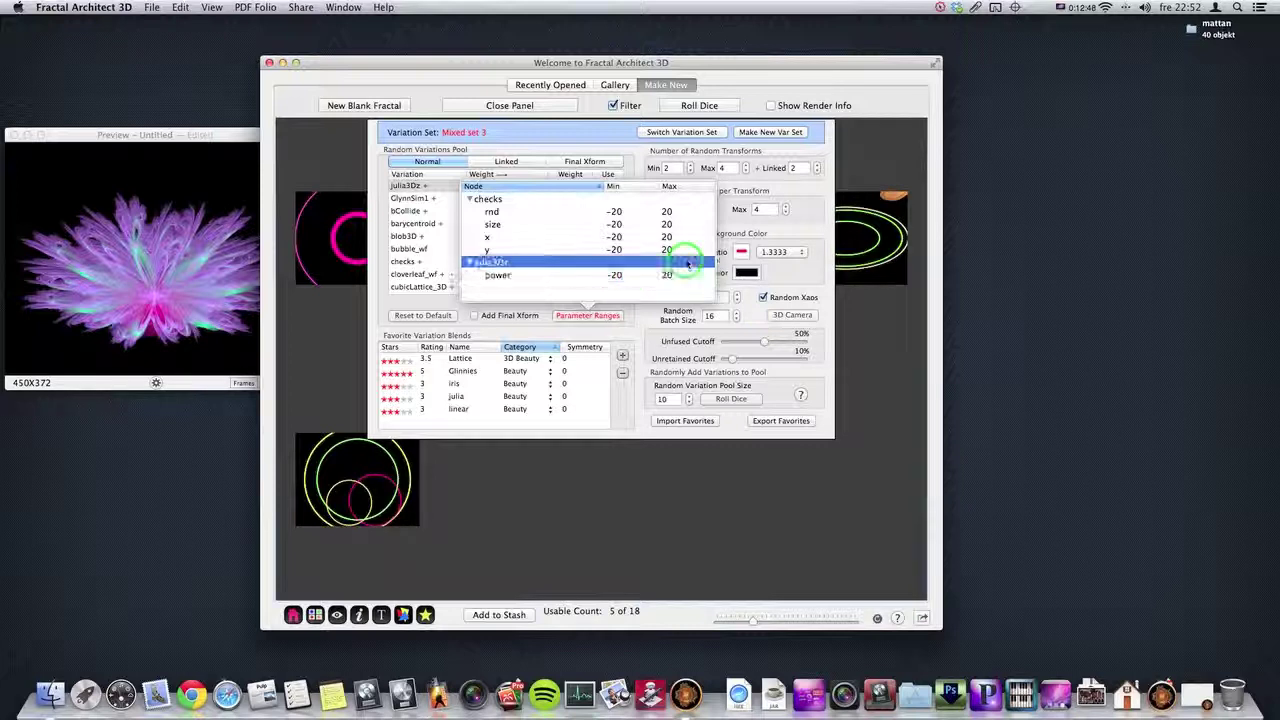
# Step: Close the parameter ranges and roll a fresh batch of random fractals
pyautogui.click(595, 316)
pyautogui.click(688, 106)
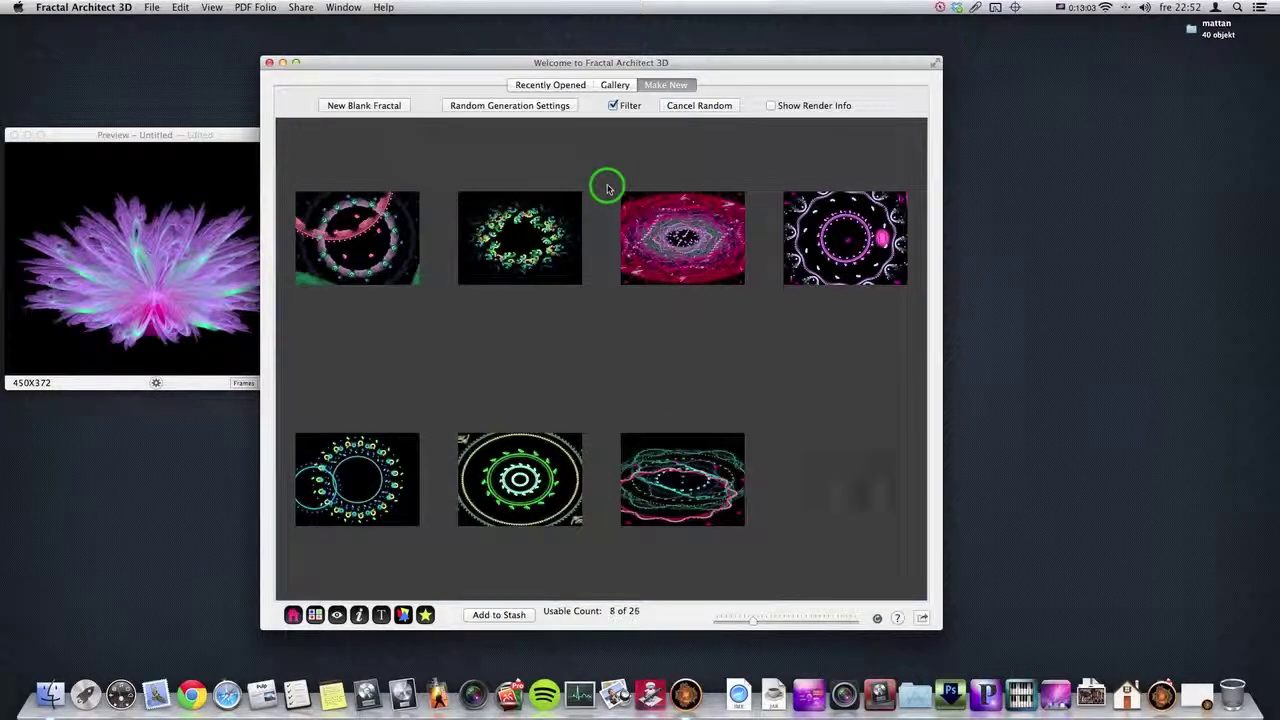
pyautogui.click(509, 105)
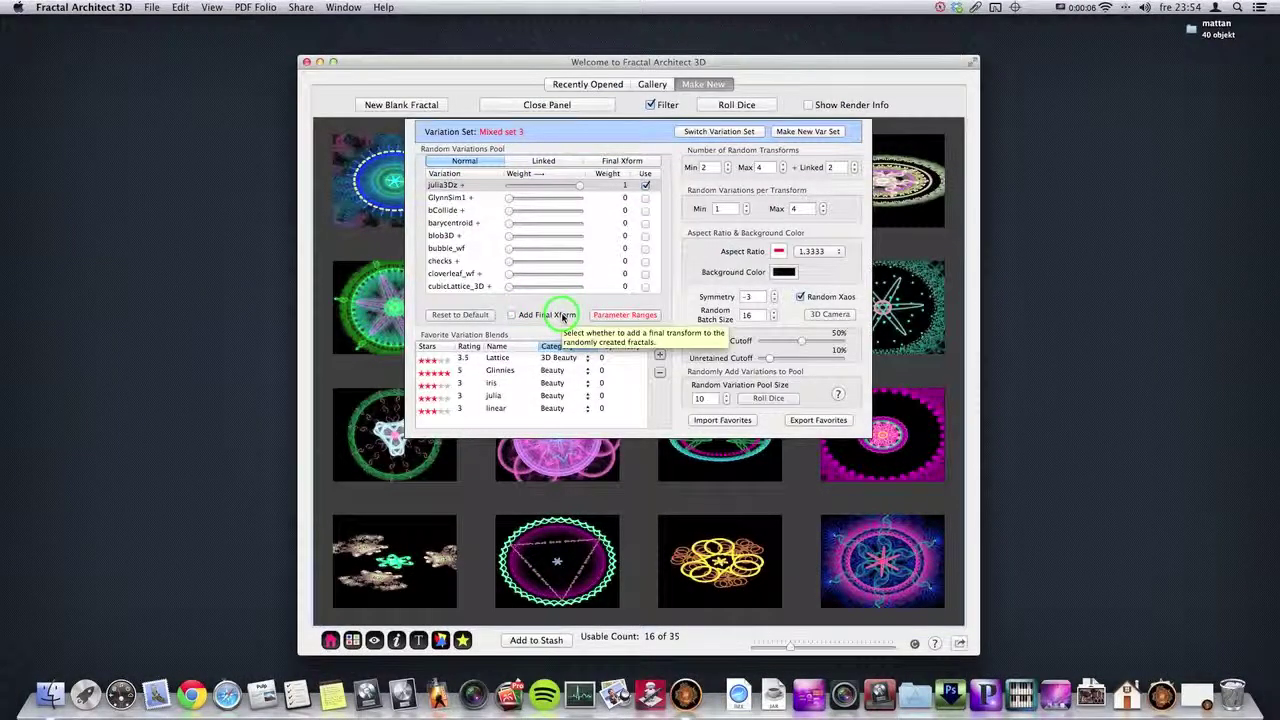
# Step: Give julia3Dz full weight in the normal variation pool
pyautogui.scroll(-1, 548, 235)
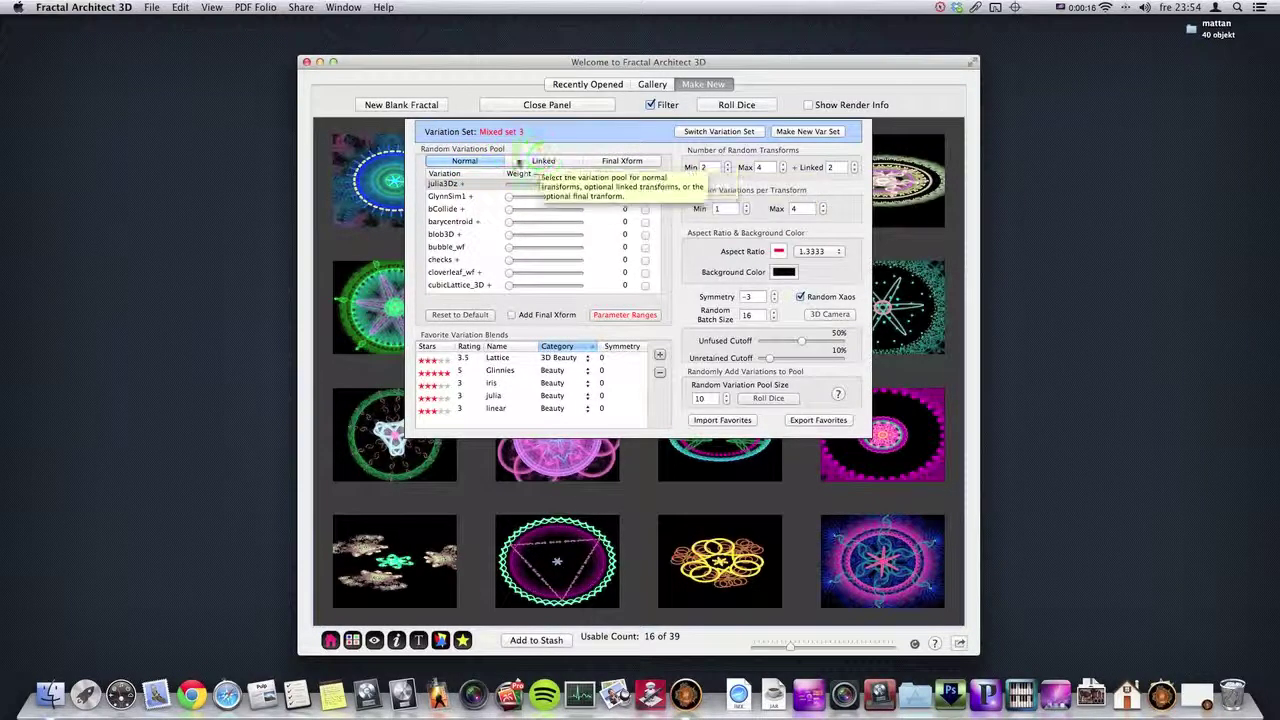
pyautogui.moveTo(509, 184); pyautogui.dragTo(578, 184)
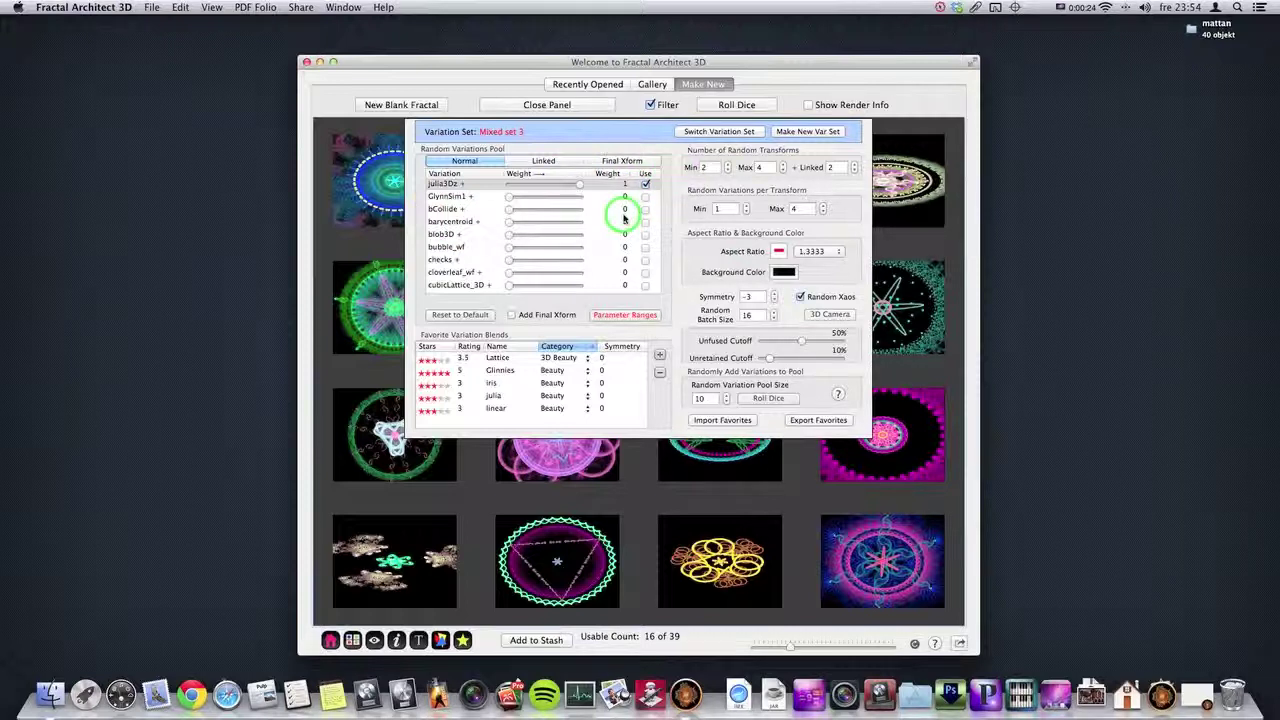
pyautogui.click(503, 189)
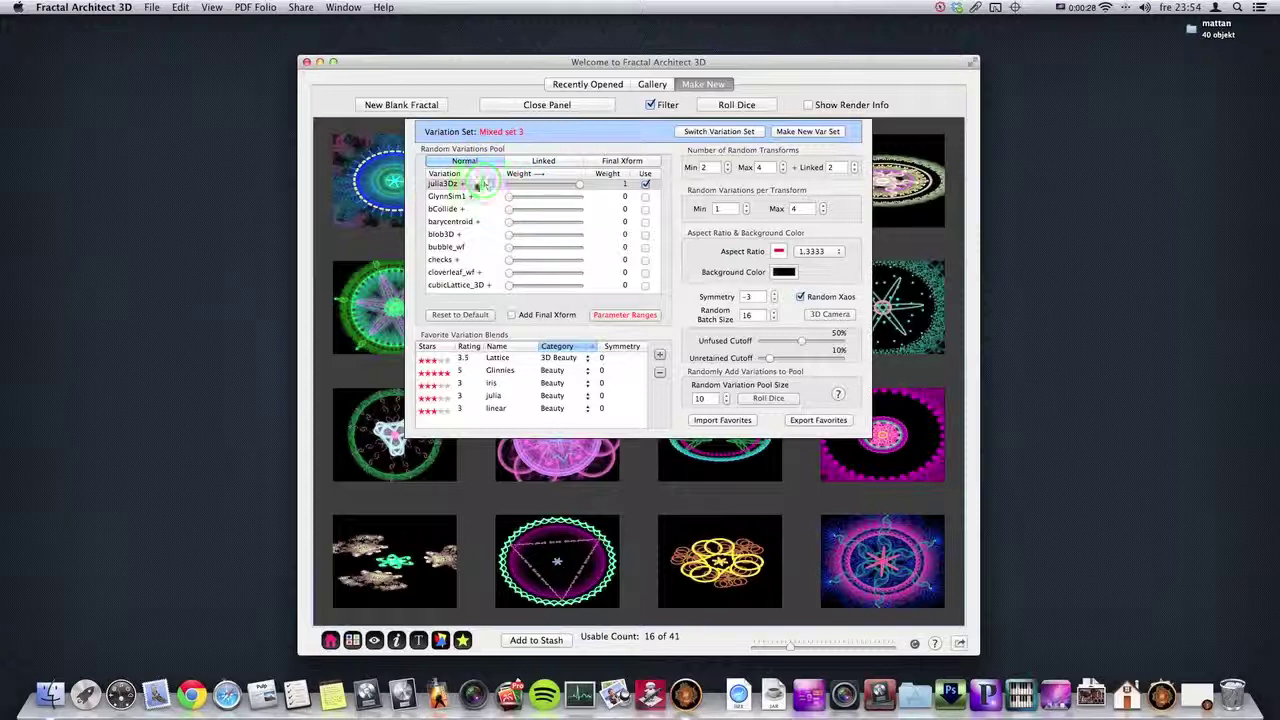
# Step: Enable ejulia in the linked-transform variations and roll a new batch
pyautogui.click(552, 163)
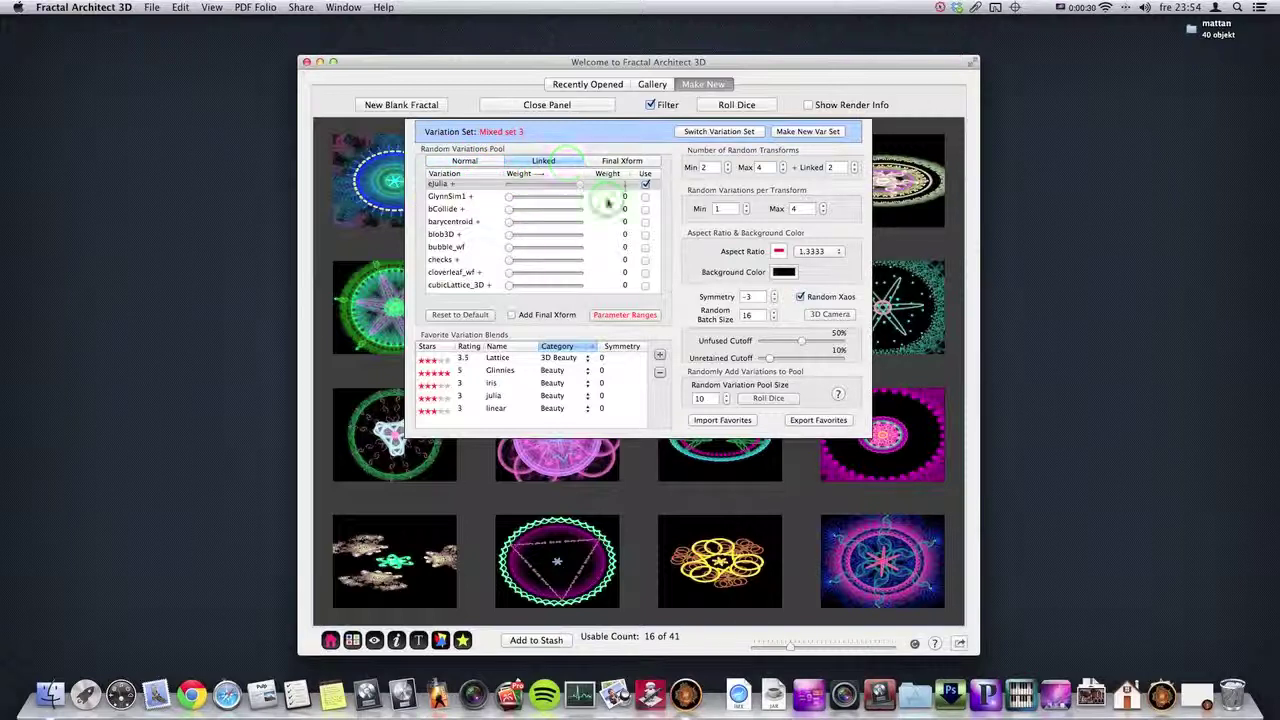
pyautogui.click(646, 187)
pyautogui.click(773, 296)
pyautogui.click(738, 107)
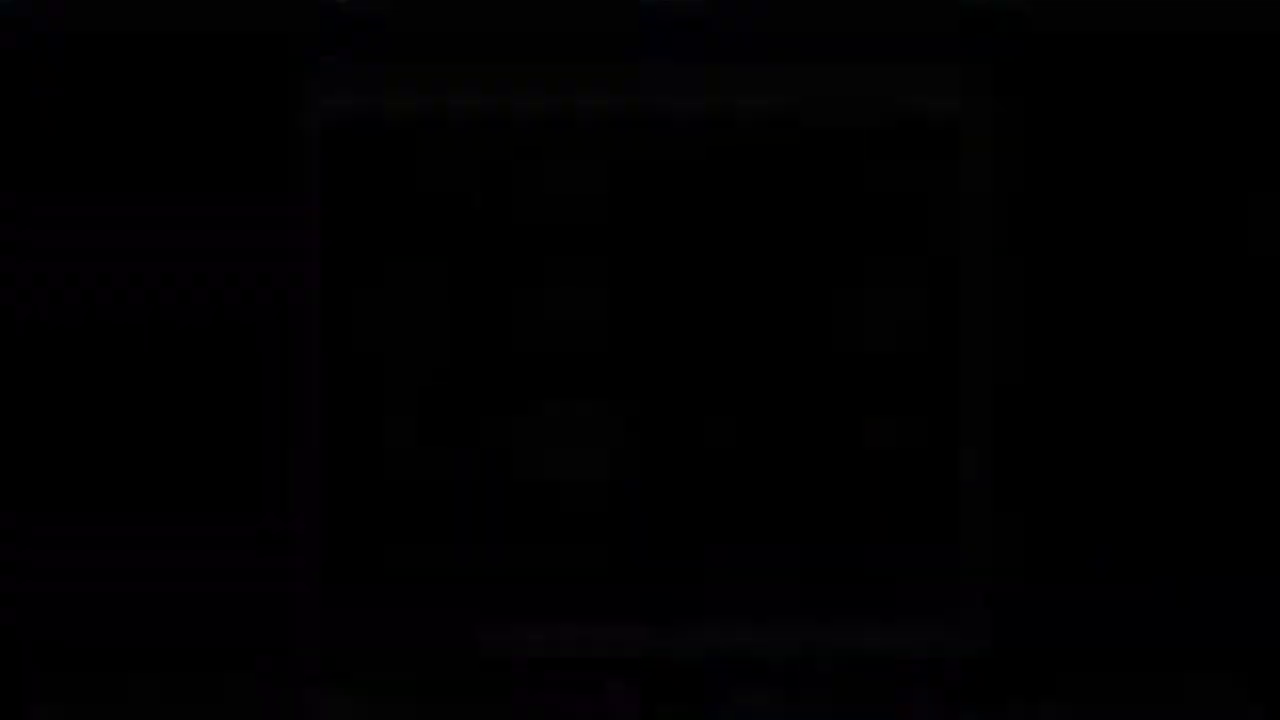
# Step: Turn on Add Final Xform and enable linear in the final-transform variation pool
pyautogui.click(553, 104)
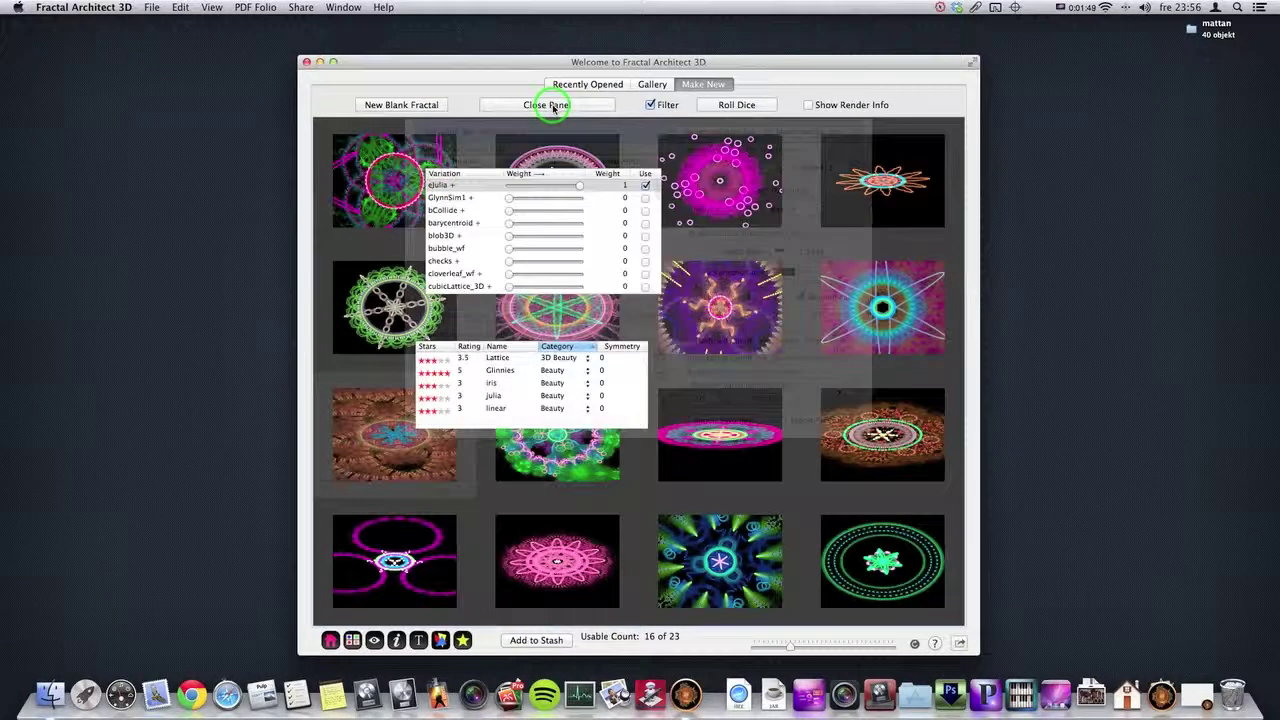
pyautogui.click(620, 298)
pyautogui.click(512, 315)
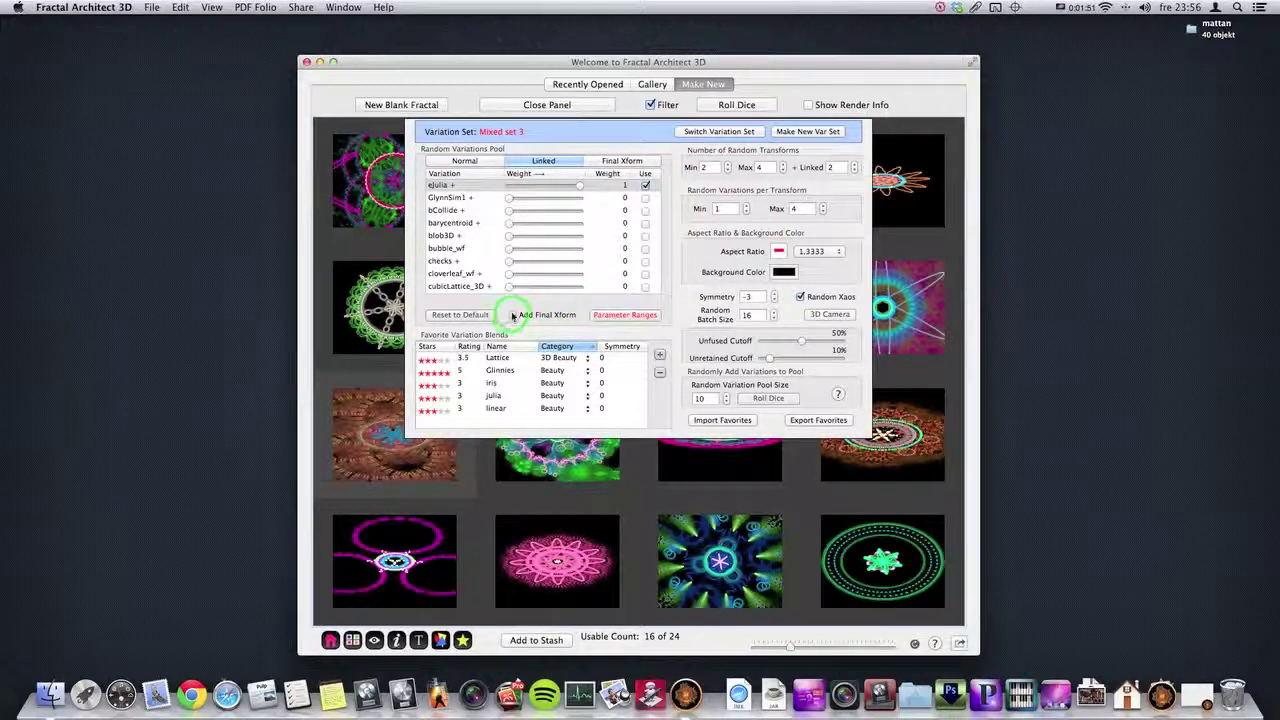
pyautogui.click(622, 161)
pyautogui.click(645, 185)
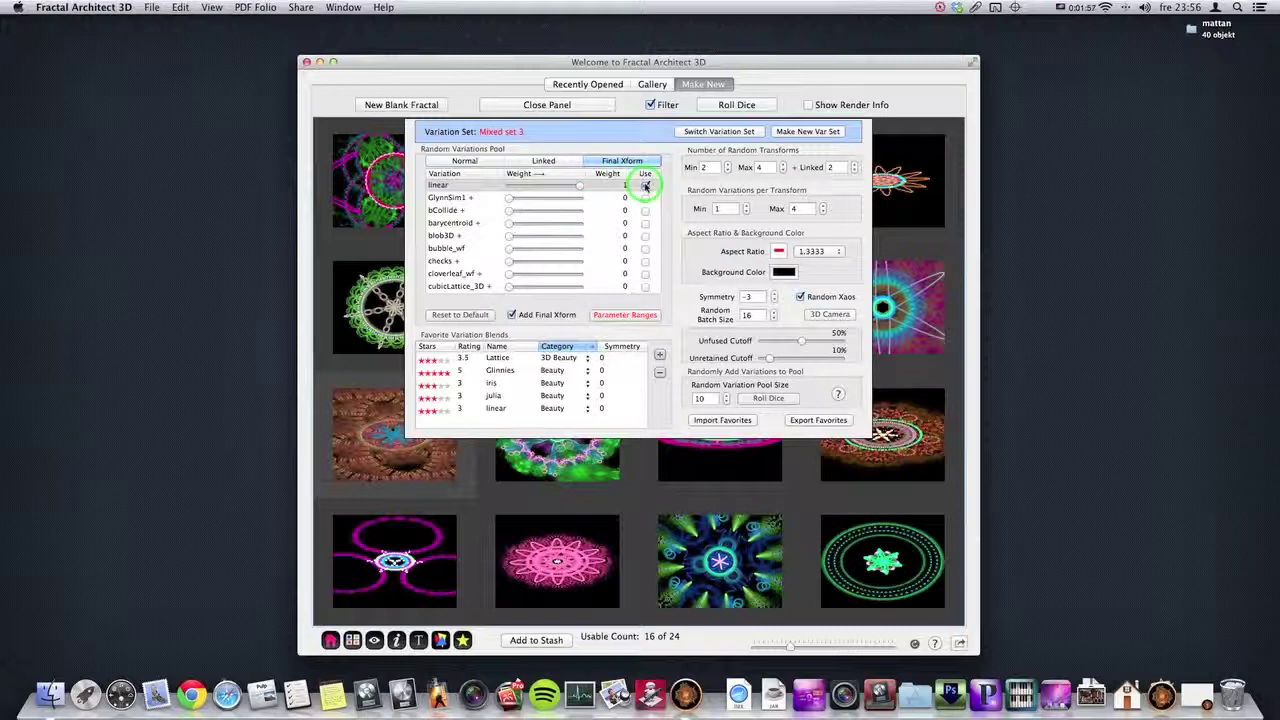
pyautogui.click(418, 200)
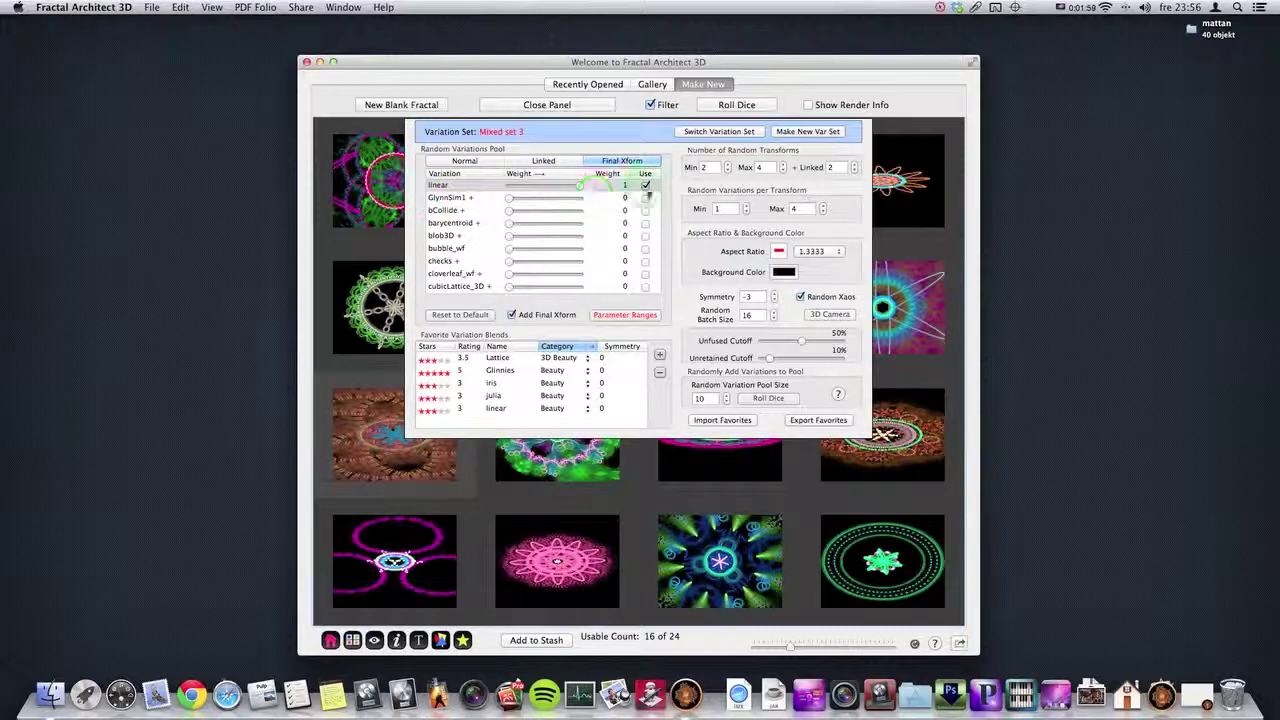
# Step: Roll a new set of random fractals using the final transform
pyautogui.click(737, 104)
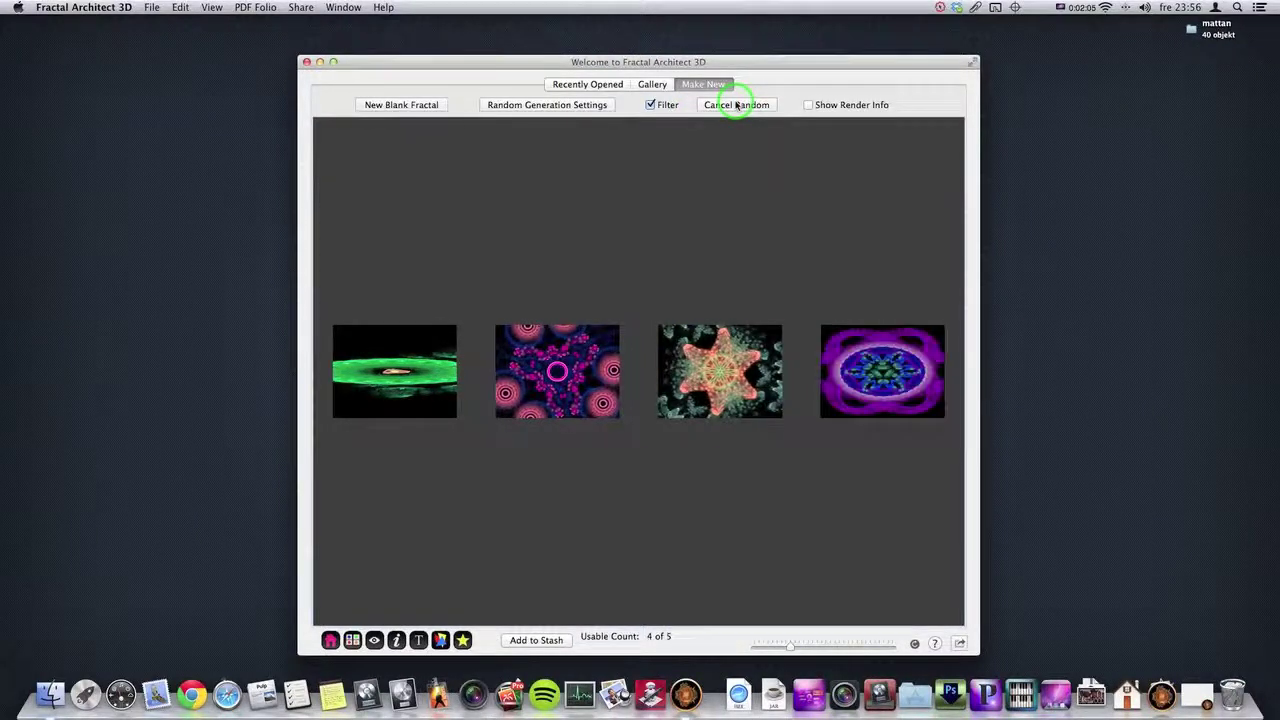
pyautogui.click(875, 258)
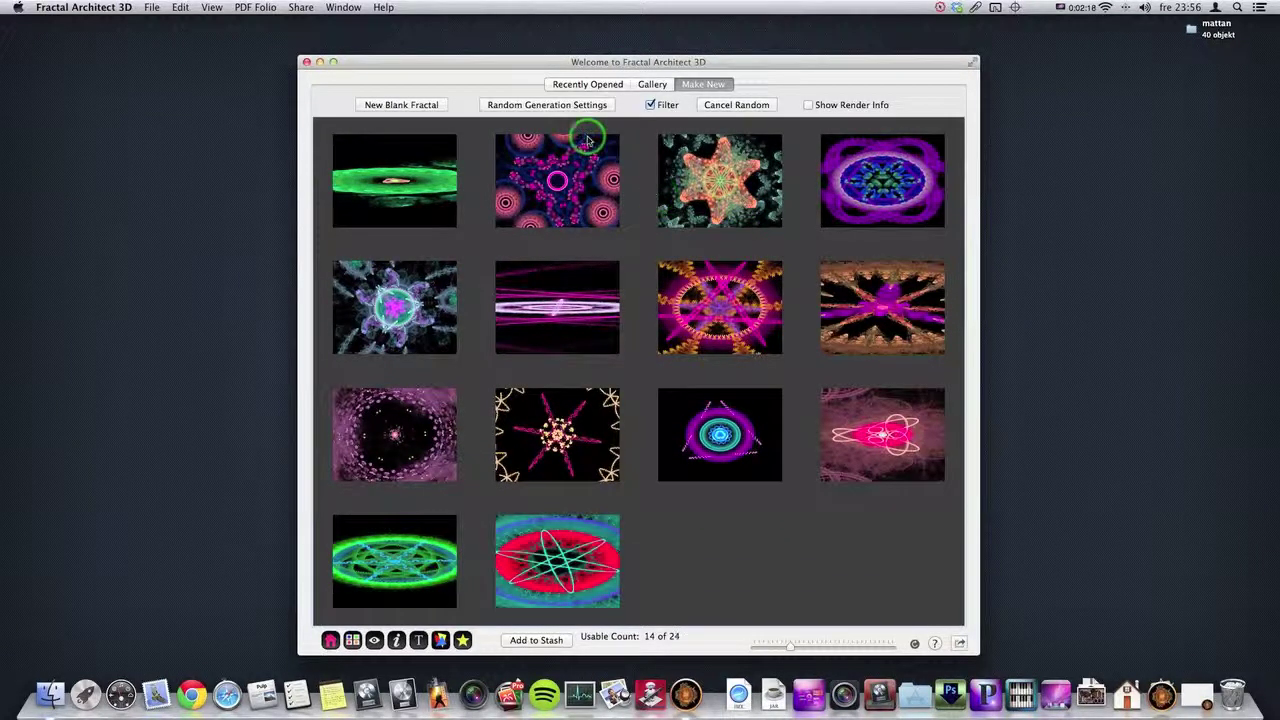
pyautogui.click(545, 105)
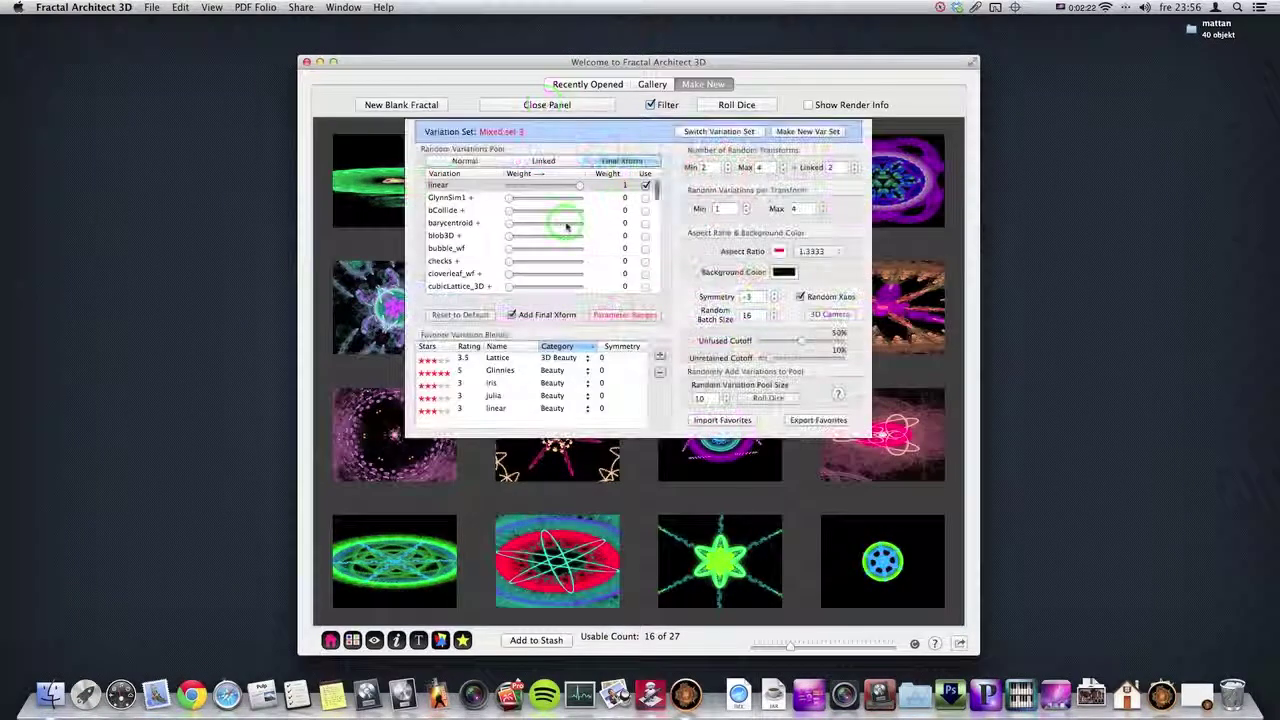
# Step: Enable xheart in the final-transform pool alongside linear and roll a new batch
pyautogui.scroll(-3, 612, 252)
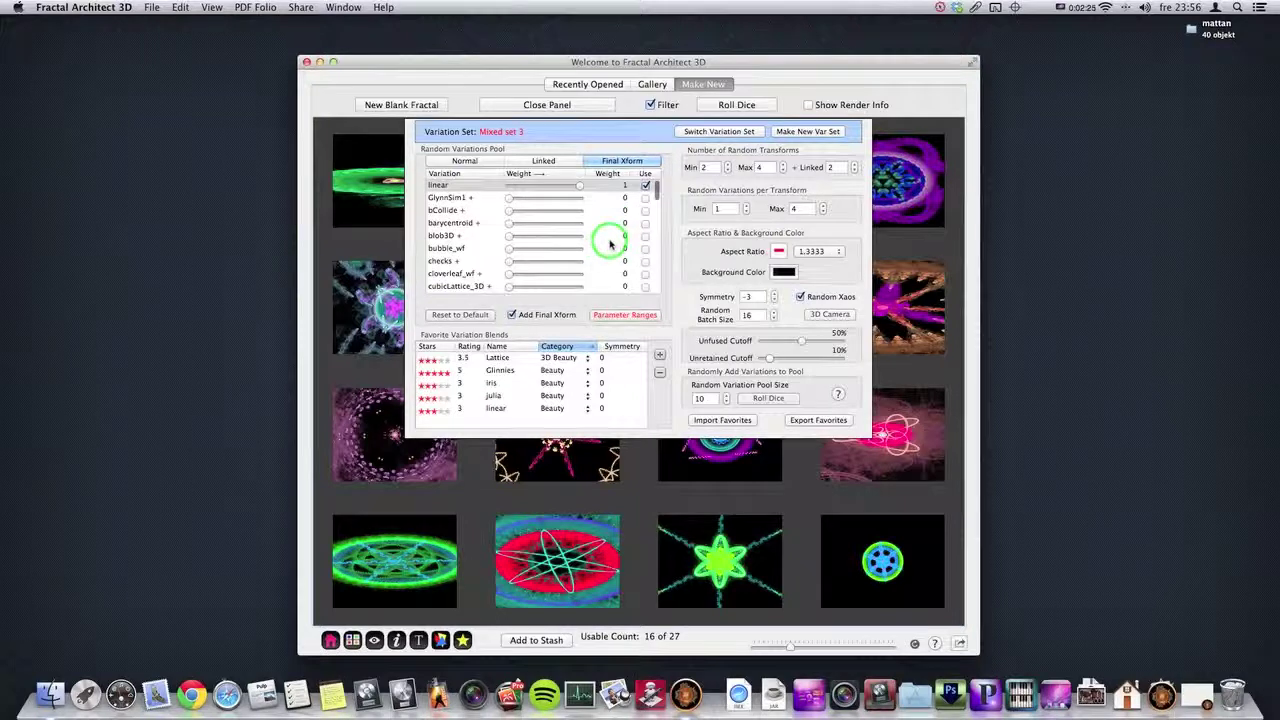
pyautogui.scroll(-15, 606, 256)
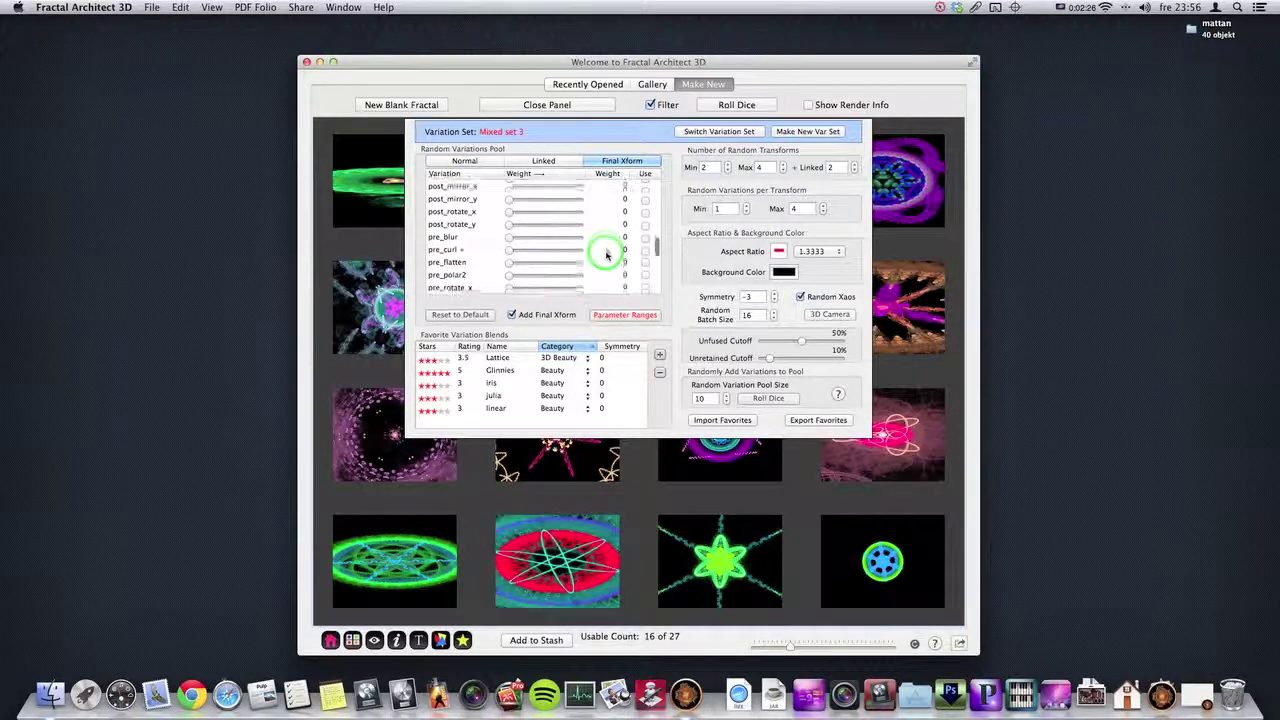
pyautogui.scroll(-5, 606, 256)
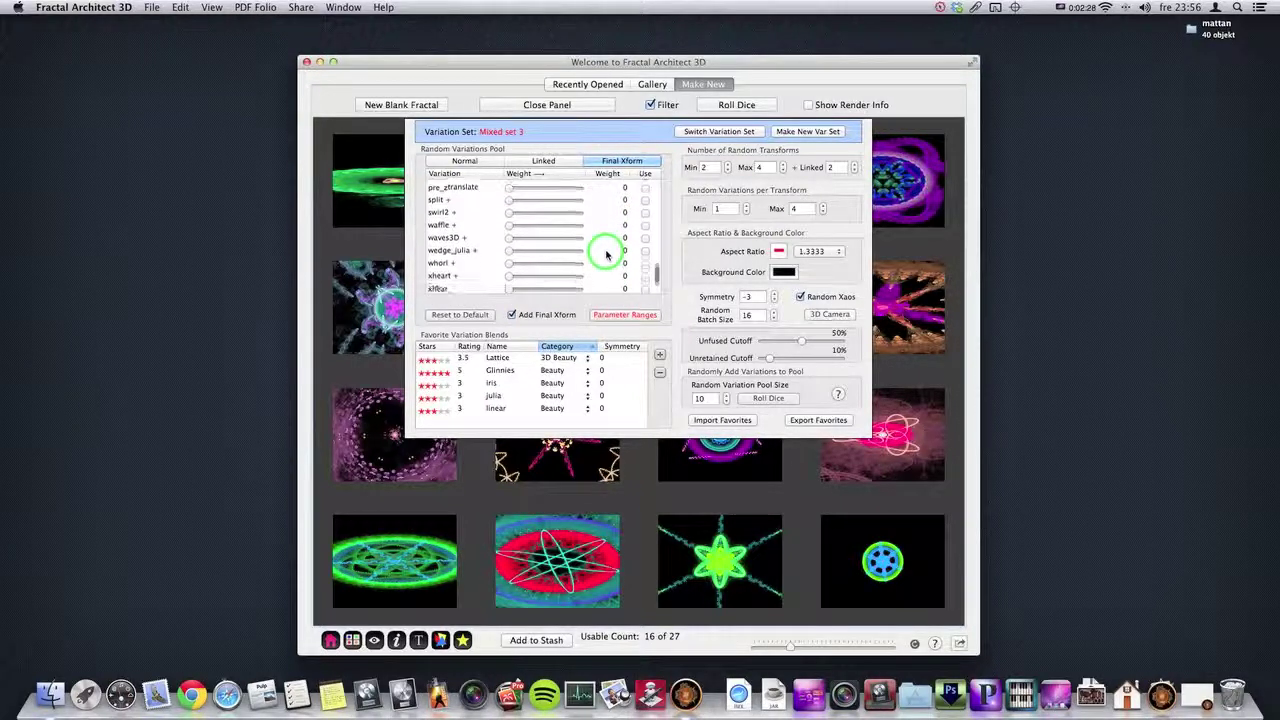
pyautogui.scroll(-2, 575, 250)
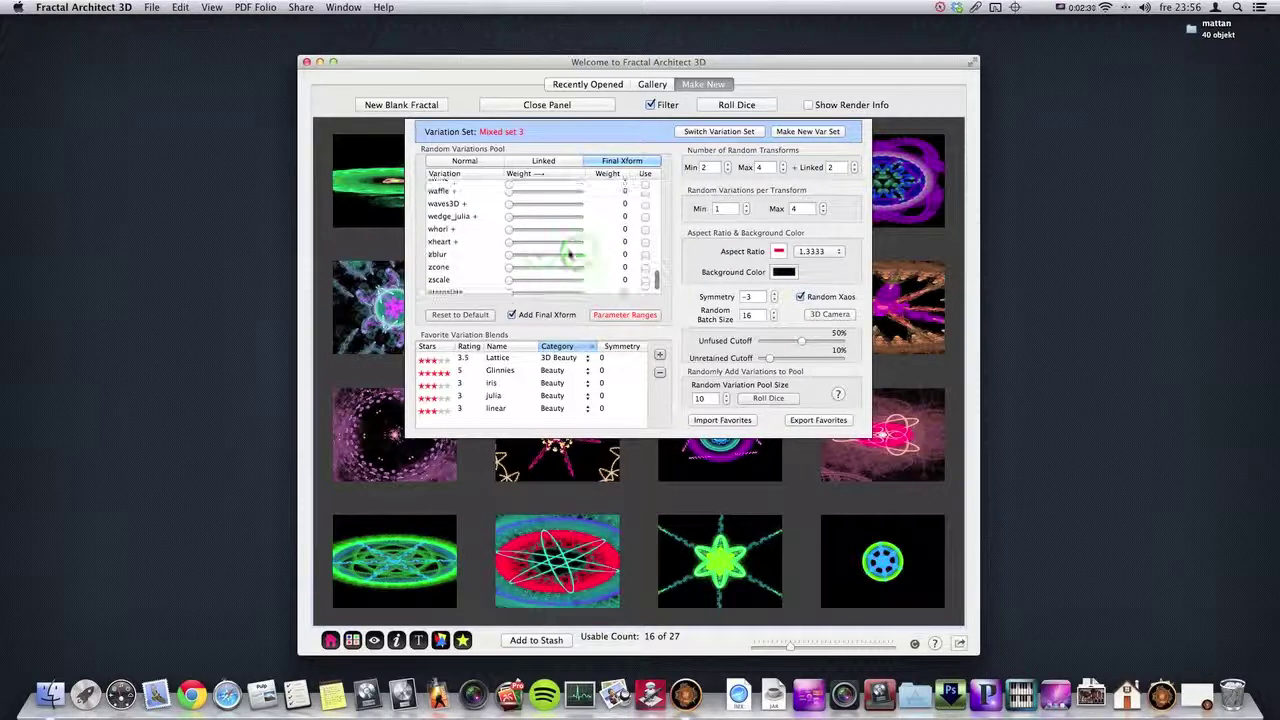
pyautogui.click(645, 242)
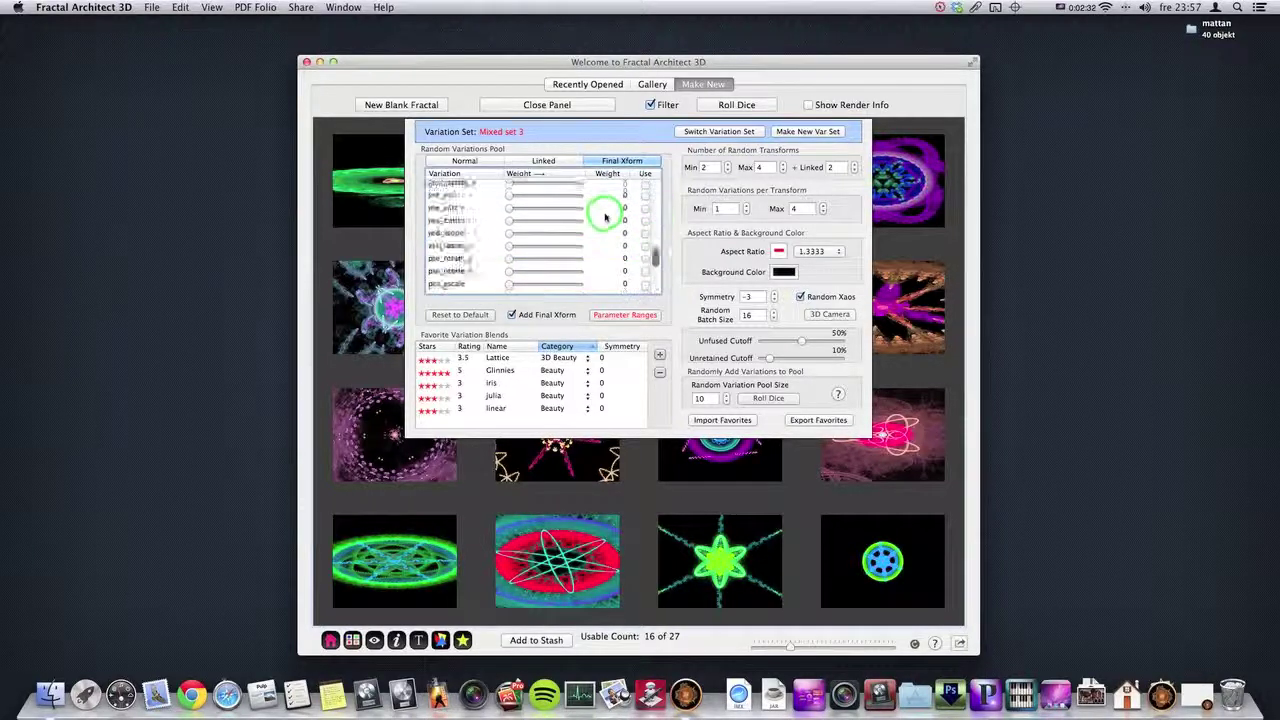
pyautogui.click(740, 105)
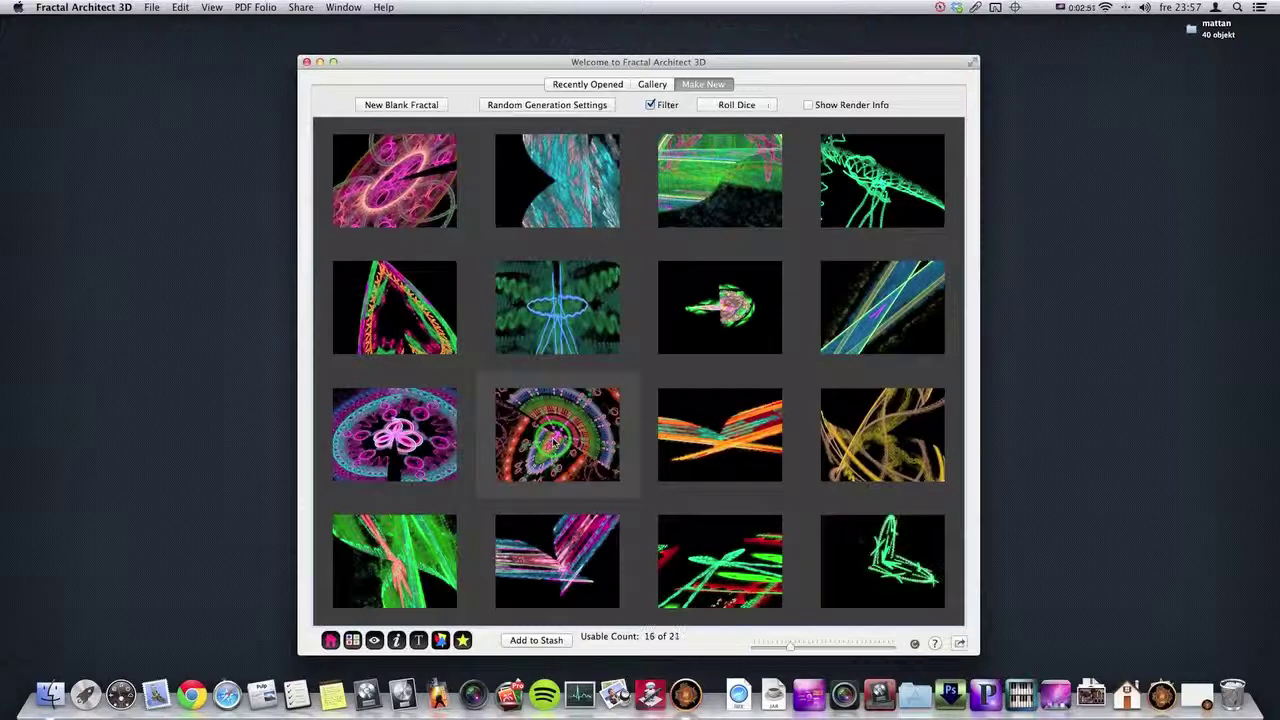
# Step: View the red-and-green fan fractal in an enlarged, repositioned Quicklook preview
pyautogui.press('space')
pyautogui.moveTo(801, 466); pyautogui.dragTo(879, 526)
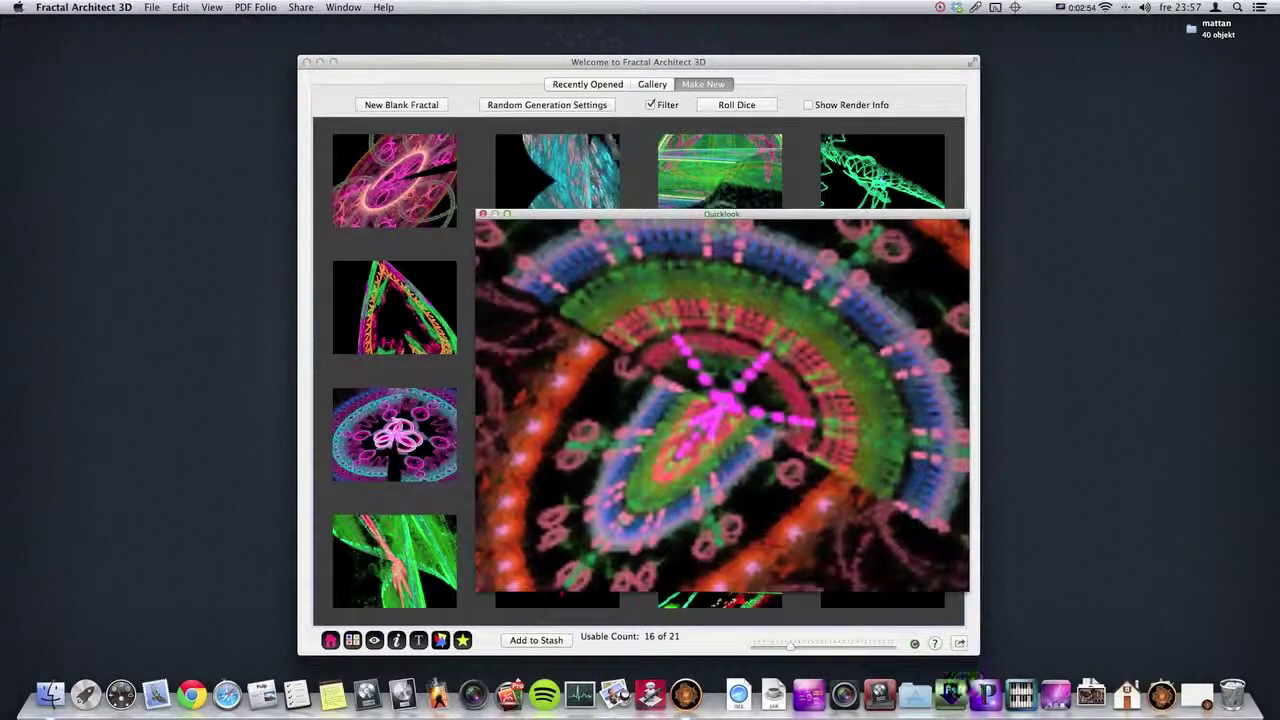
pyautogui.moveTo(719, 214); pyautogui.dragTo(662, 173)
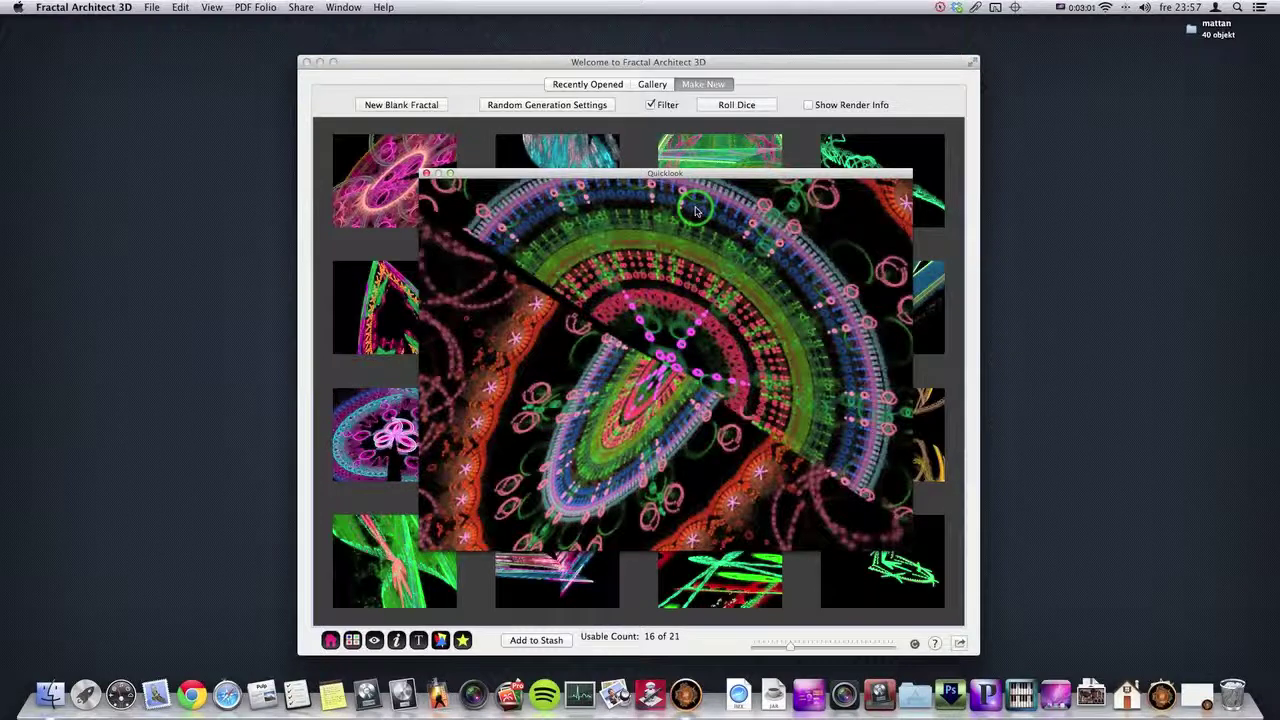
pyautogui.click(697, 210)
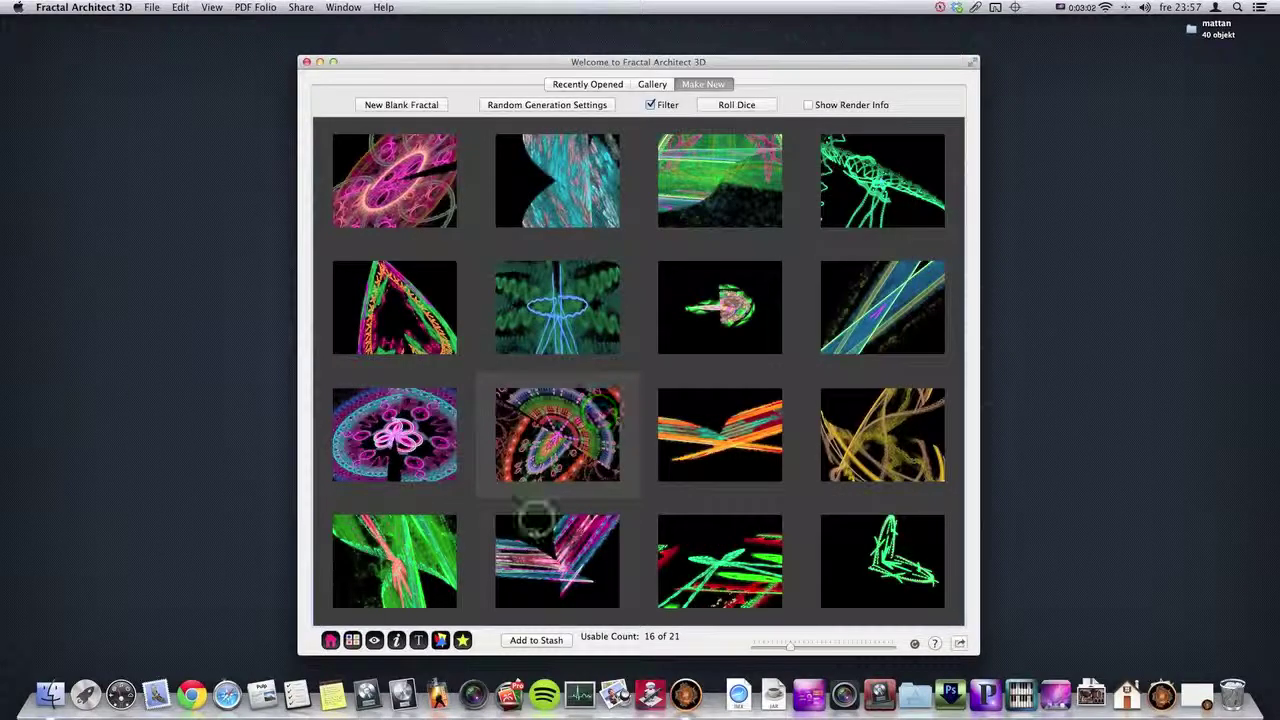
# Step: Add the red-and-green fan fractal to the stash
pyautogui.click(536, 640)
pyautogui.click(574, 105)
pyautogui.click(733, 232)
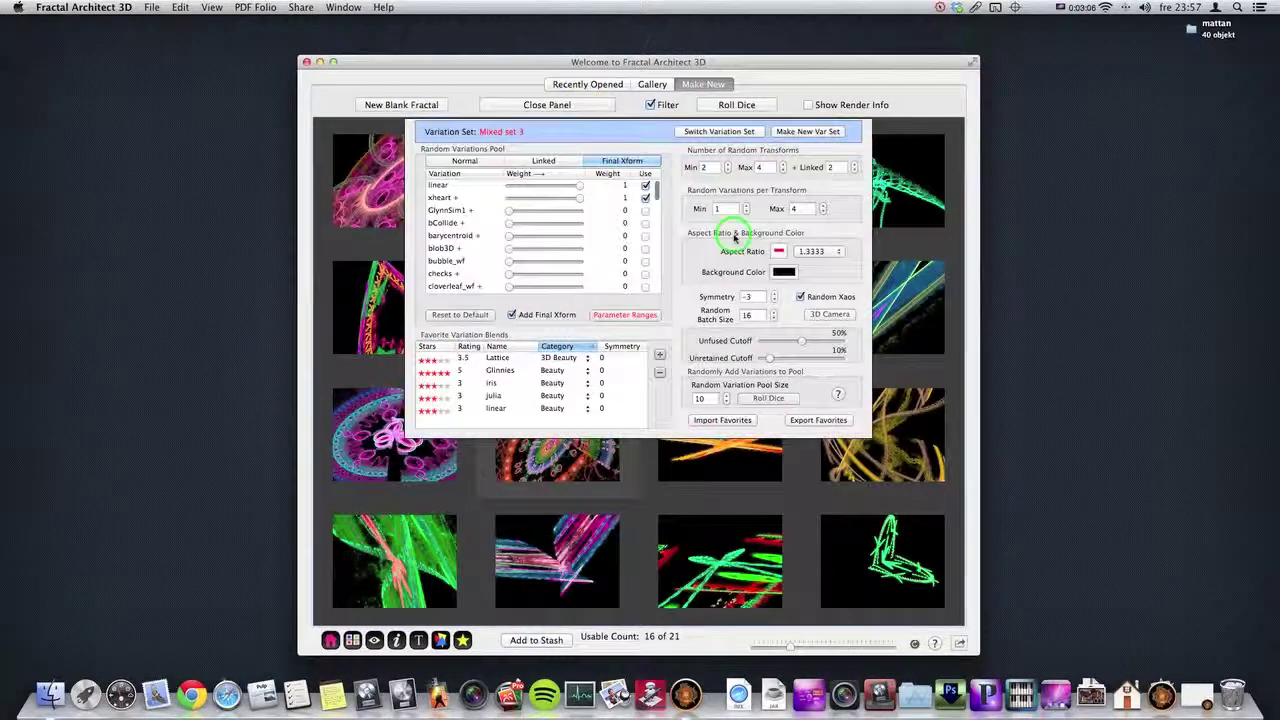